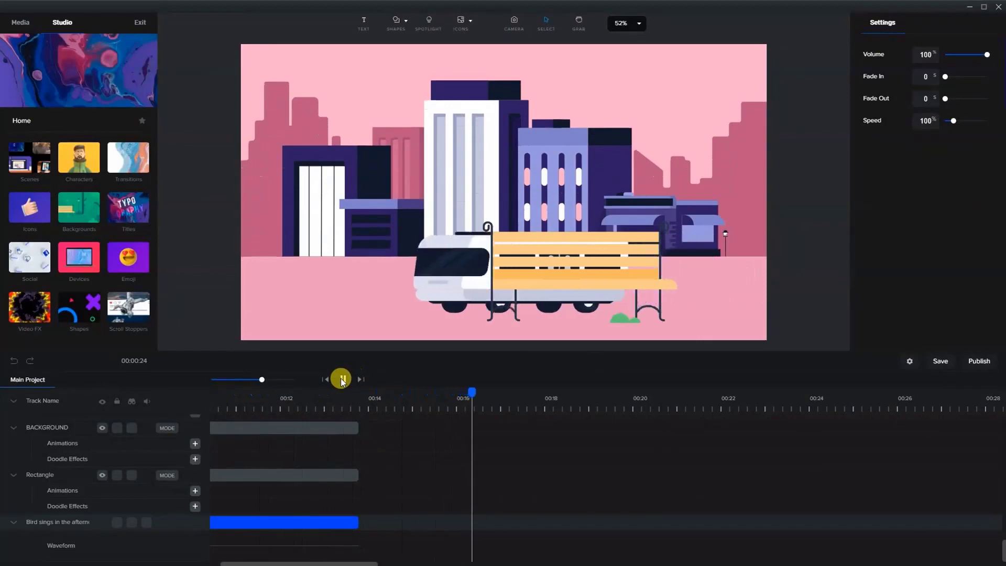
# Pause the preview and browse the Supreme backgrounds, previewing City Road and Park as layer sources
pyautogui.click(342, 379)
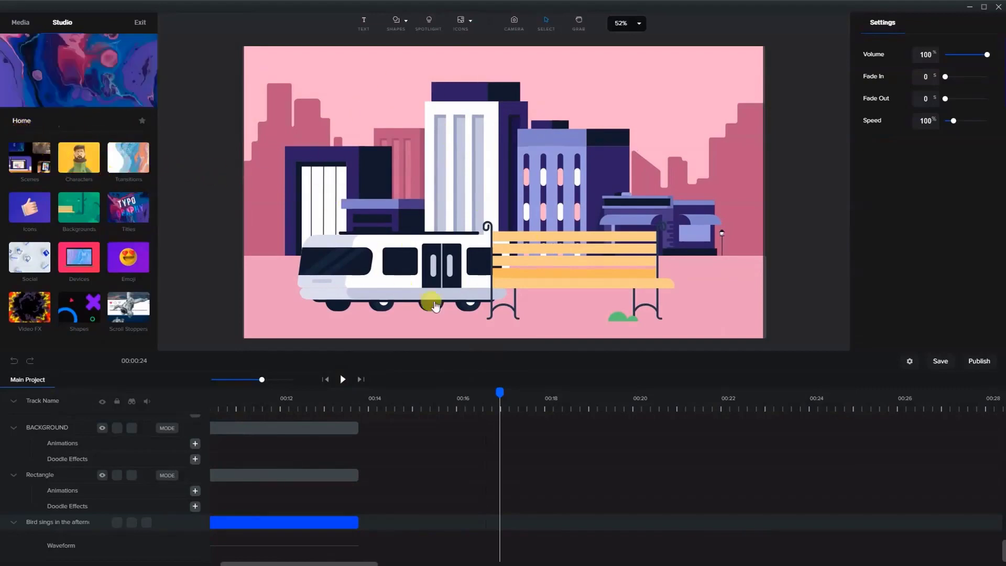
pyautogui.scroll(8, 571, 443)
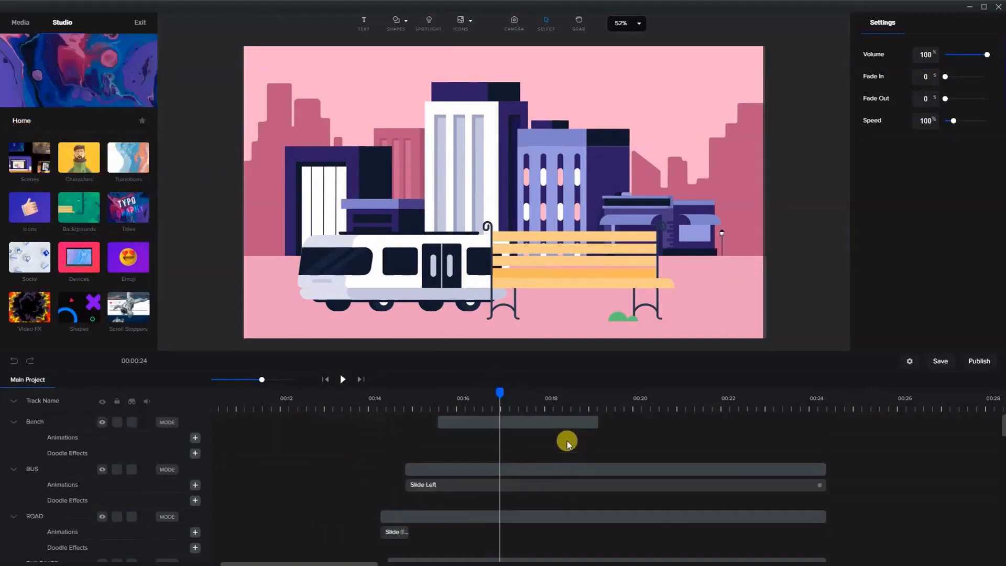
pyautogui.click(78, 208)
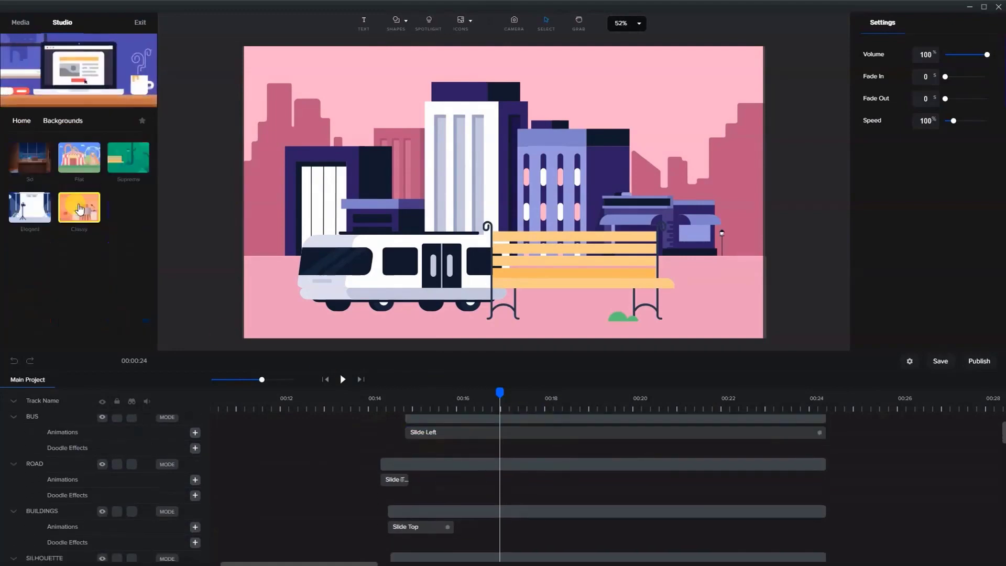
pyautogui.click(131, 160)
pyautogui.scroll(-3, 100, 291)
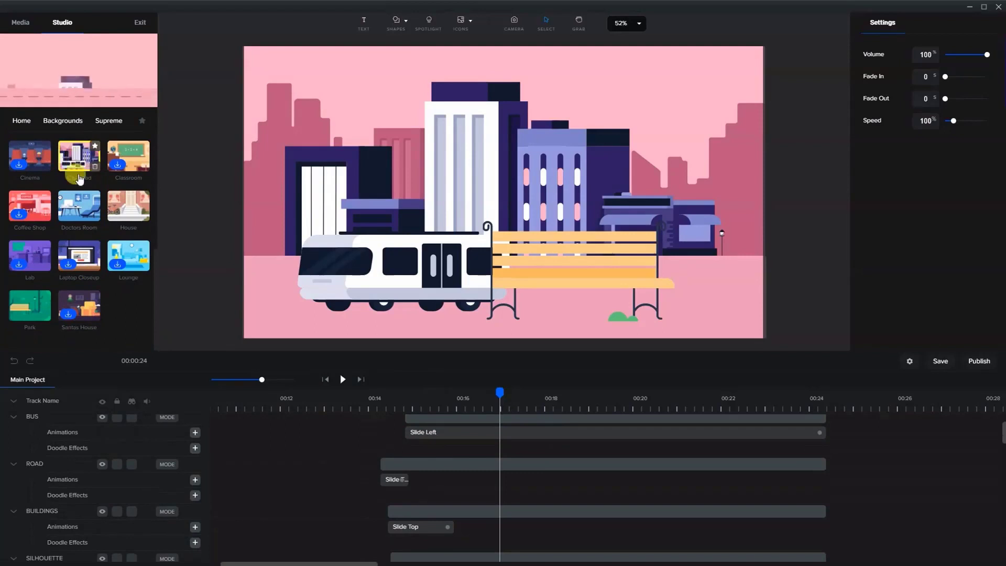
pyautogui.moveTo(79, 184)
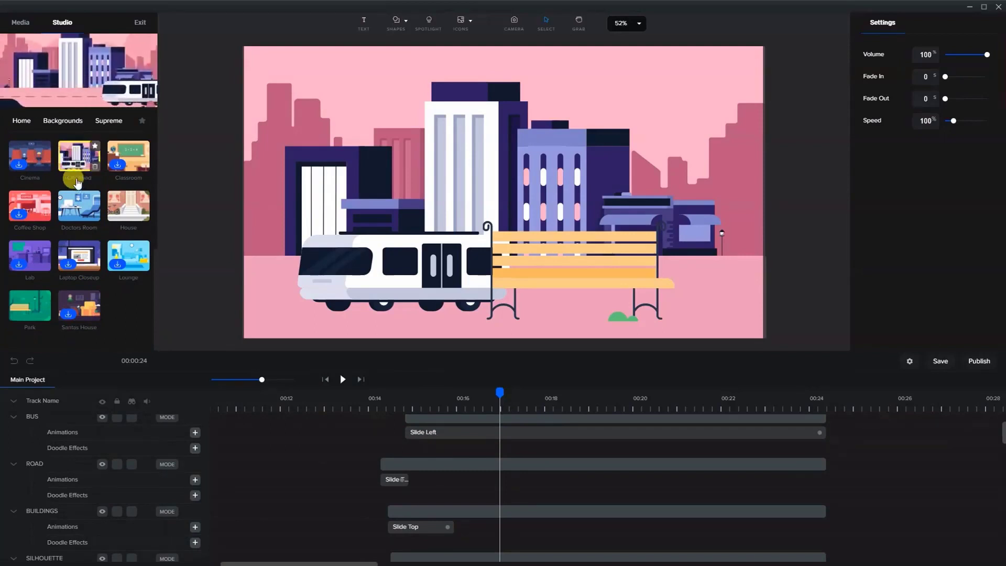
pyautogui.moveTo(30, 320)
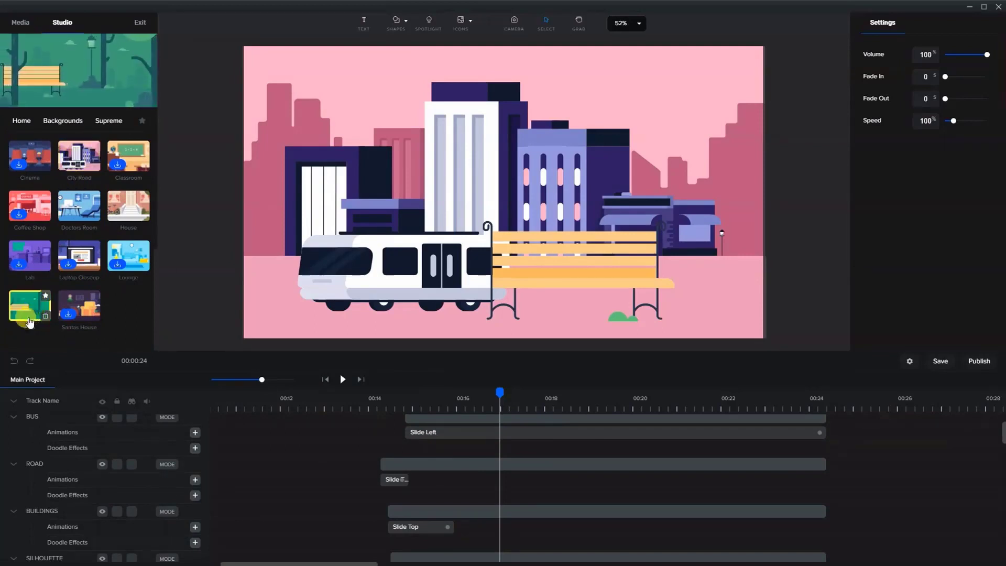
pyautogui.moveTo(29, 320); pyautogui.dragTo(554, 317)
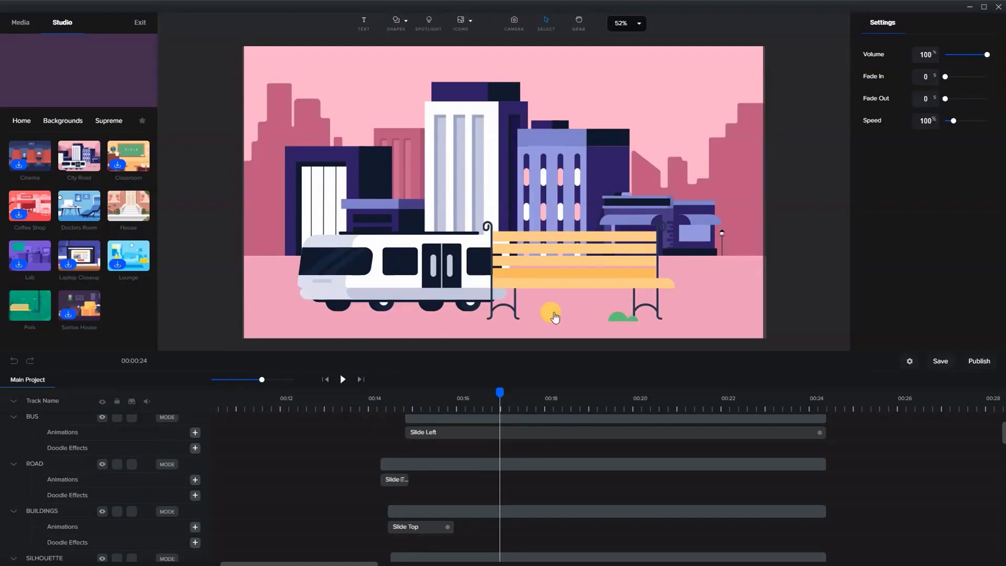
pyautogui.moveTo(585, 351); pyautogui.dragTo(498, 193)
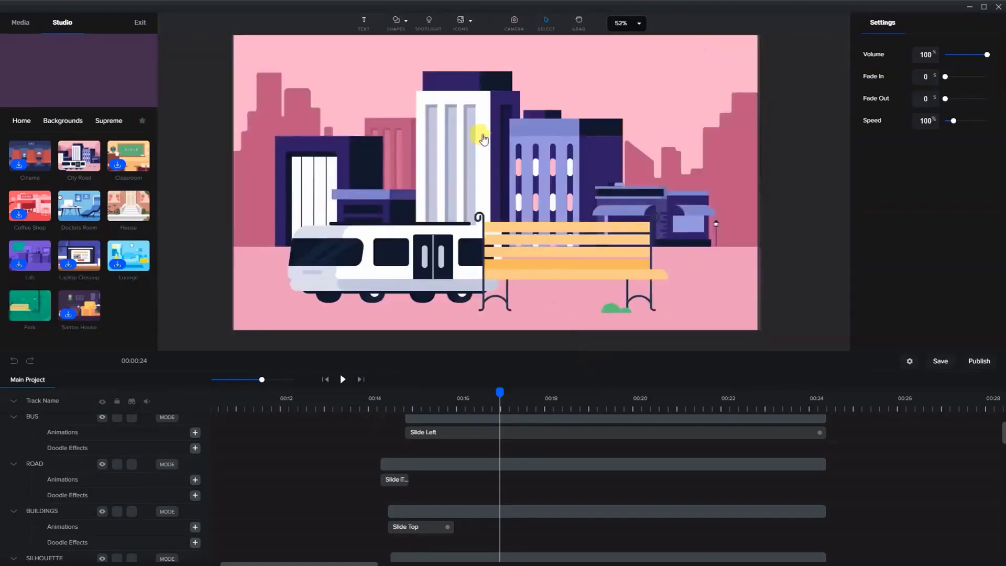
pyautogui.scroll(-5, 483, 139)
pyautogui.scroll(5, 488, 122)
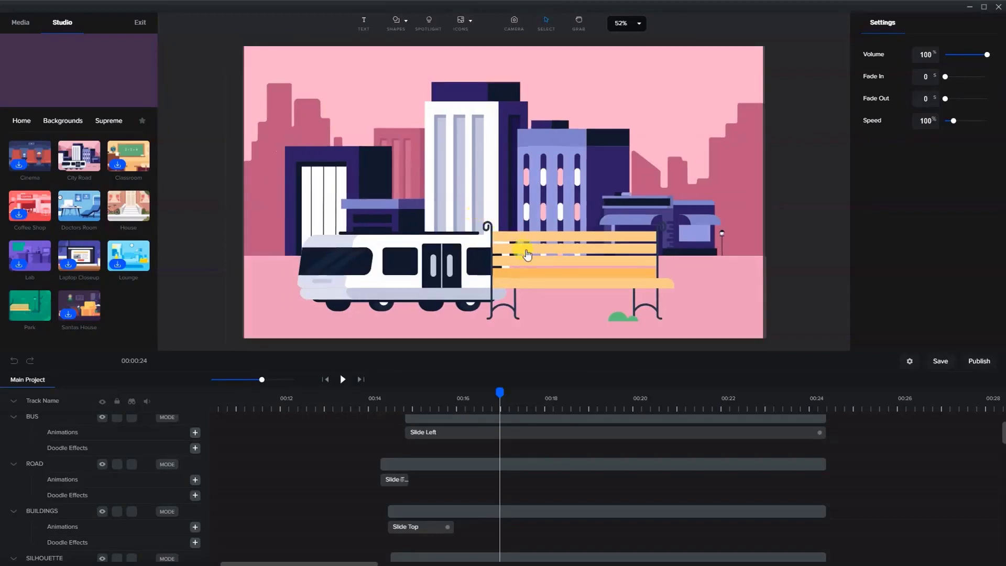
# Select the bus and scrub through its slide animation, leaving the playhead just before 00:16
pyautogui.click(527, 255)
pyautogui.moveTo(498, 393)
pyautogui.mouseDown()
pyautogui.moveTo(407, 391)
pyautogui.moveTo(515, 404)
pyautogui.mouseUp()
pyautogui.click(343, 268)
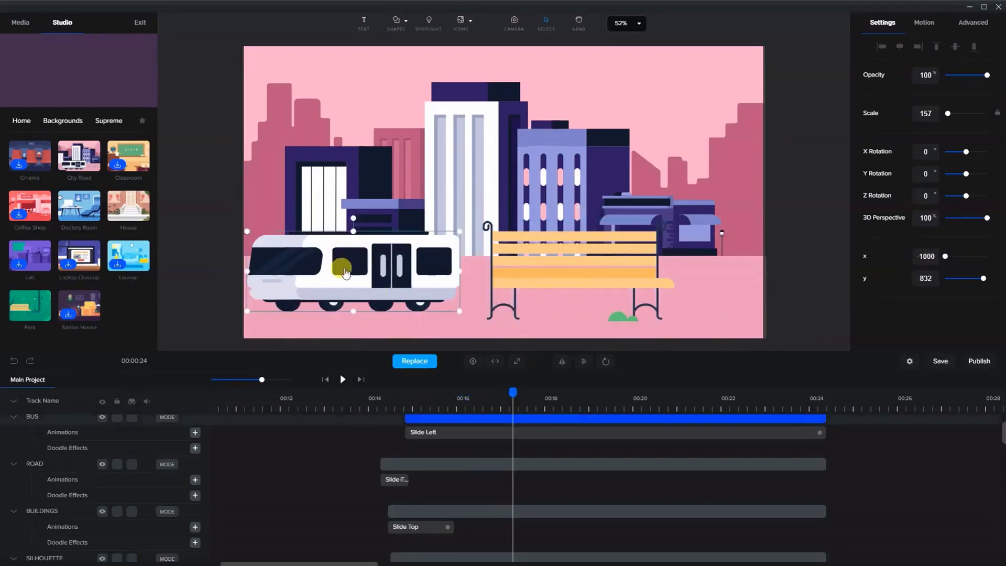
pyautogui.click(376, 402)
pyautogui.moveTo(375, 397); pyautogui.dragTo(451, 427)
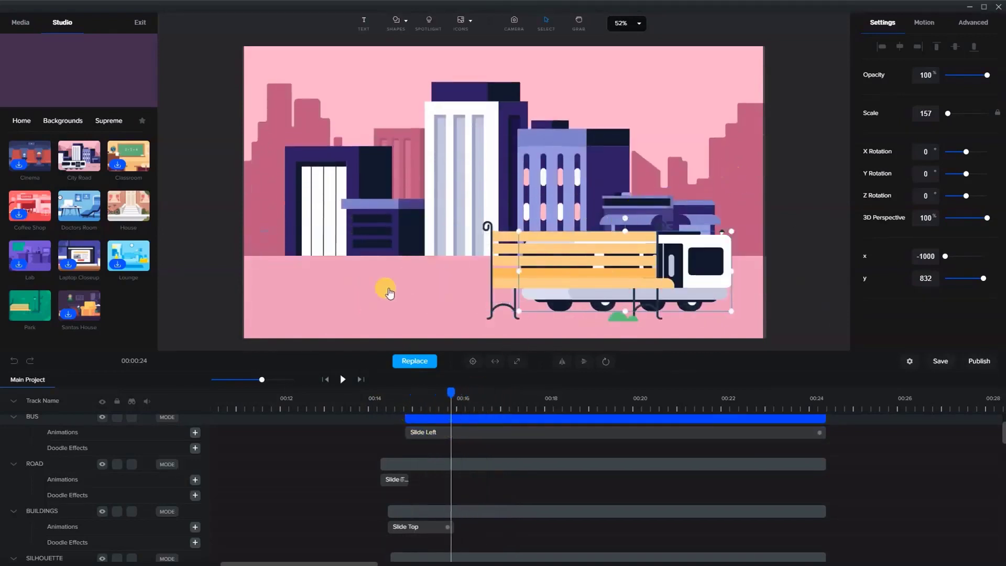
# Add a rectangle stretched across the full width of the canvas's lower edge and fill it with dark grey #494949
pyautogui.click(394, 26)
pyautogui.click(349, 85)
pyautogui.moveTo(532, 210); pyautogui.dragTo(314, 330)
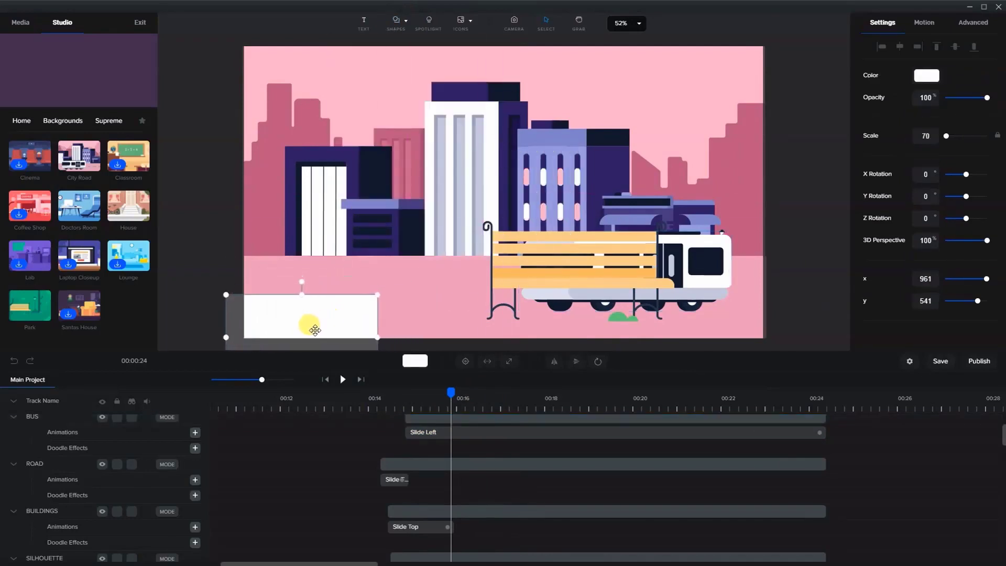
pyautogui.moveTo(378, 335); pyautogui.dragTo(769, 360)
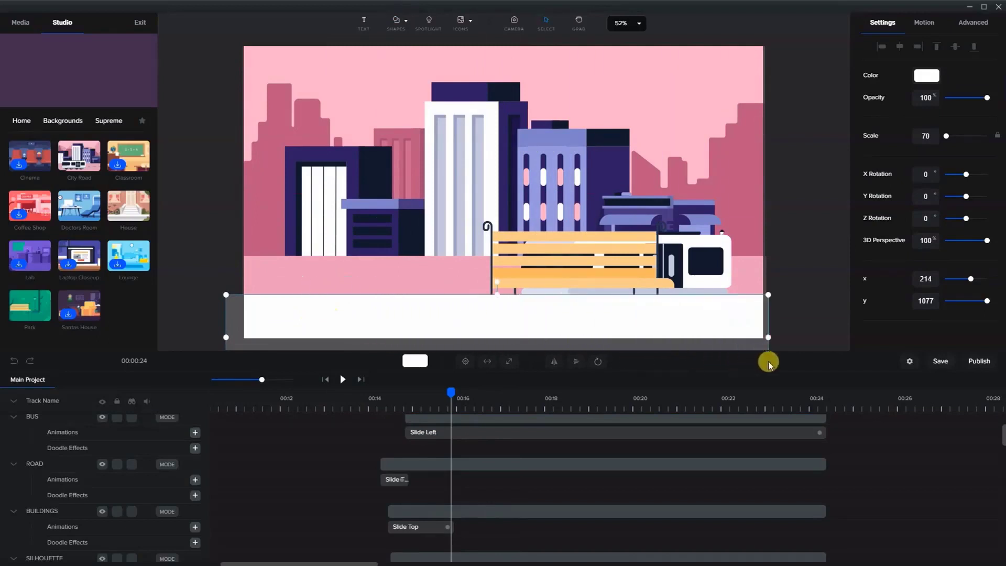
pyautogui.click(935, 77)
pyautogui.moveTo(884, 108); pyautogui.dragTo(856, 122)
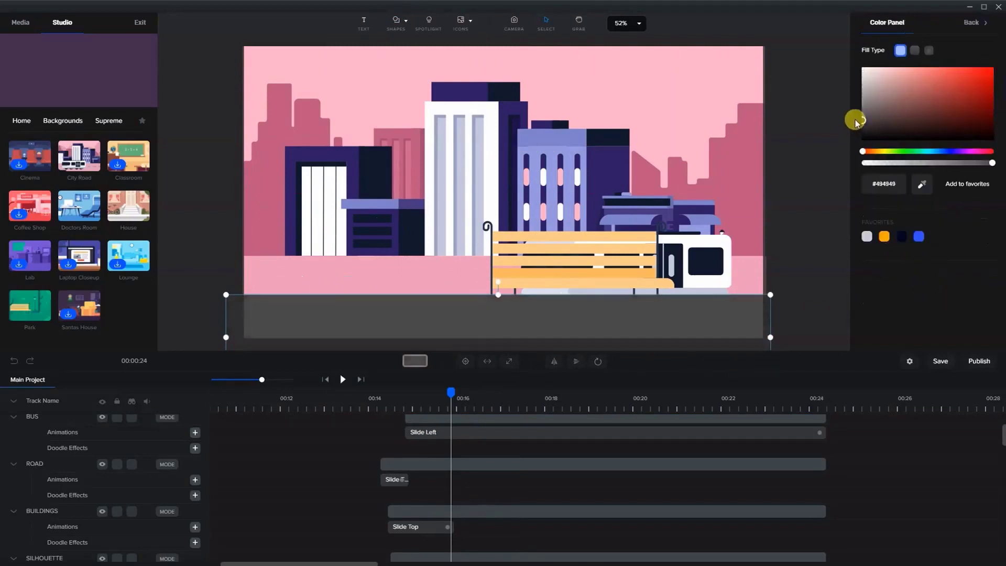
# Recolour the pink ROAD layer to mid grey #969696
pyautogui.click(760, 279)
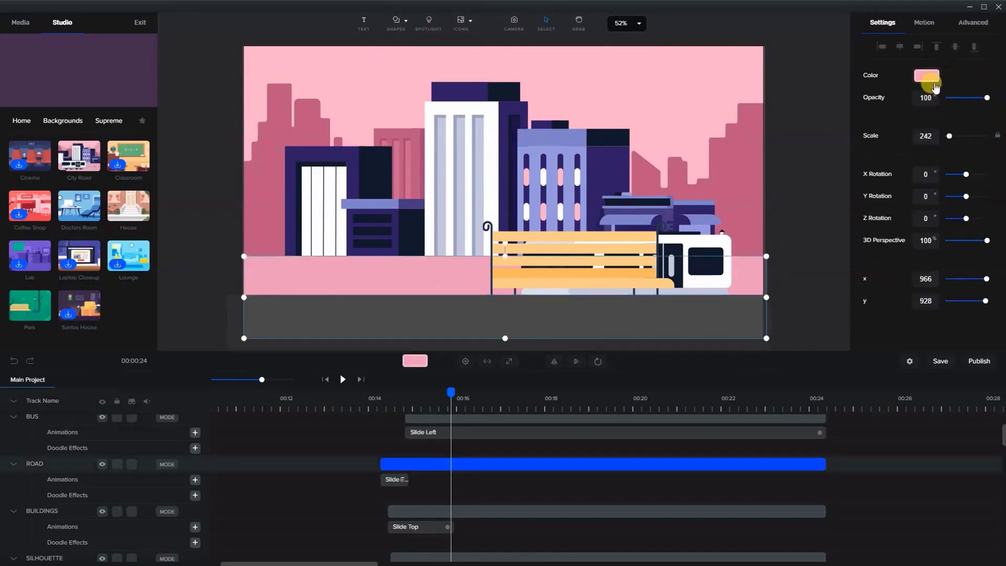
pyautogui.click(935, 84)
pyautogui.moveTo(883, 110); pyautogui.dragTo(850, 99)
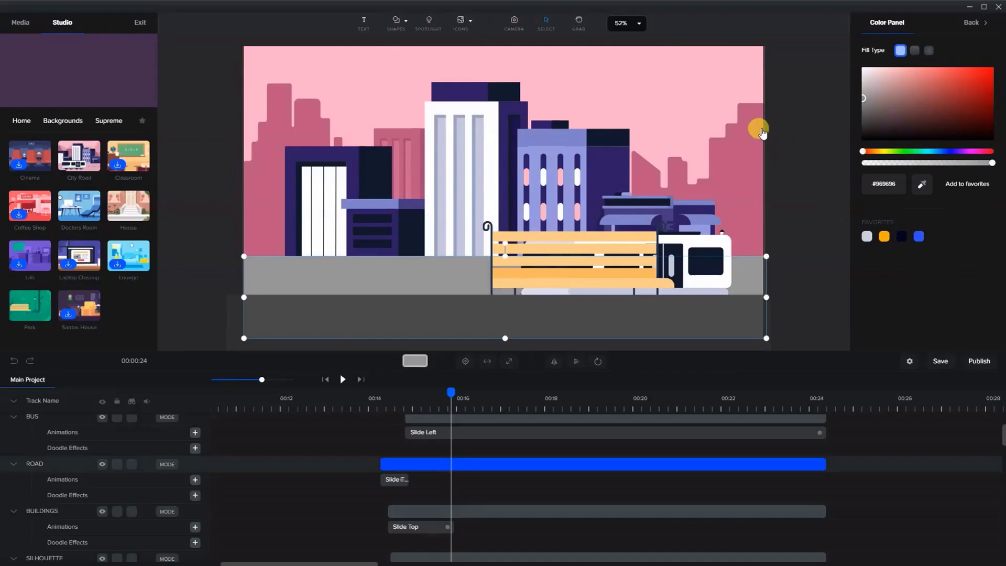
# Turn the skyline silhouette grey by lowering its contrast to -100, and deselect it
pyautogui.click(762, 133)
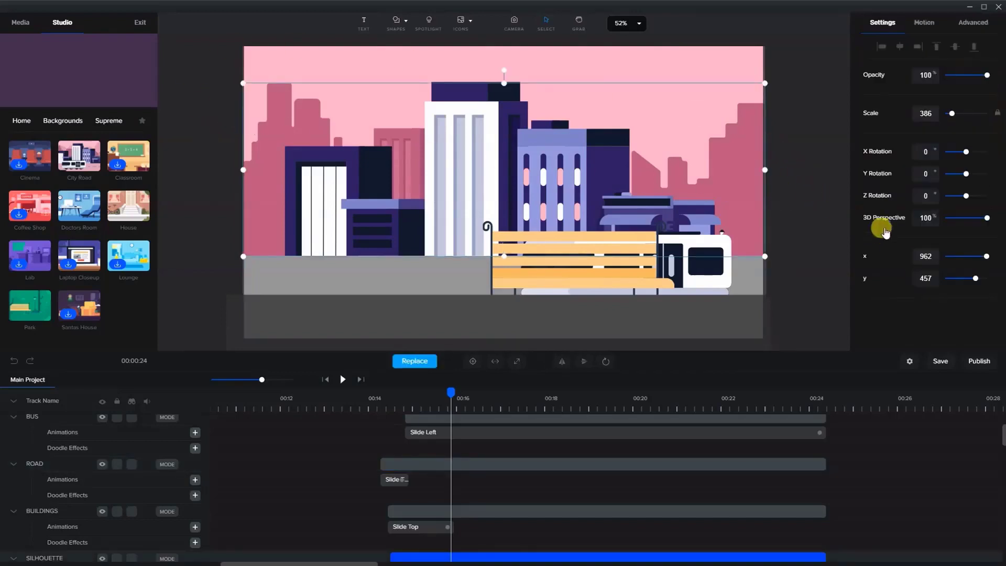
pyautogui.click(972, 21)
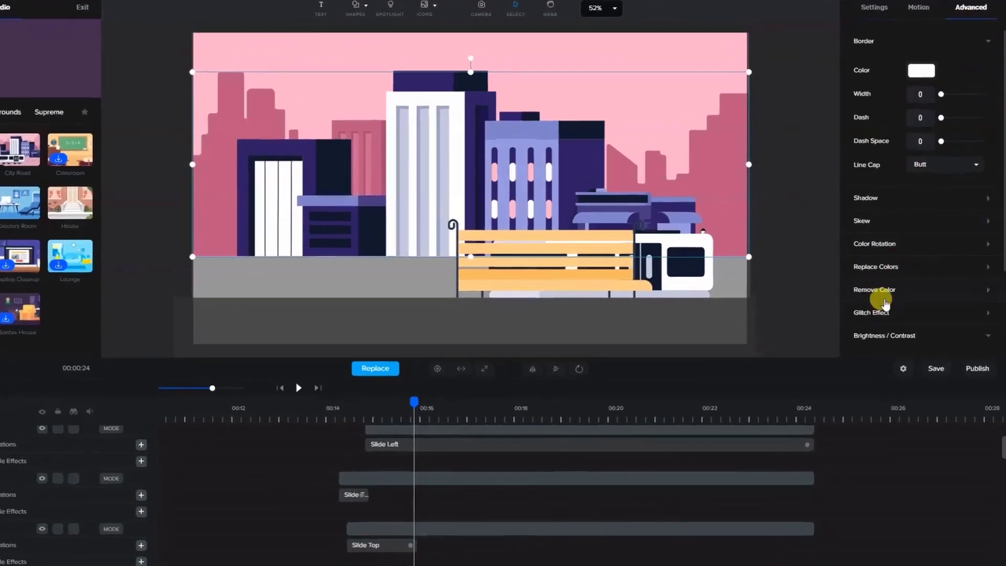
pyautogui.scroll(-2, 890, 298)
pyautogui.click(886, 281)
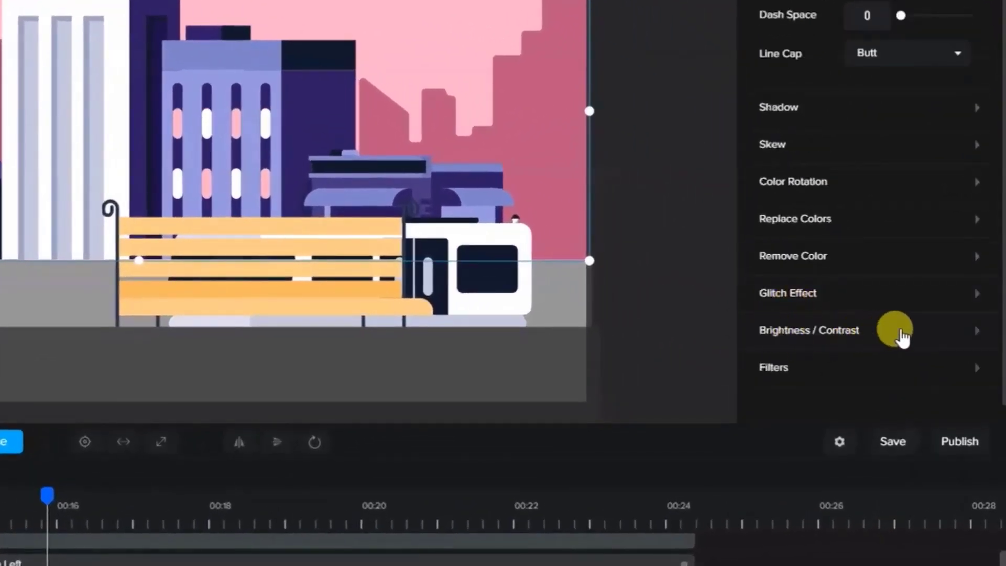
pyautogui.click(890, 333)
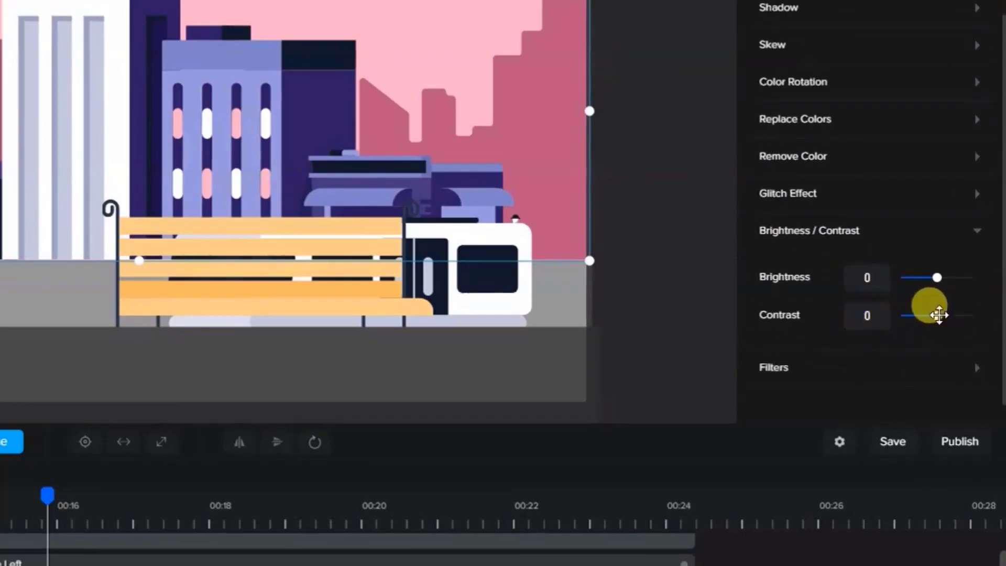
pyautogui.moveTo(939, 315); pyautogui.dragTo(915, 317)
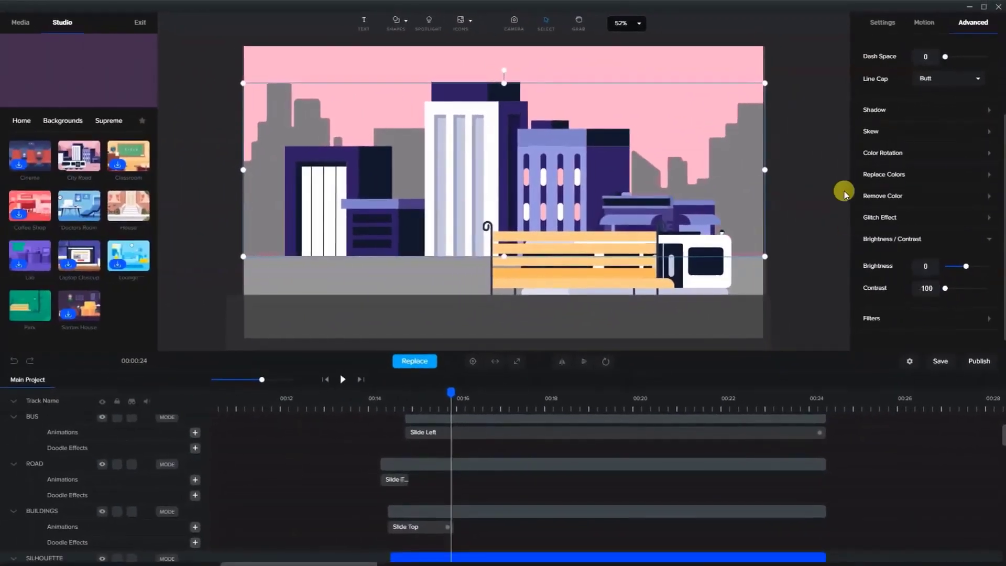
pyautogui.click(736, 86)
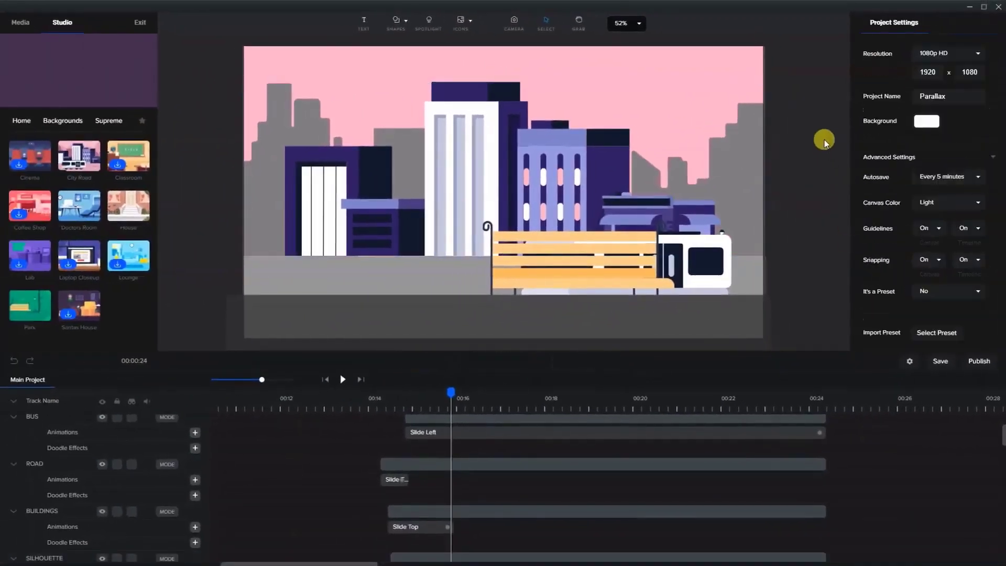
# Change the pink sky background's fill to a pale light blue
pyautogui.click(735, 59)
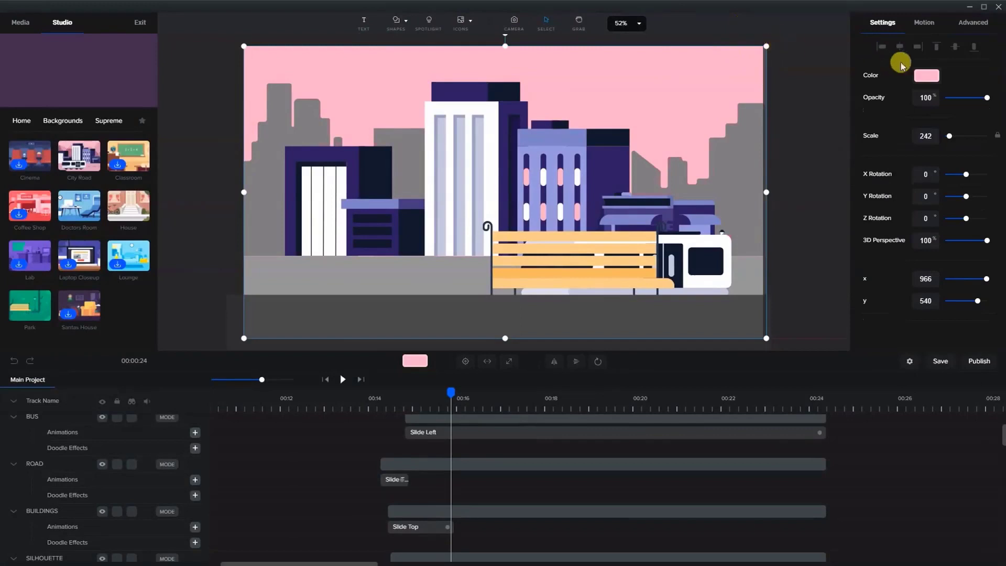
pyautogui.click(917, 77)
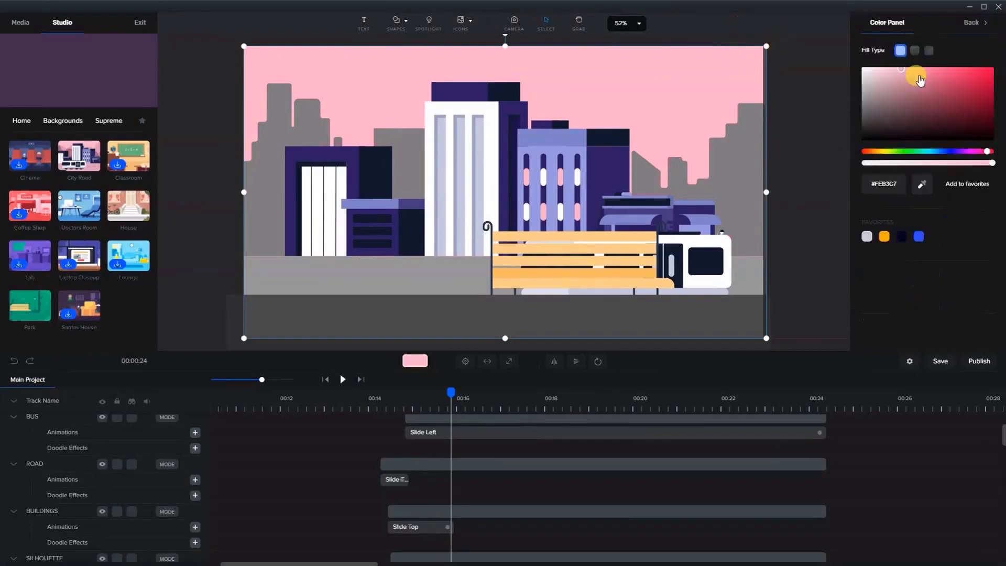
pyautogui.click(926, 153)
pyautogui.moveTo(902, 105); pyautogui.dragTo(880, 69)
pyautogui.click(793, 109)
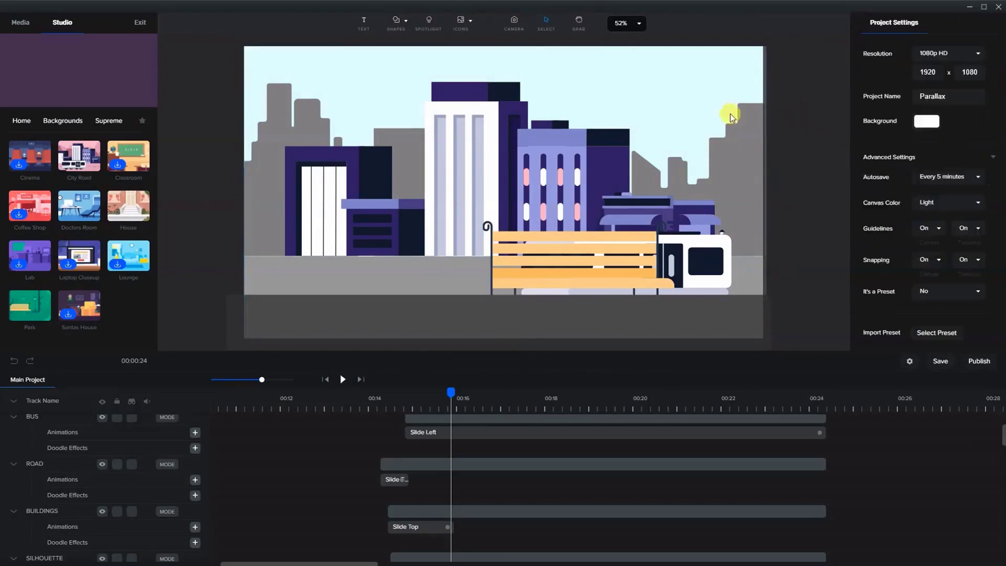
# Reorder the tracks so the Bench layer sits above the dark Rectangle strip
pyautogui.click(588, 255)
pyautogui.scroll(2, 534, 440)
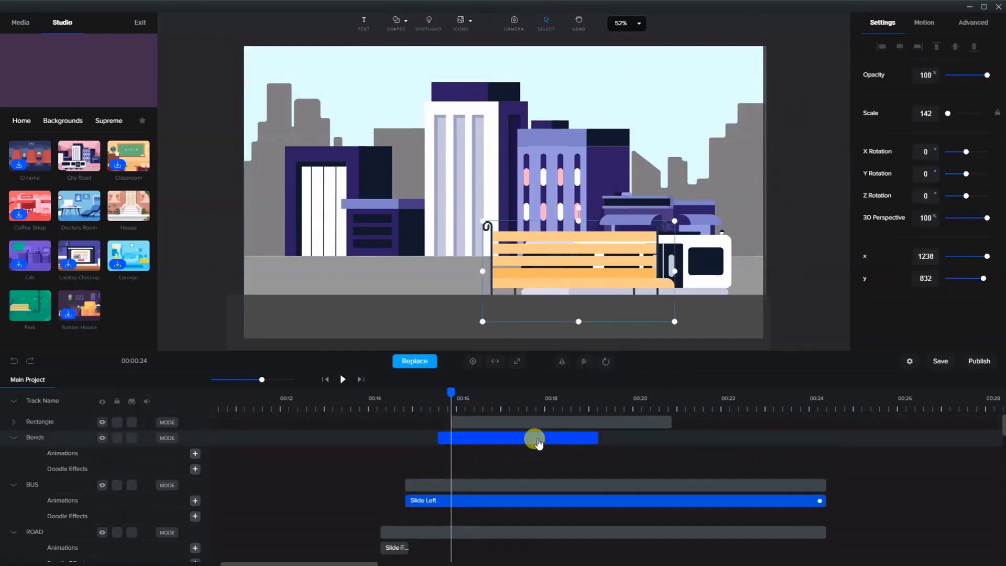
pyautogui.moveTo(52, 435); pyautogui.dragTo(37, 417)
# Move the bench and the bus to the right, mostly outside the canvas, with the bench at x 2167, y 832
pyautogui.click(519, 282)
pyautogui.moveTo(510, 283); pyautogui.dragTo(762, 278)
pyautogui.click(560, 258)
pyautogui.moveTo(566, 263); pyautogui.dragTo(757, 239)
# Duplicate the BUILDINGS layer, place one set at x 2485, y 468 beyond the right canvas edge, and shift the other slightly left
pyautogui.click(500, 188)
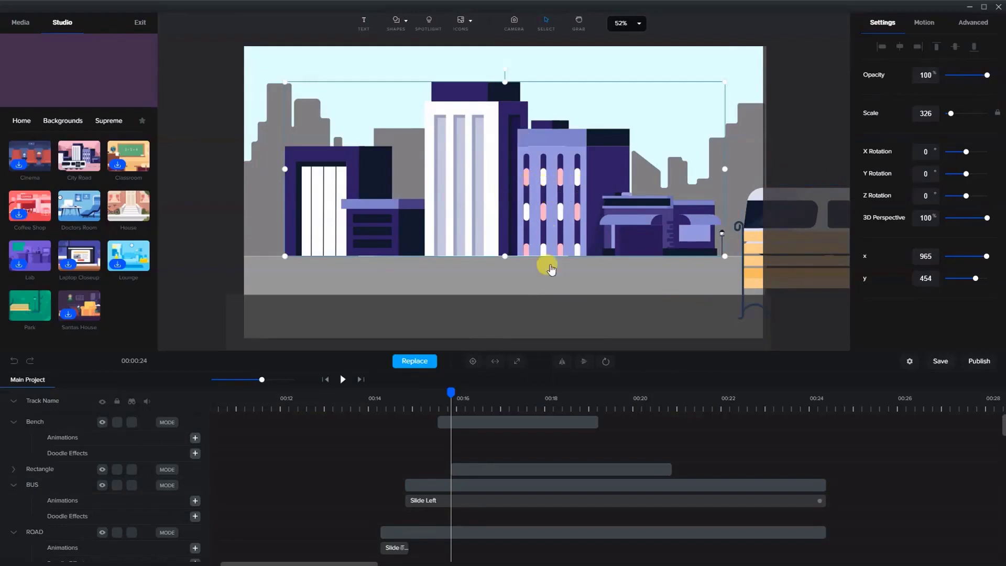
pyautogui.scroll(-3, 514, 456)
pyautogui.scroll(1, 474, 445)
pyautogui.rightClick(483, 475)
pyautogui.click(494, 477)
pyautogui.click(487, 470)
pyautogui.moveTo(666, 219); pyautogui.dragTo(544, 212)
pyautogui.moveTo(639, 218); pyautogui.dragTo(718, 213)
pyautogui.moveTo(513, 233); pyautogui.dragTo(593, 220)
pyautogui.click(729, 191)
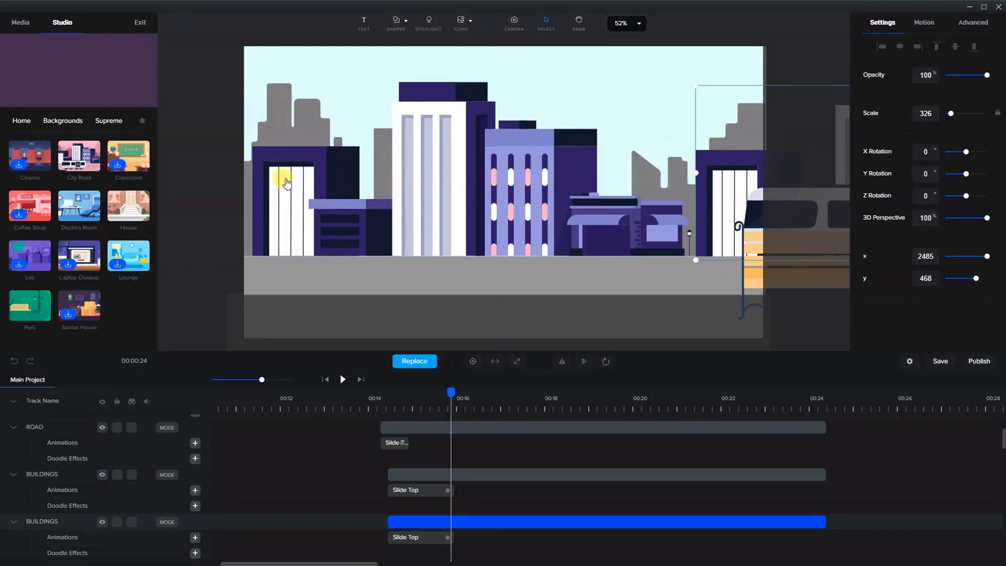
# Add another rectangle and position it in front of the buildings at about x 905, y 725
pyautogui.click(750, 286)
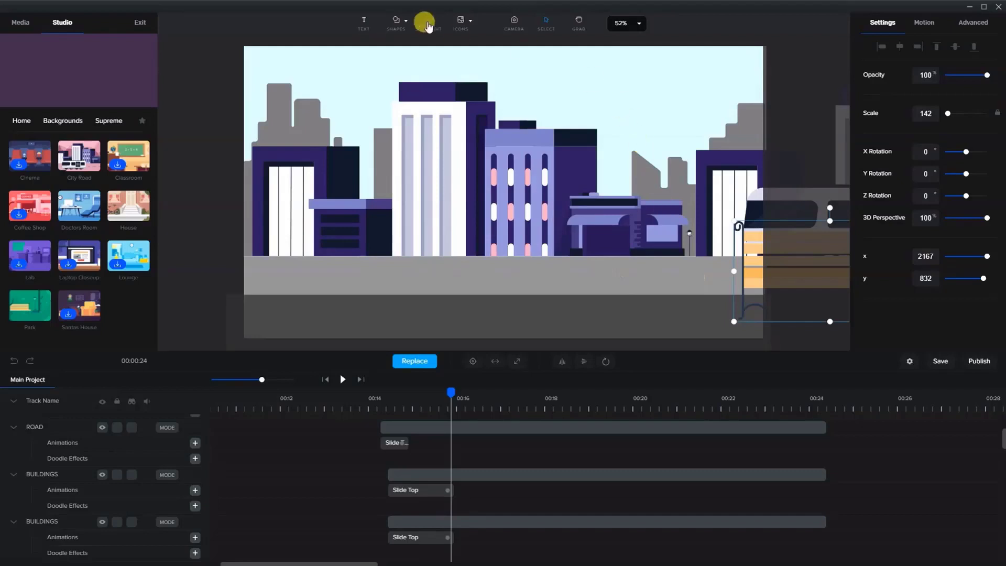
pyautogui.click(395, 21)
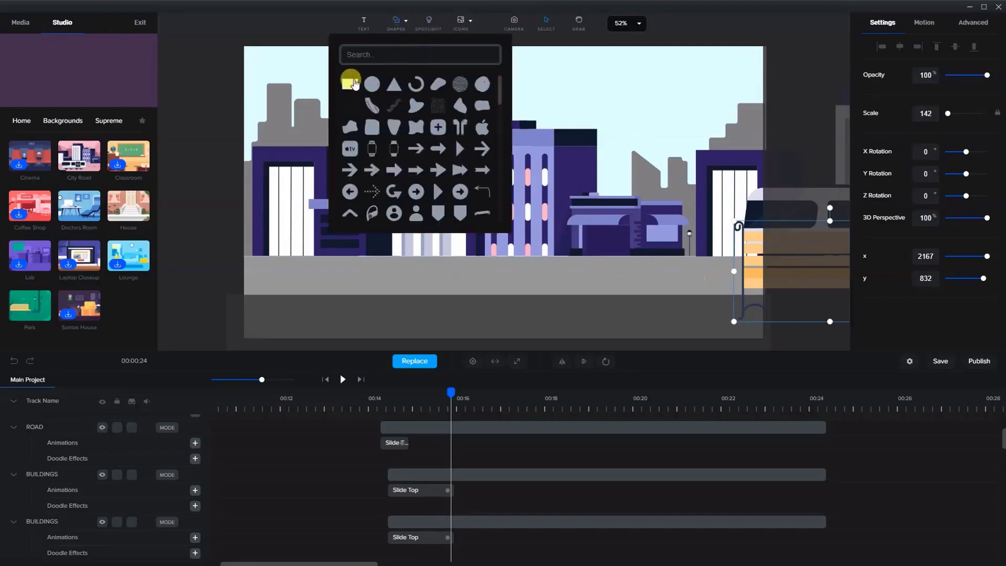
pyautogui.click(349, 84)
pyautogui.click(548, 206)
pyautogui.moveTo(498, 218); pyautogui.dragTo(540, 233)
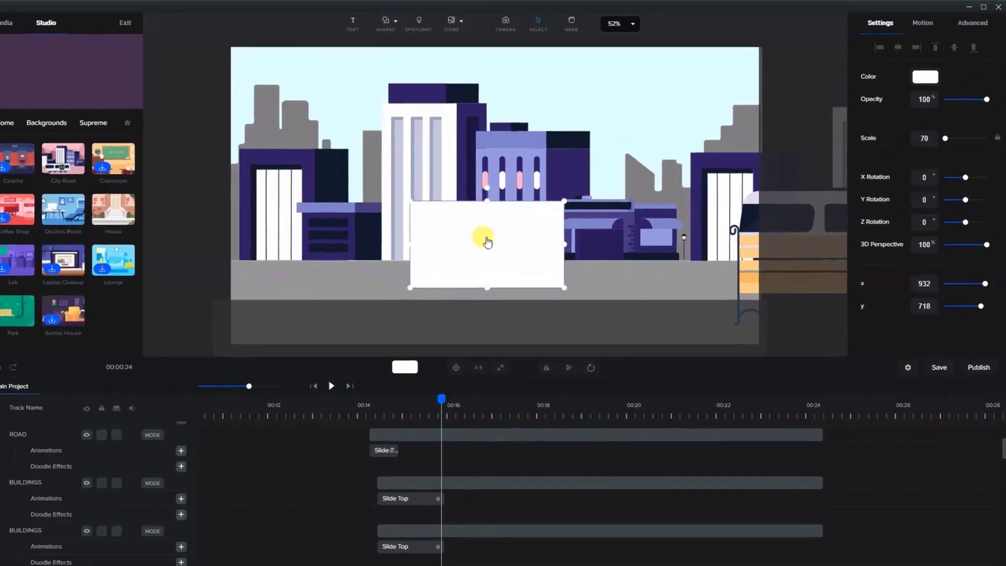
pyautogui.moveTo(478, 236); pyautogui.dragTo(471, 237)
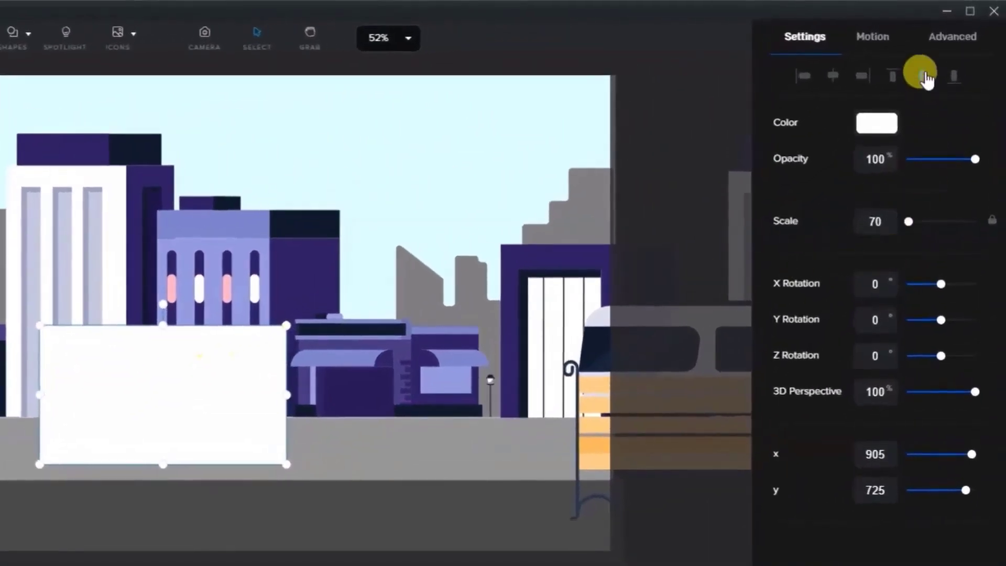
# Set the border colour of the new white rectangle to light yellow #FFE87E
pyautogui.click(938, 38)
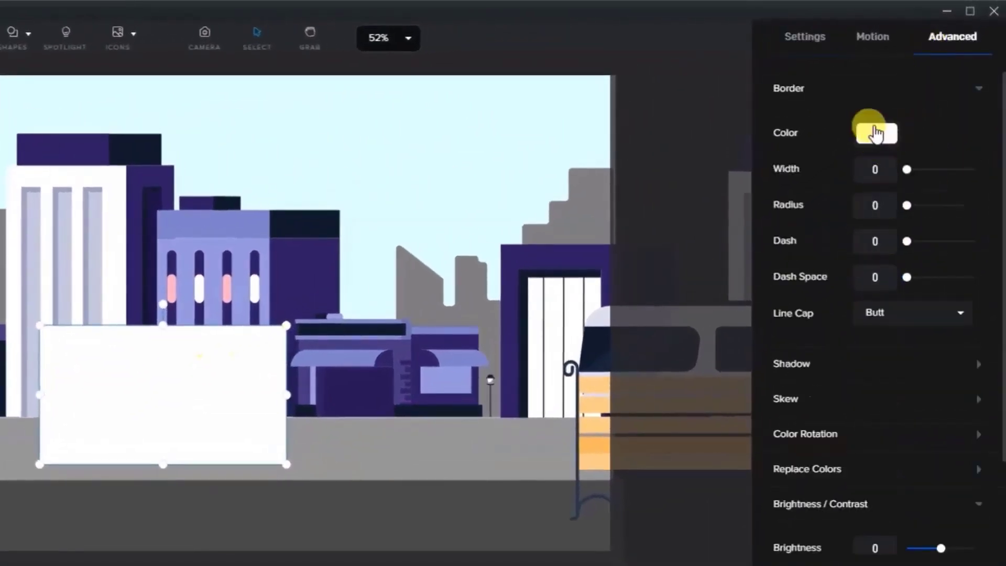
pyautogui.click(882, 142)
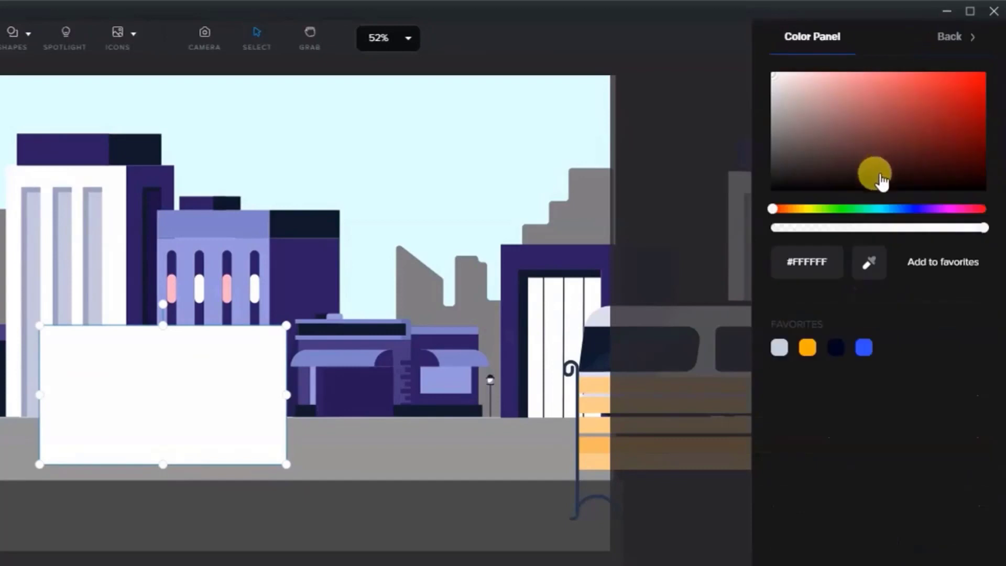
pyautogui.click(795, 210)
pyautogui.moveTo(885, 122); pyautogui.dragTo(880, 79)
pyautogui.click(806, 211)
pyautogui.click(800, 218)
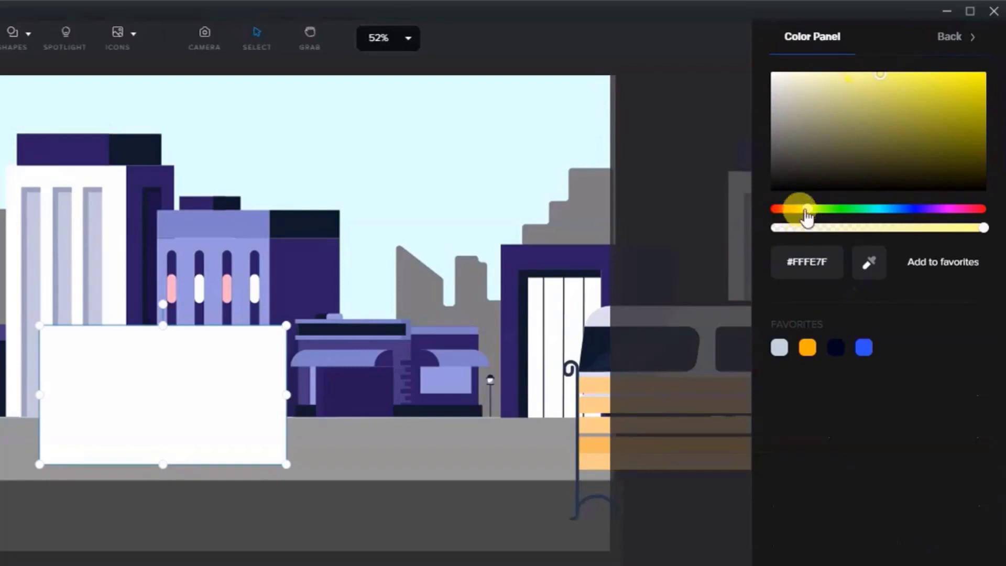
pyautogui.moveTo(807, 215); pyautogui.dragTo(801, 217)
pyautogui.click(872, 101)
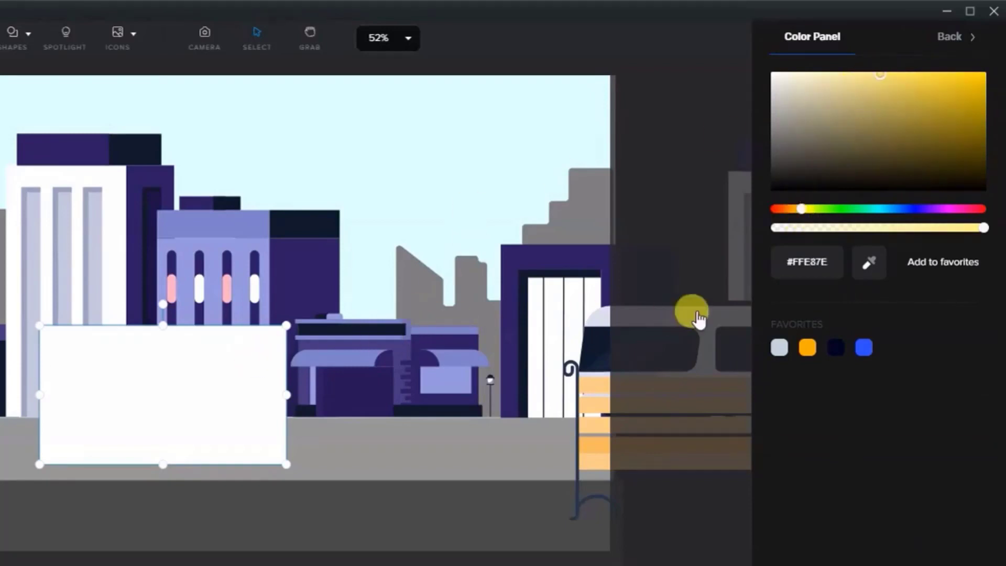
pyautogui.click(954, 37)
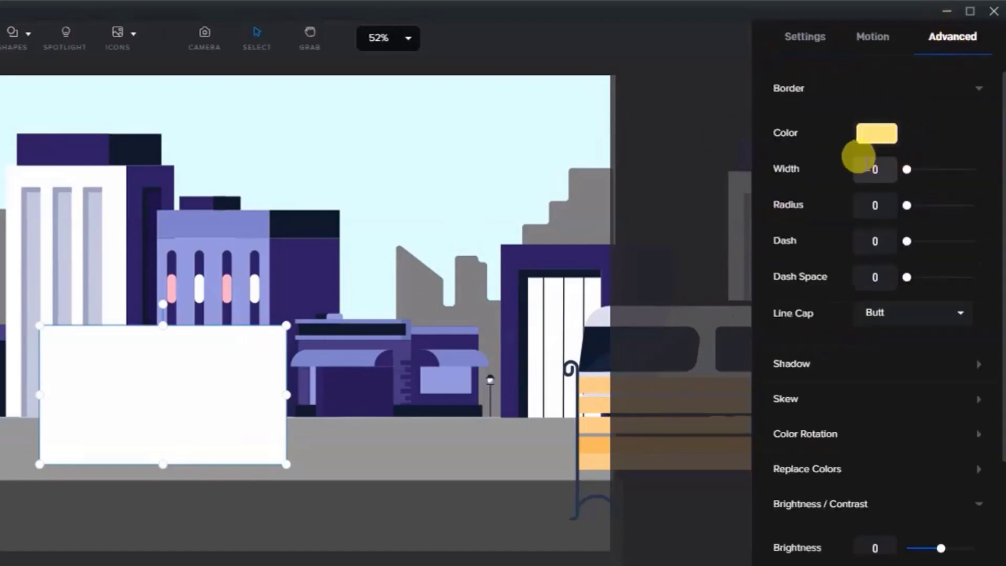
# Give the rectangle a border width of 30 and enlarge it down to the lower part of the road
pyautogui.click(881, 169)
pyautogui.write('30')
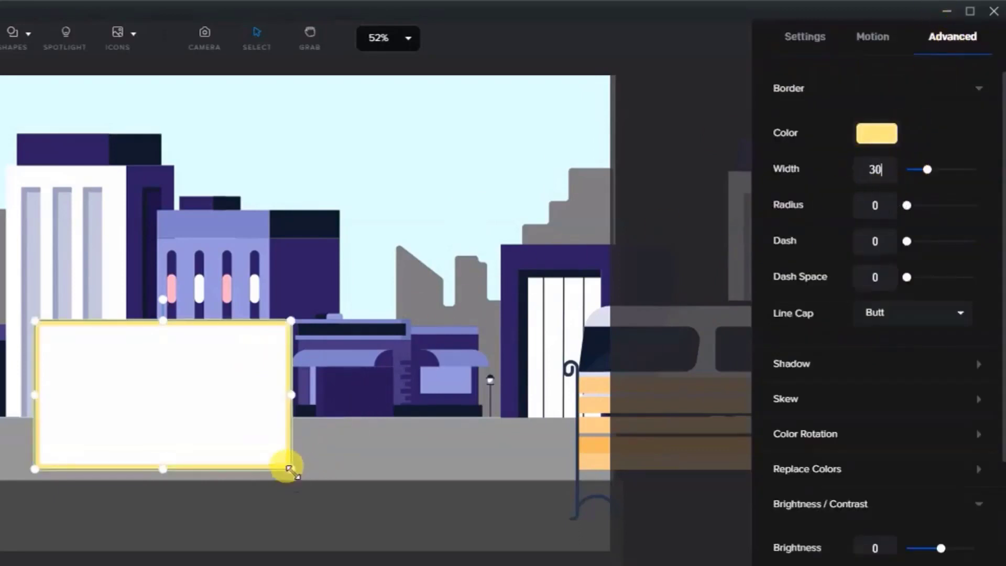
pyautogui.moveTo(289, 468); pyautogui.dragTo(414, 539)
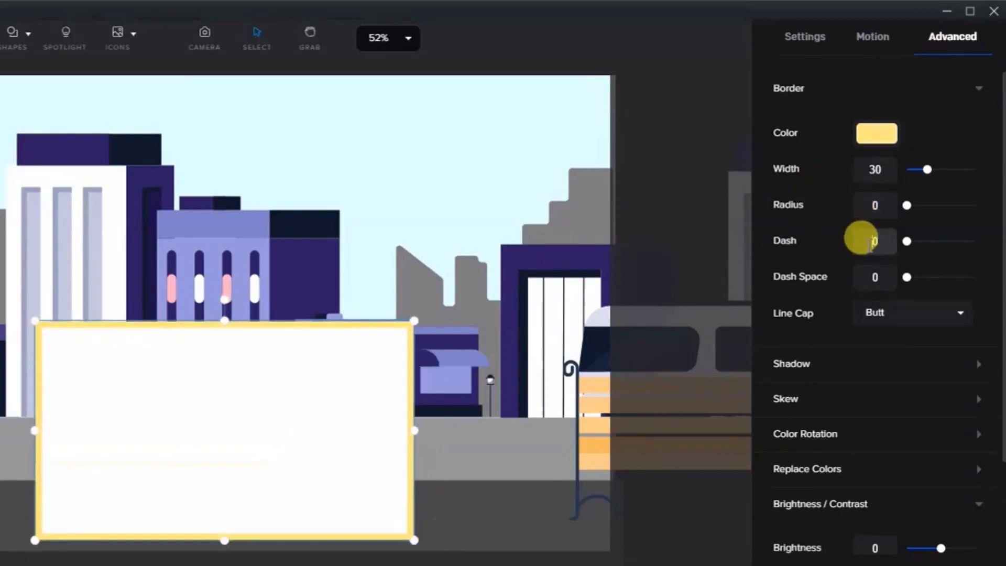
# Make the rectangle's border dashed with a dash of 100, a dash space of 100 and a Round line cap
pyautogui.write('00')
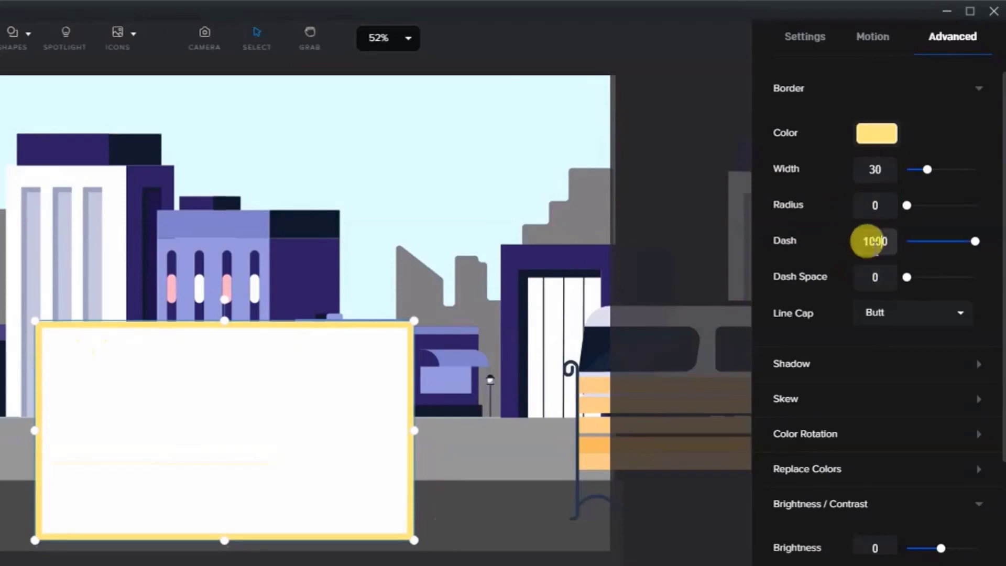
pyautogui.click(867, 278)
pyautogui.write('10')
pyautogui.press('Return')
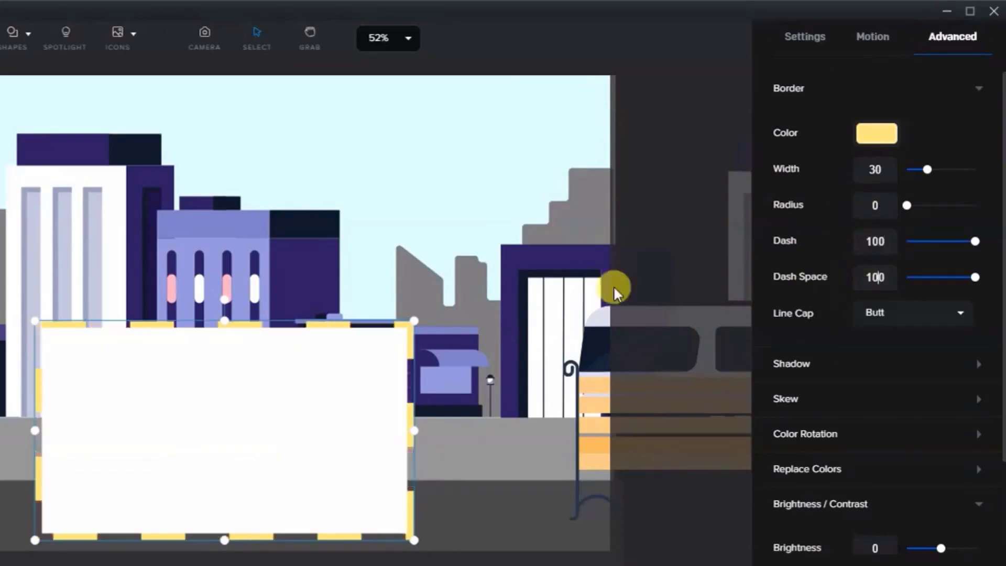
pyautogui.moveTo(307, 414); pyautogui.dragTo(272, 379)
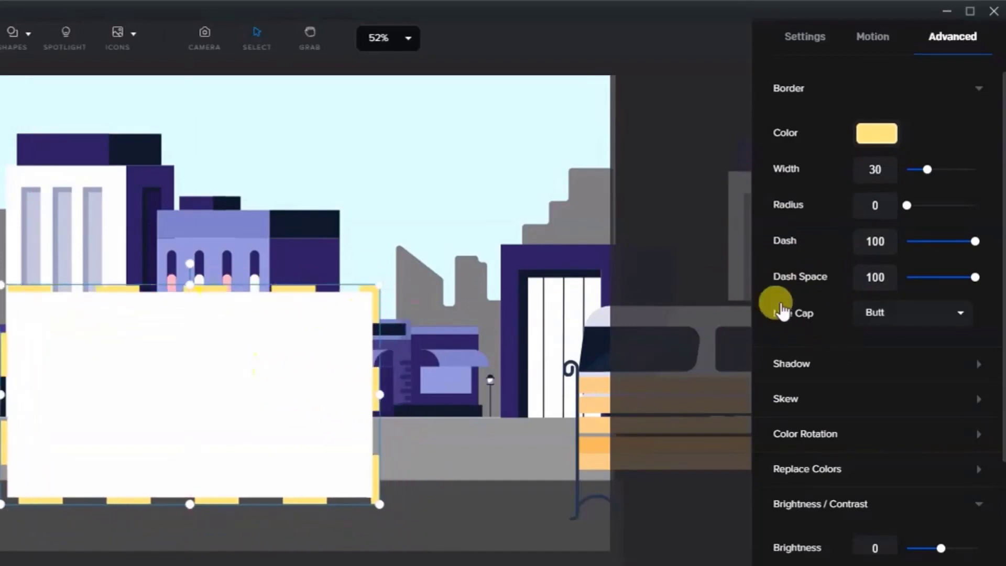
pyautogui.click(876, 315)
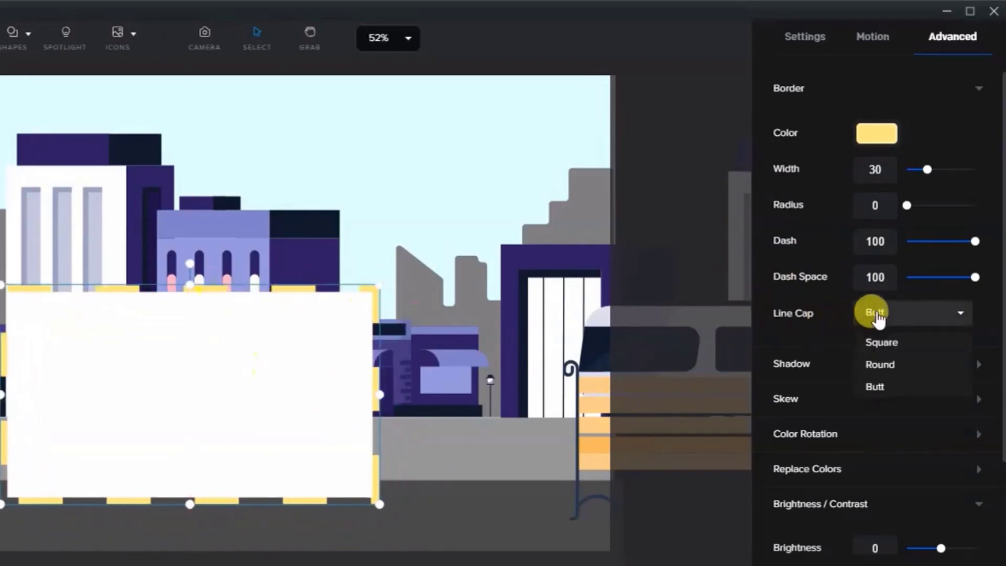
pyautogui.click(880, 365)
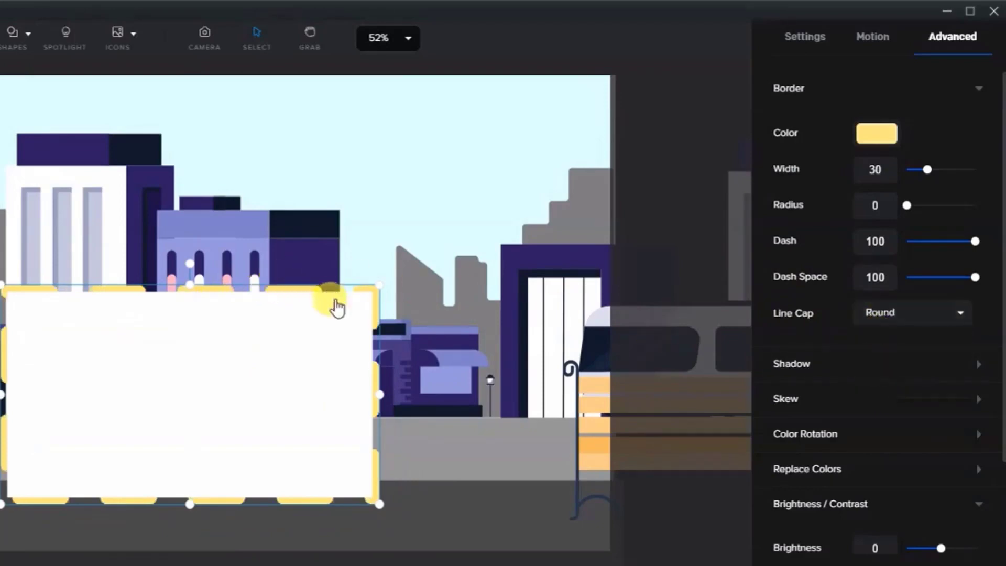
# Stretch the dashed rectangle far beyond both canvas sides and position it over the road at about x 1541, y 1003
pyautogui.moveTo(3, 394); pyautogui.dragTo(0, 395)
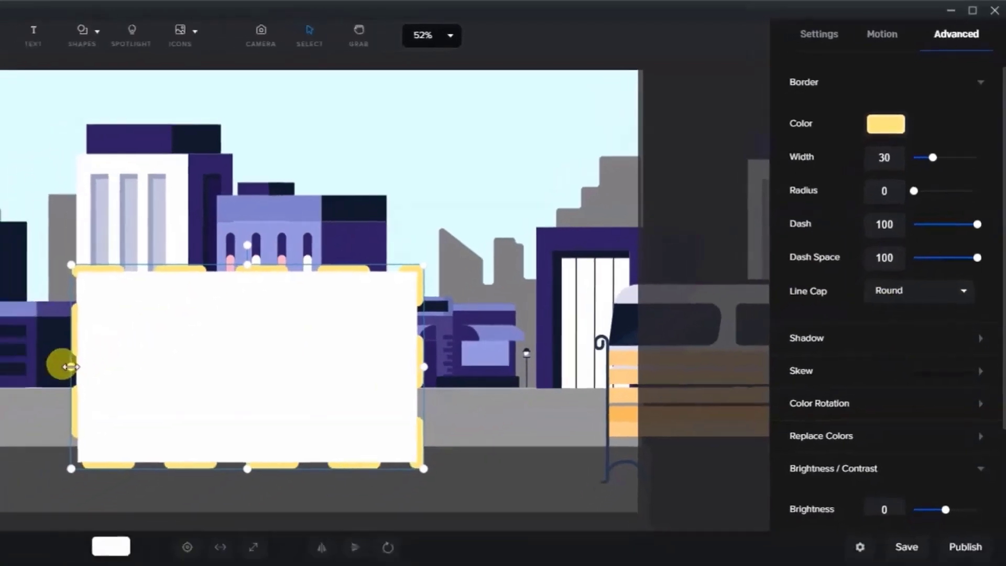
pyautogui.moveTo(313, 260); pyautogui.dragTo(157, 260)
pyautogui.moveTo(633, 243); pyautogui.dragTo(858, 262)
pyautogui.scroll(-5, 705, 256)
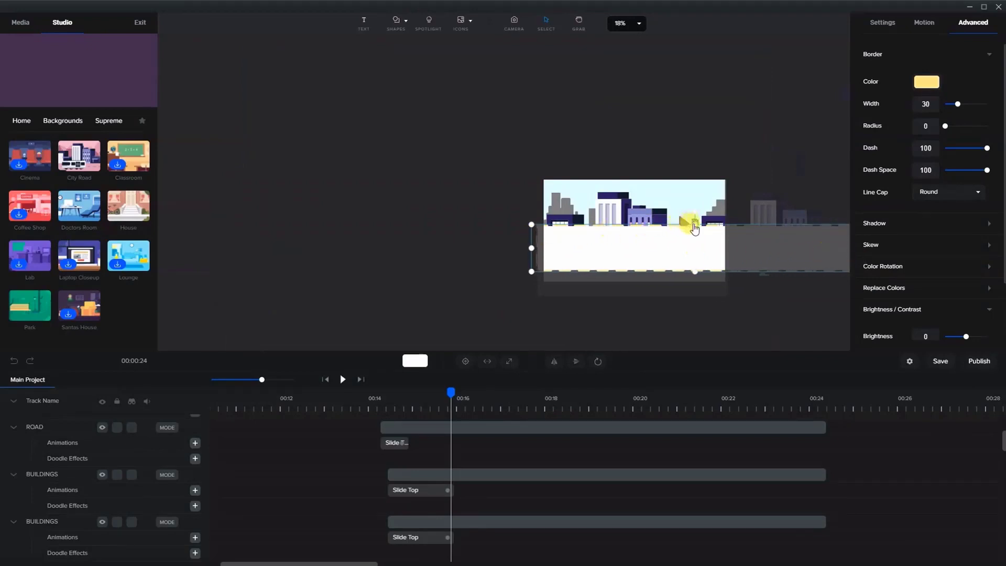
pyautogui.moveTo(693, 224); pyautogui.dragTo(751, 274)
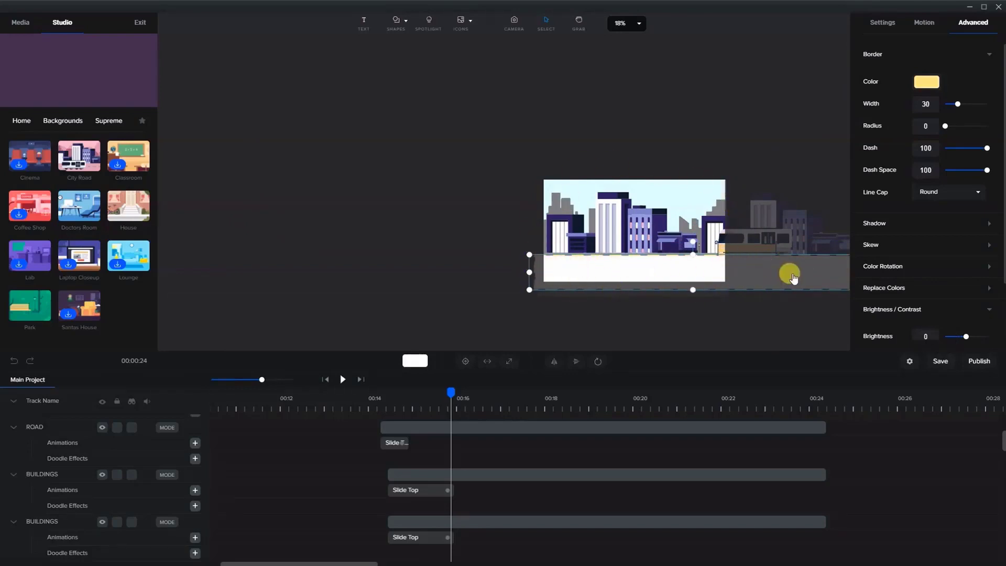
# Fill the dashed rectangle with the road's grey, #969696, sampled from the canvas
pyautogui.scroll(5, 713, 263)
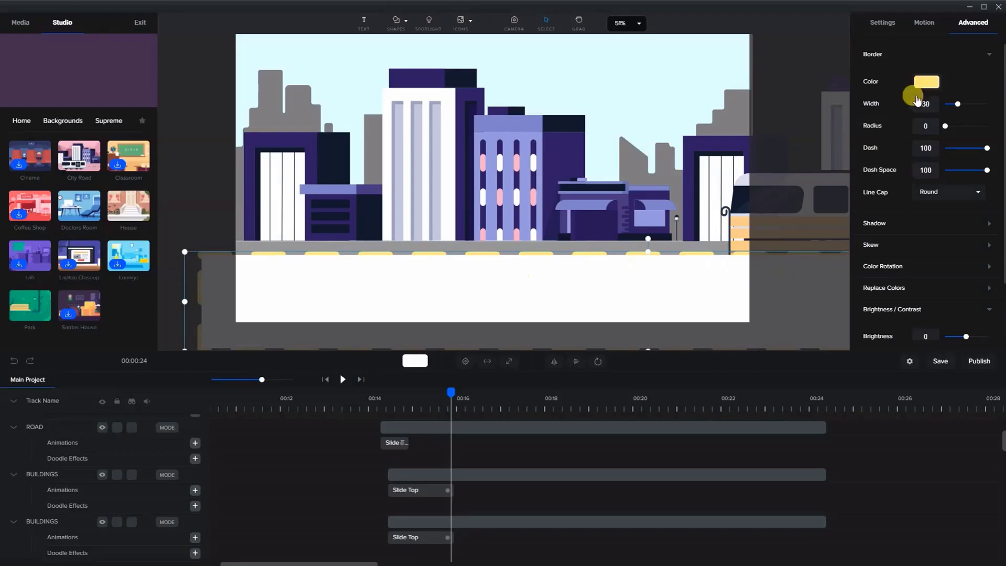
pyautogui.click(885, 22)
pyautogui.click(915, 76)
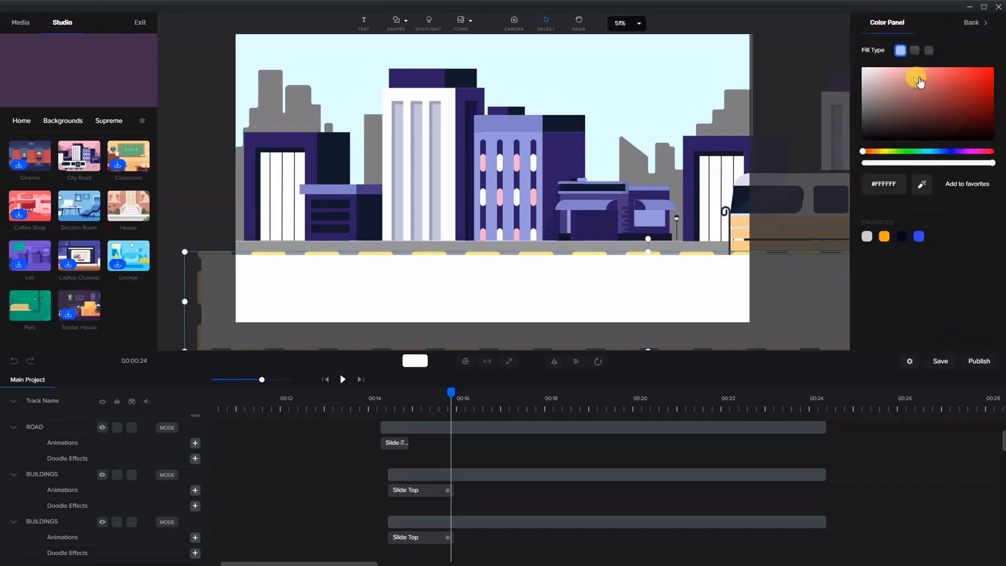
pyautogui.click(921, 184)
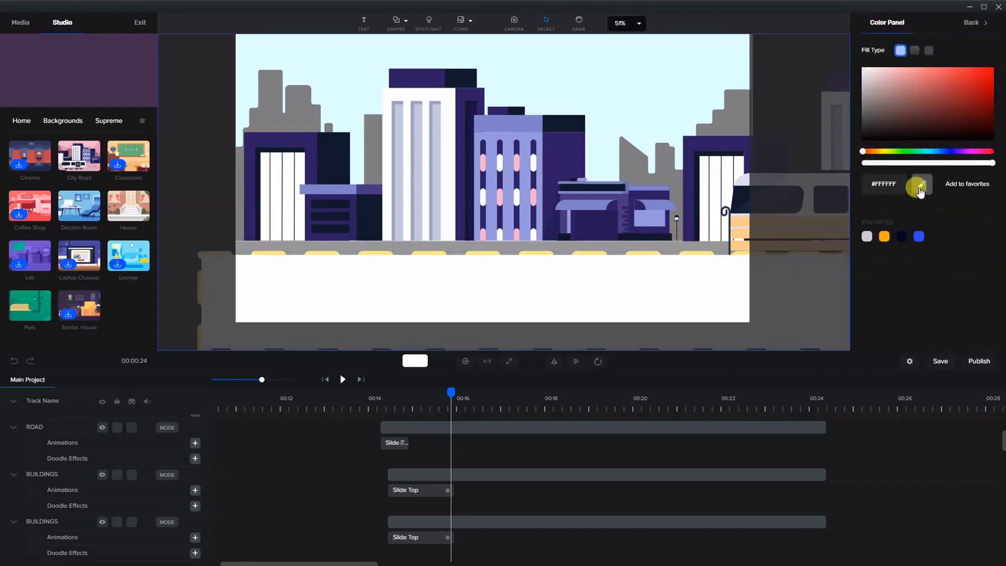
pyautogui.click(669, 252)
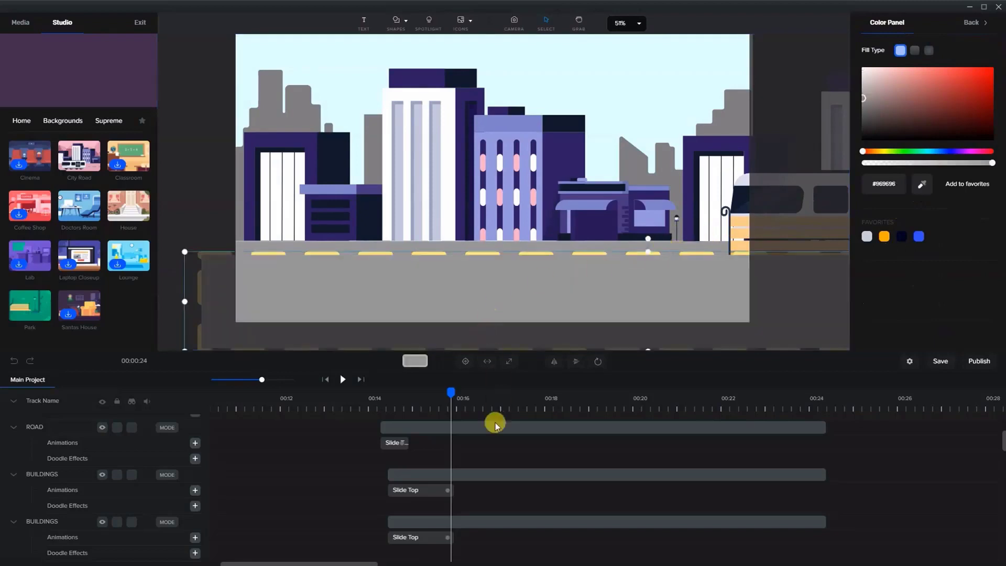
# Rename the dark strip's Rectangle track as "sidewalk" and move it above the dashed rectangle's track
pyautogui.scroll(3, 494, 420)
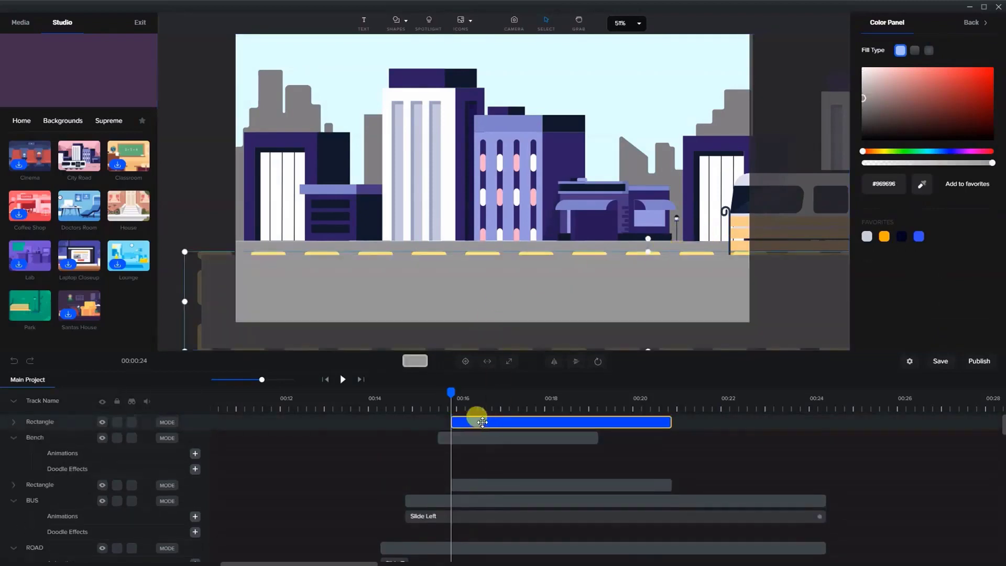
pyautogui.click(39, 485)
pyautogui.click(39, 485)
pyautogui.click(45, 483)
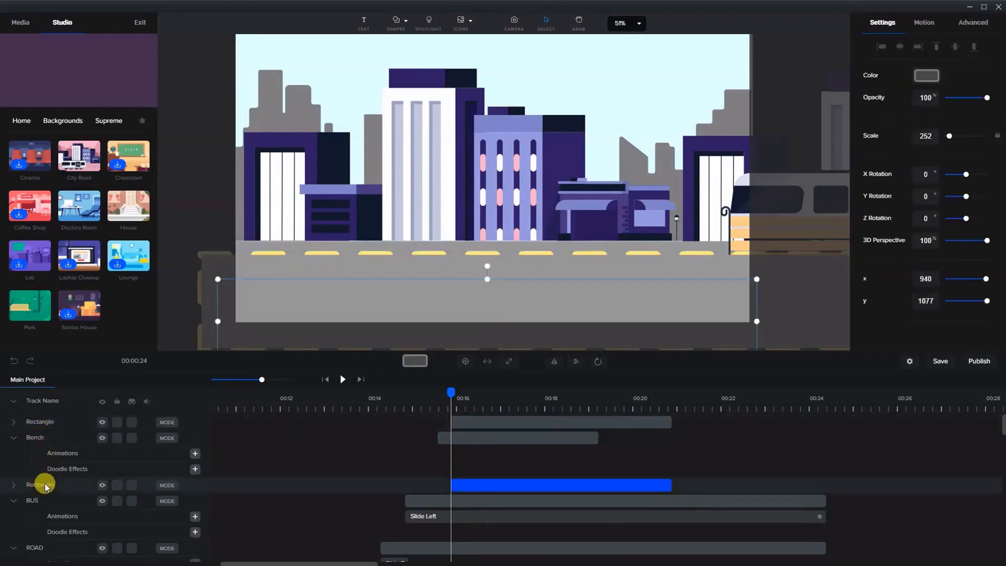
pyautogui.doubleClick(45, 483)
pyautogui.write('sidewalk')
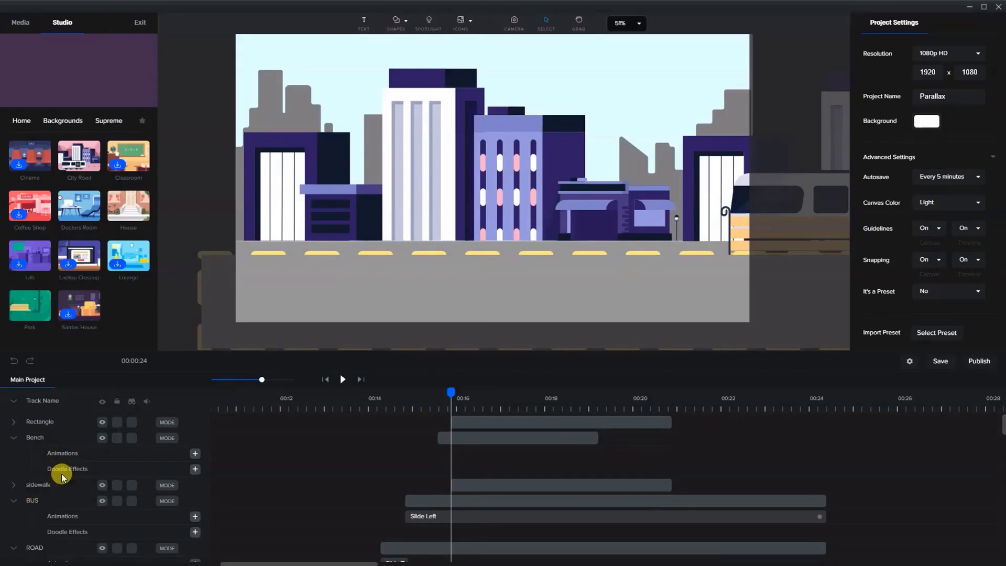
pyautogui.click(46, 484)
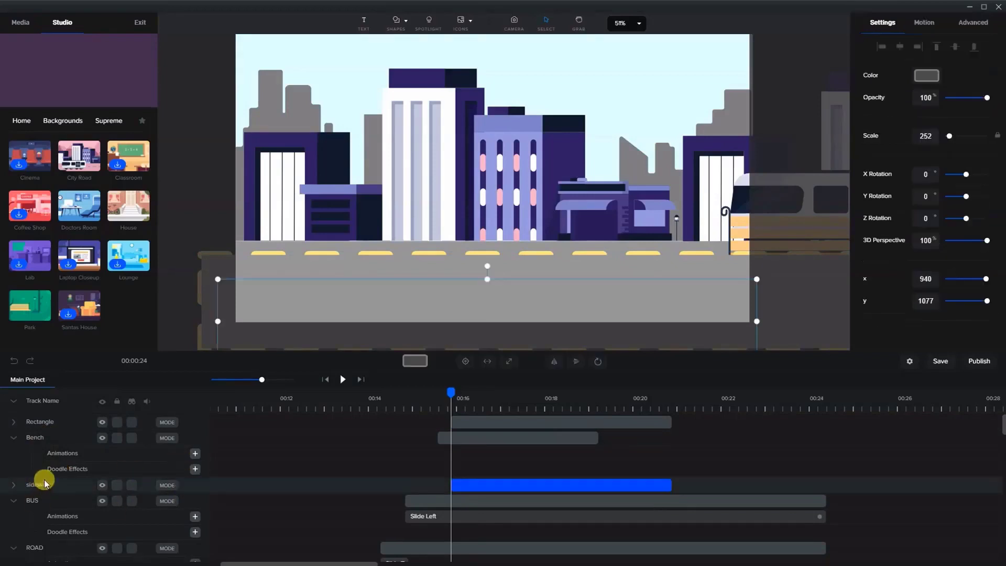
pyautogui.moveTo(42, 487); pyautogui.dragTo(53, 422)
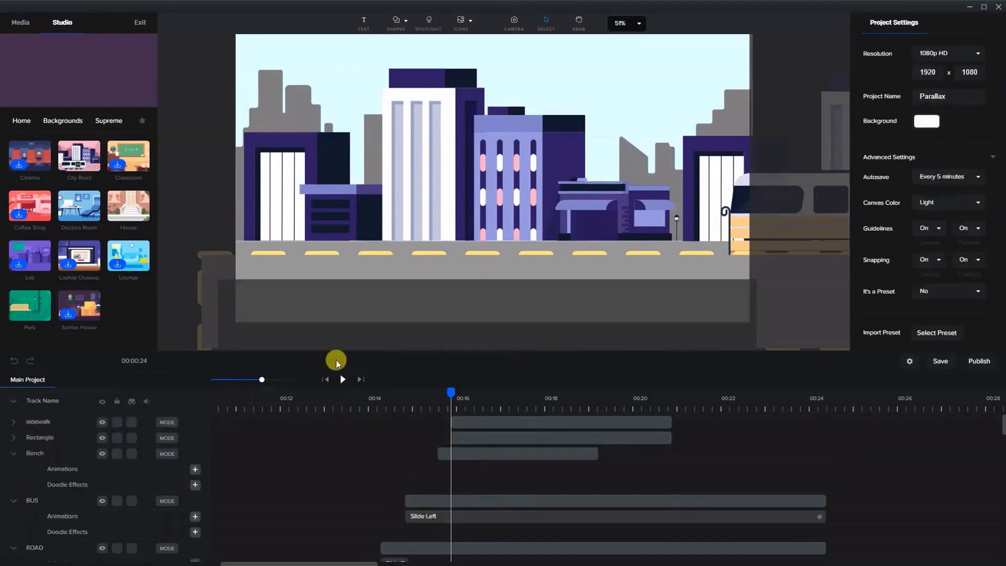
# Rename the dashed rectangle's track as "lines in road" and, at about 00:17 with the bus in view, nudge the shape slightly lower
pyautogui.click(483, 256)
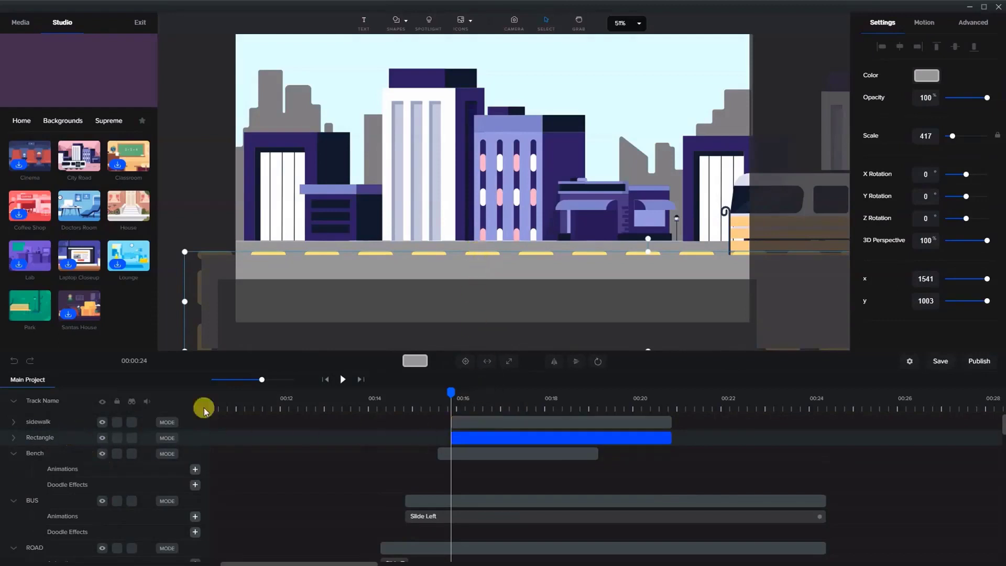
pyautogui.doubleClick(57, 438)
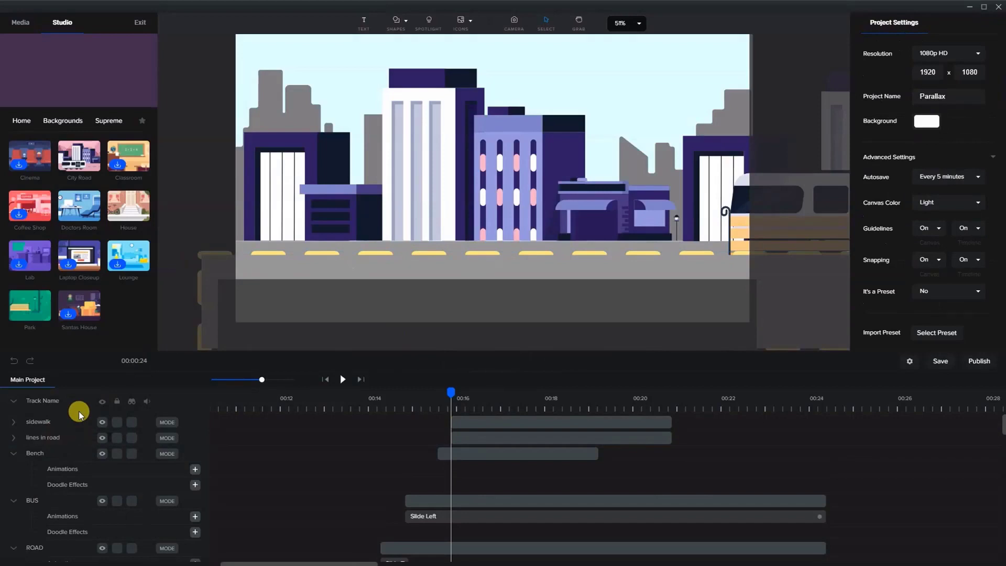
pyautogui.moveTo(450, 392); pyautogui.dragTo(496, 392)
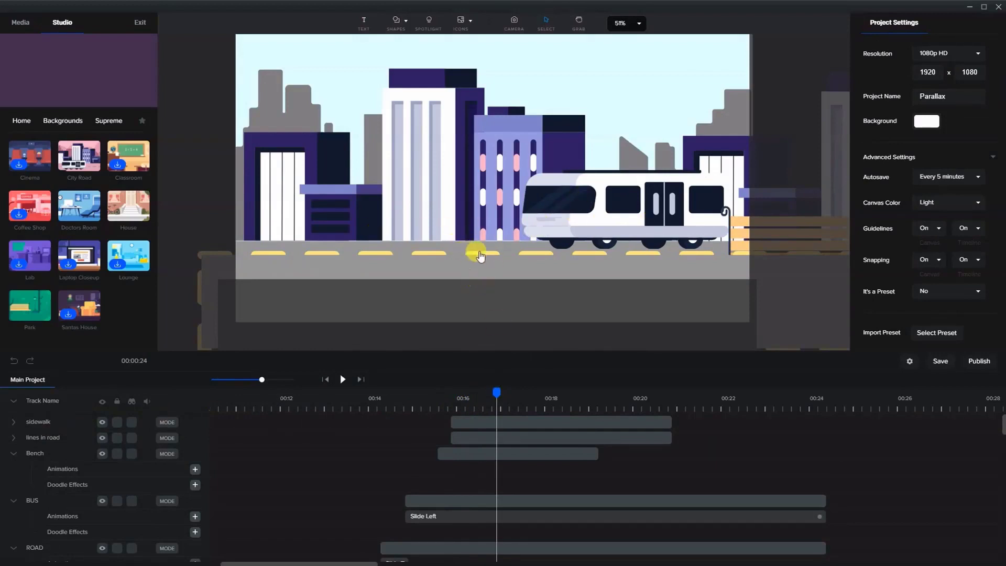
pyautogui.moveTo(482, 254); pyautogui.dragTo(480, 258)
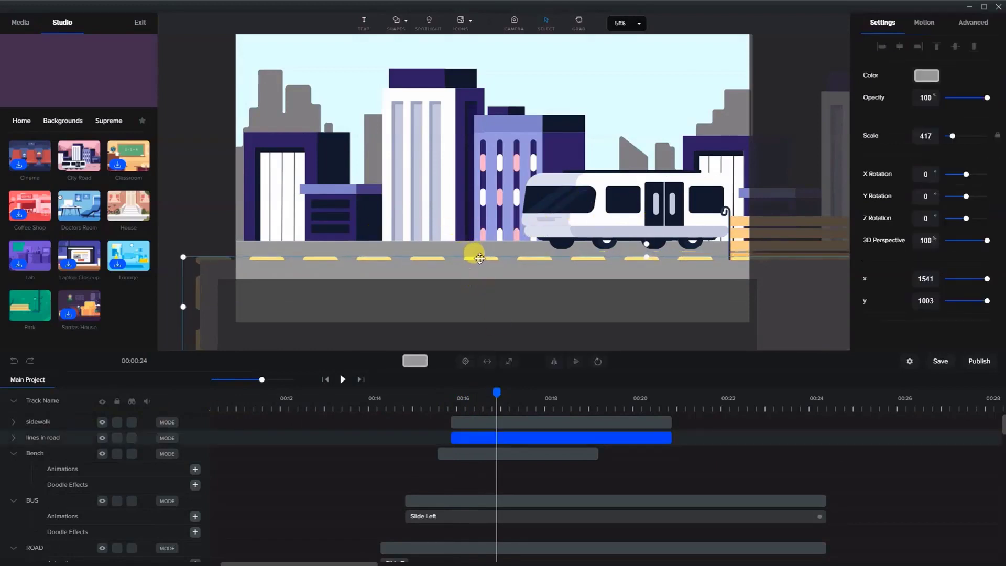
# Scale the bus down to 77 so it sits small at the road's right end
pyautogui.click(541, 186)
pyautogui.moveTo(519, 169); pyautogui.dragTo(734, 231)
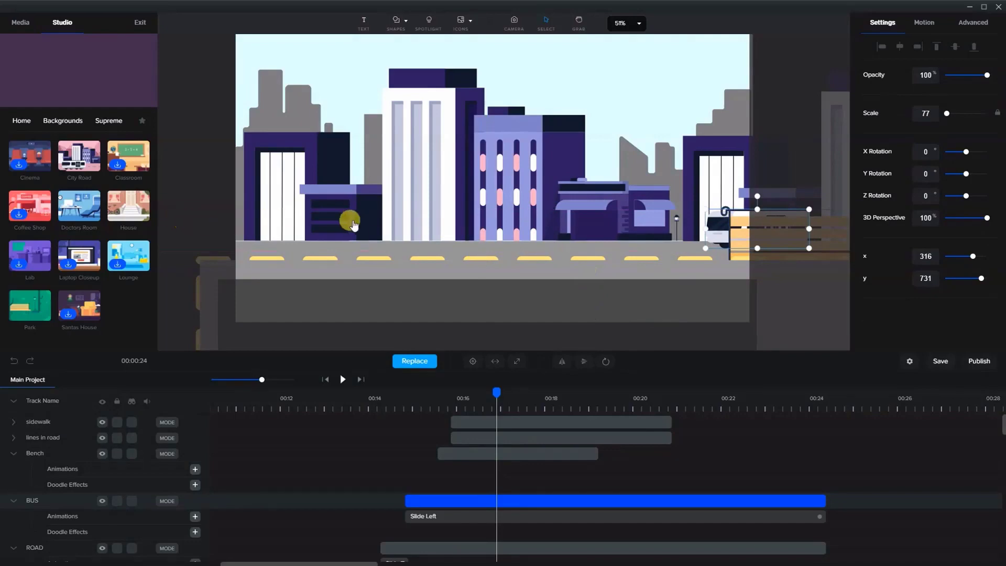
# Add the Fitness Girl from the Supreme characters to the scene
pyautogui.click(21, 122)
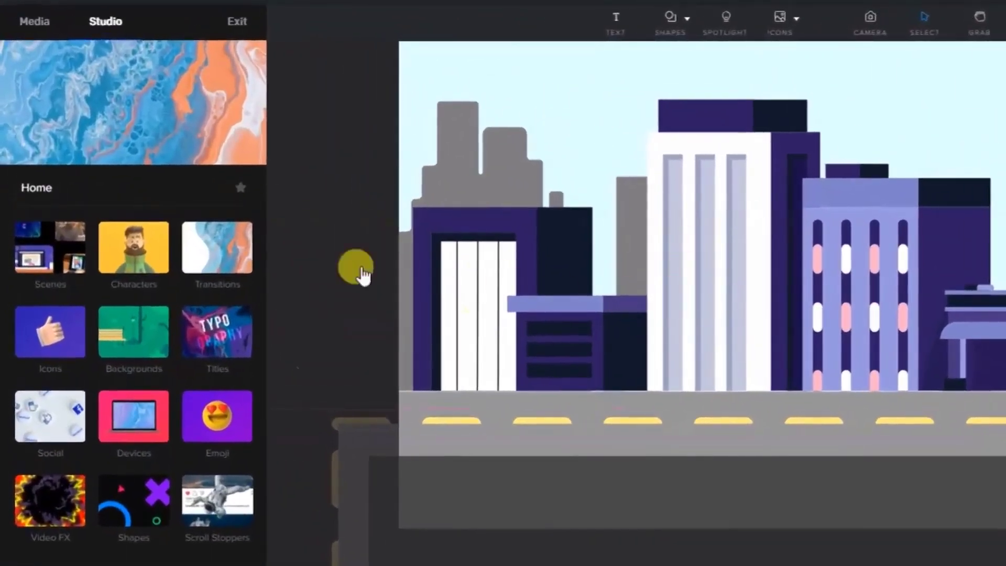
pyautogui.click(133, 247)
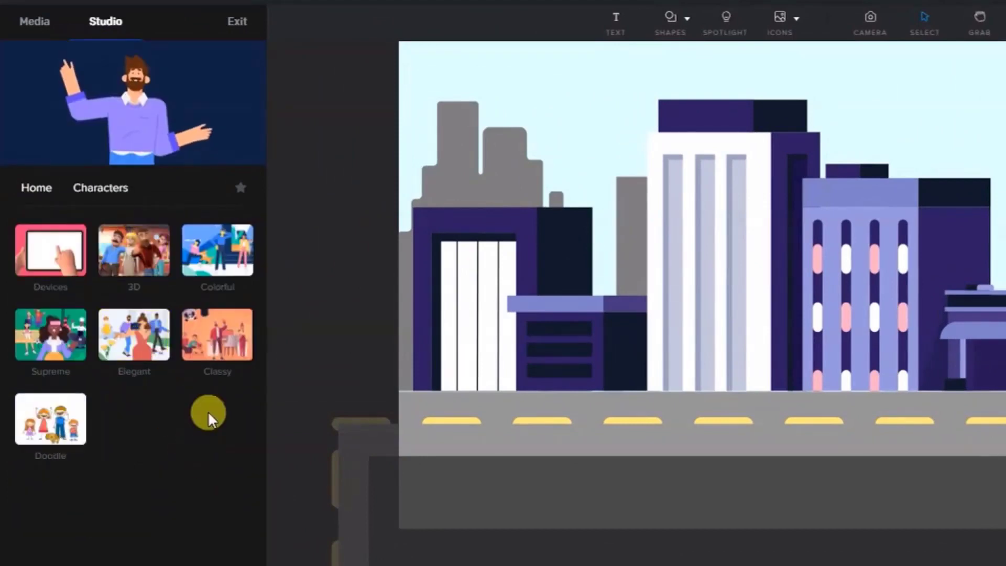
pyautogui.click(61, 333)
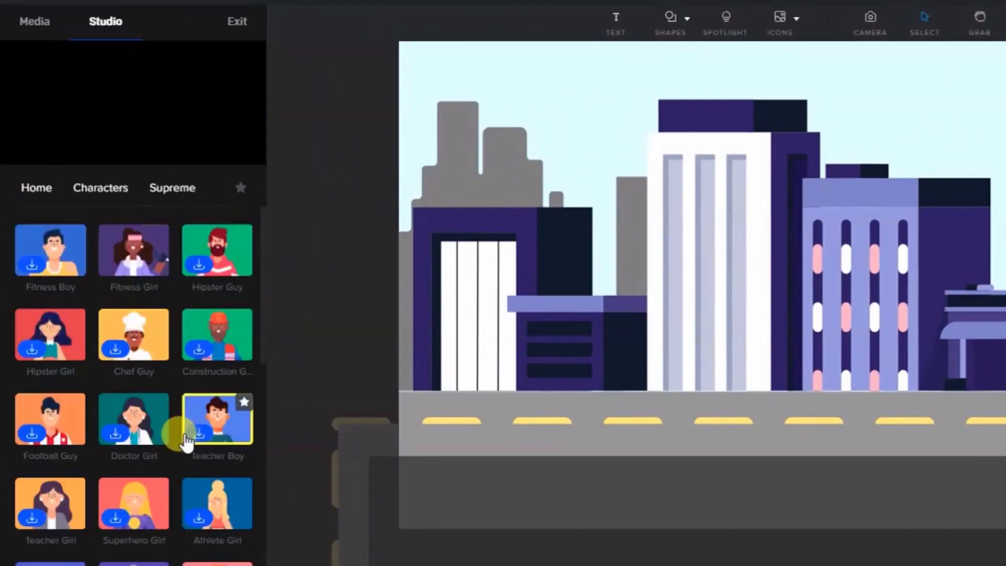
pyautogui.scroll(-7, 165, 448)
pyautogui.scroll(-10, 167, 452)
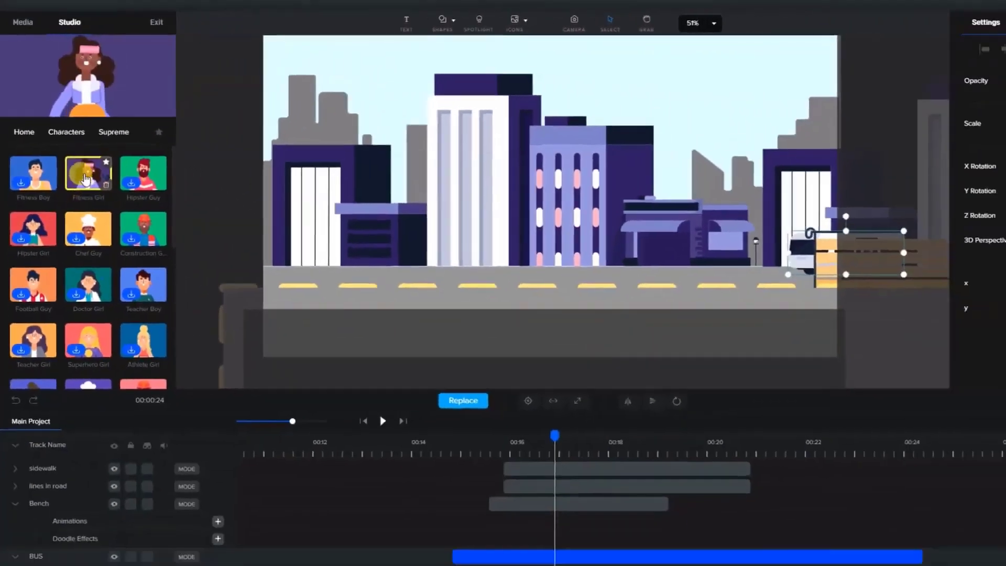
pyautogui.moveTo(134, 249); pyautogui.dragTo(832, 211)
# Scale the Fitness Girl to 86 and stand her on the sidewalk at about x 788, y 688
pyautogui.moveTo(490, 135); pyautogui.dragTo(490, 180)
pyautogui.moveTo(506, 137); pyautogui.dragTo(472, 157)
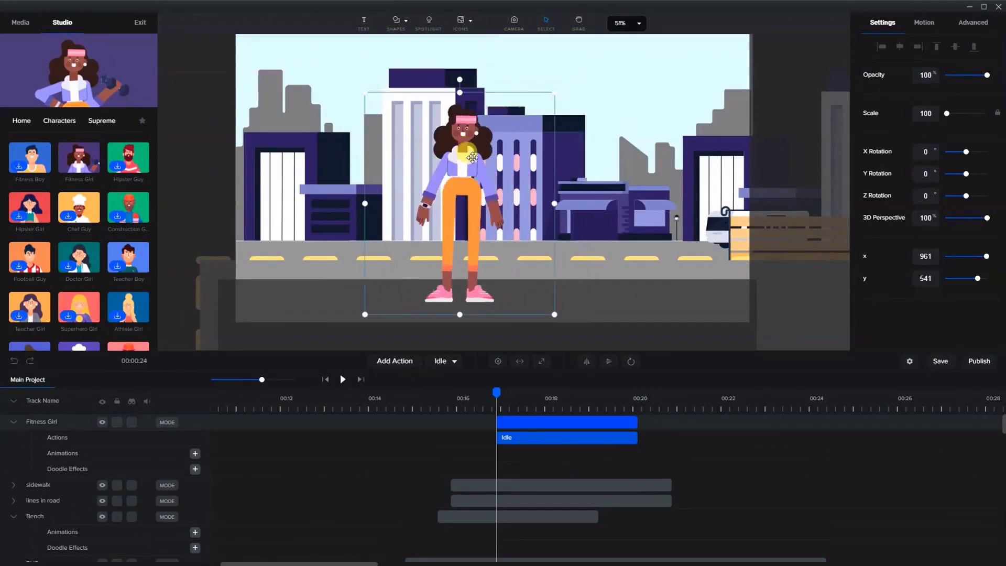
pyautogui.moveTo(555, 100); pyautogui.dragTo(528, 123)
pyautogui.moveTo(455, 201); pyautogui.dragTo(450, 199)
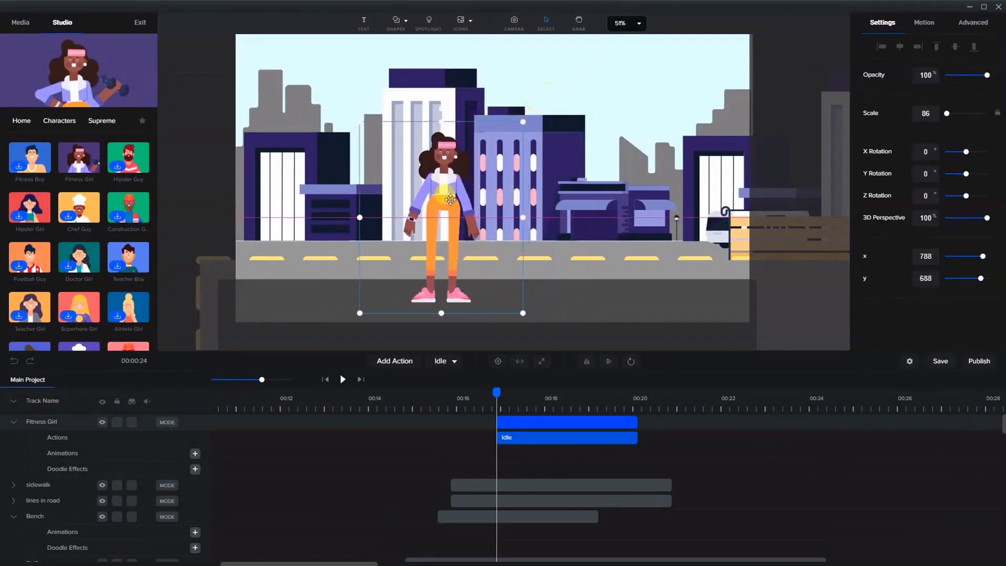
# Set the Fitness Girl's action to Run In and move her clip to start at about 00:14
pyautogui.click(452, 362)
pyautogui.click(463, 305)
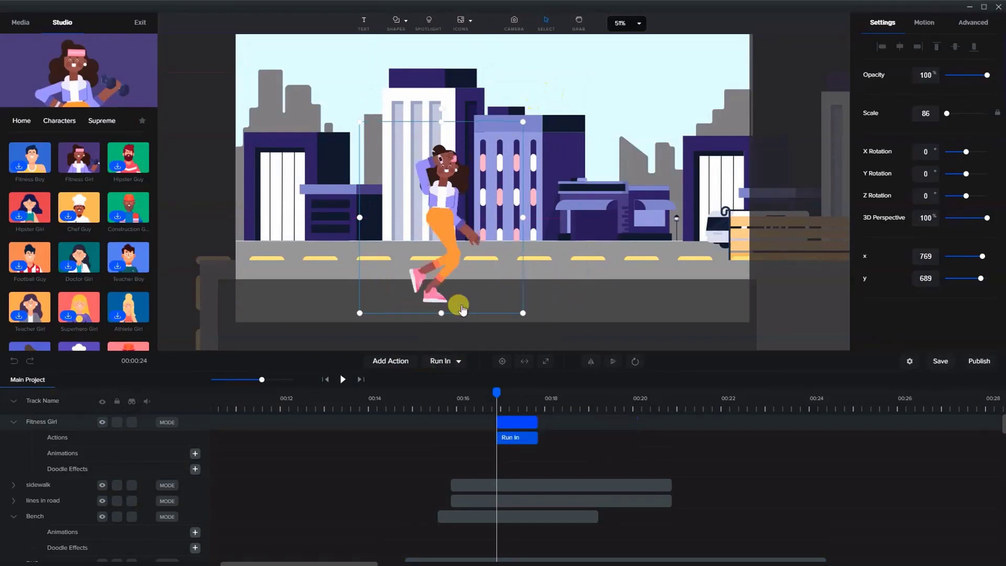
pyautogui.moveTo(514, 423); pyautogui.dragTo(482, 451)
# Move the Bench, lines in road and sidewalk clips so they start together with the ROAD clip at about 00:14
pyautogui.scroll(-5, 481, 448)
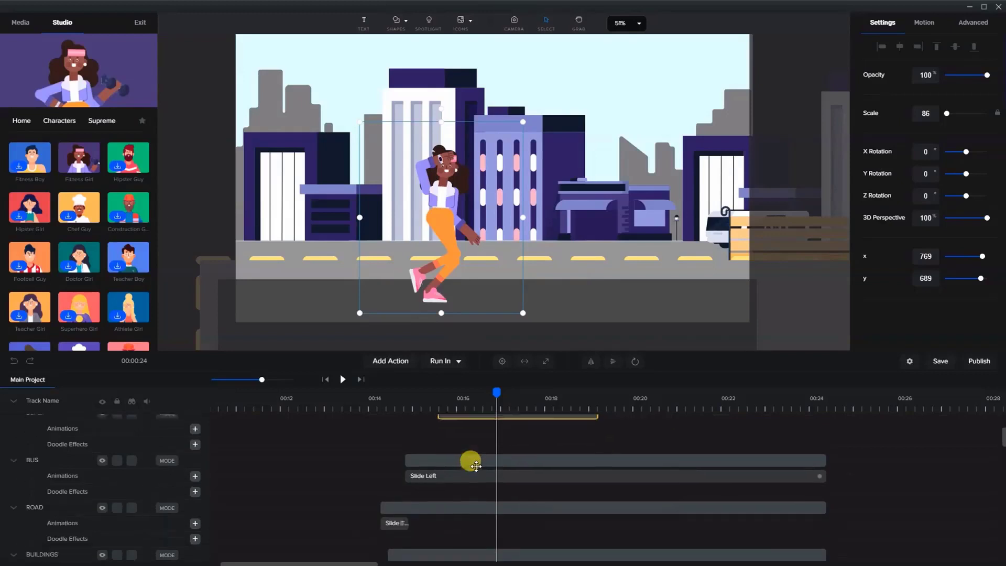
pyautogui.scroll(3, 475, 445)
pyautogui.moveTo(475, 451); pyautogui.dragTo(401, 447)
pyautogui.moveTo(476, 433); pyautogui.dragTo(405, 432)
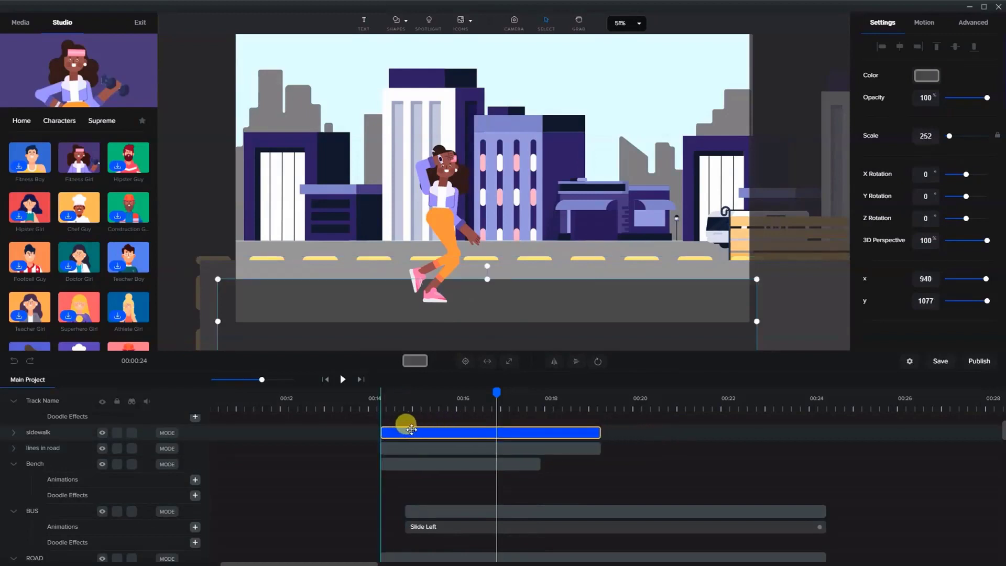
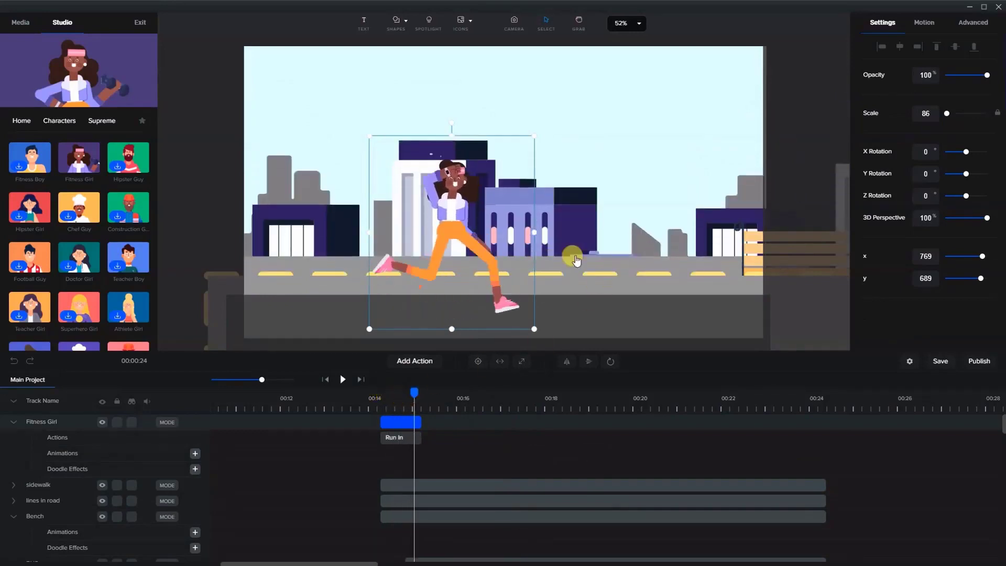
# Expand all timeline tracks and copy the Slide Top animation from the upper BUILDINGS track
pyautogui.click(587, 317)
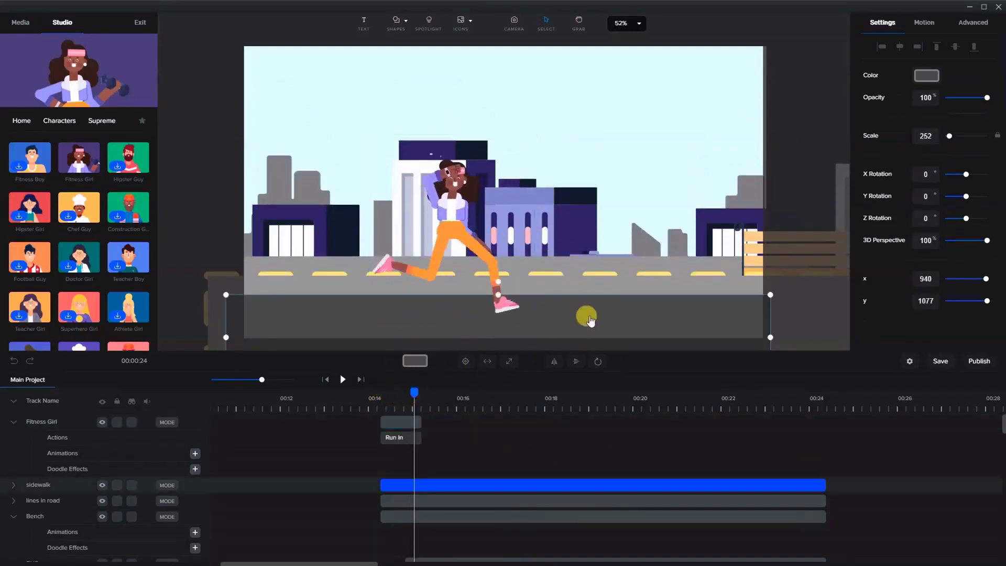
pyautogui.click(14, 402)
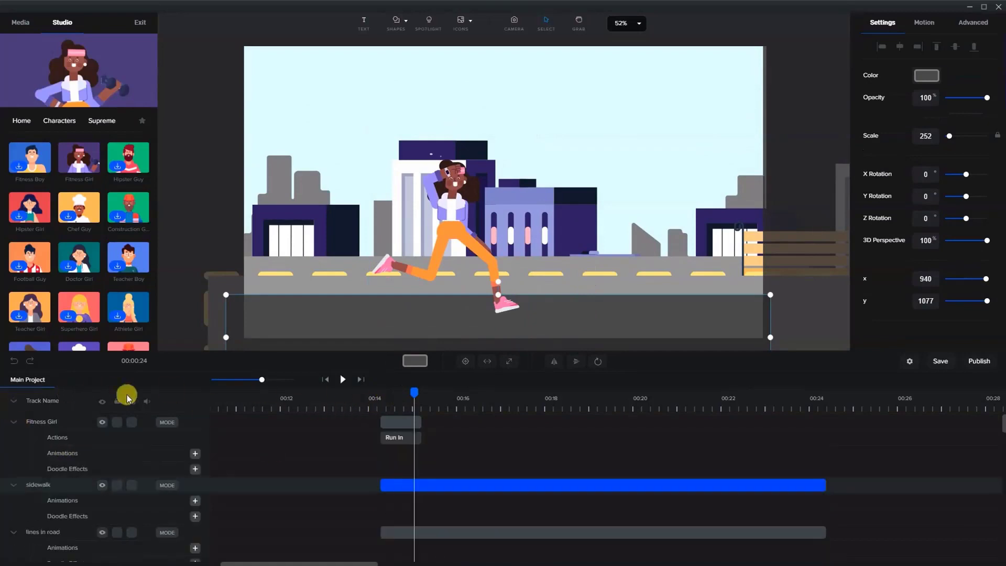
pyautogui.scroll(-2, 434, 452)
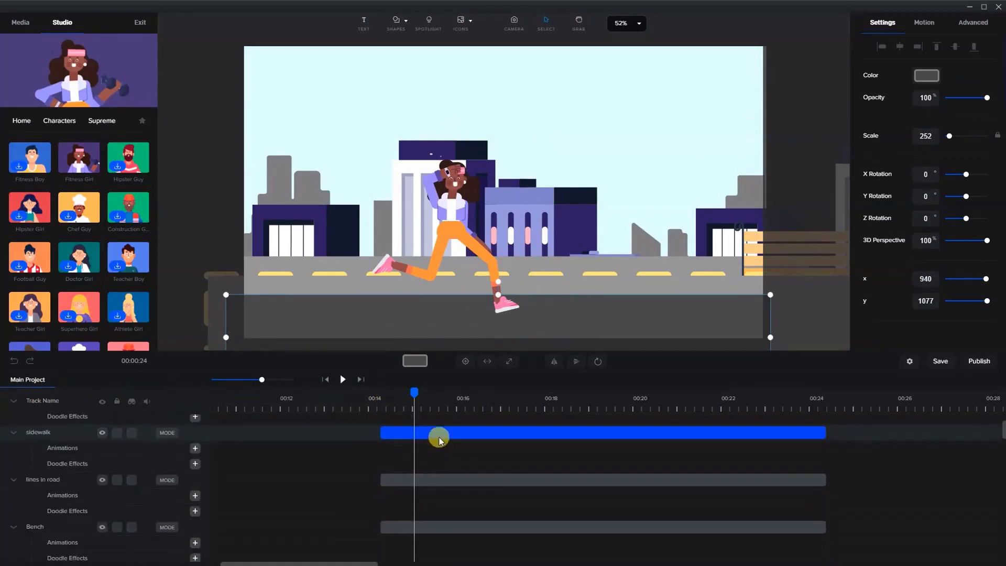
pyautogui.click(533, 219)
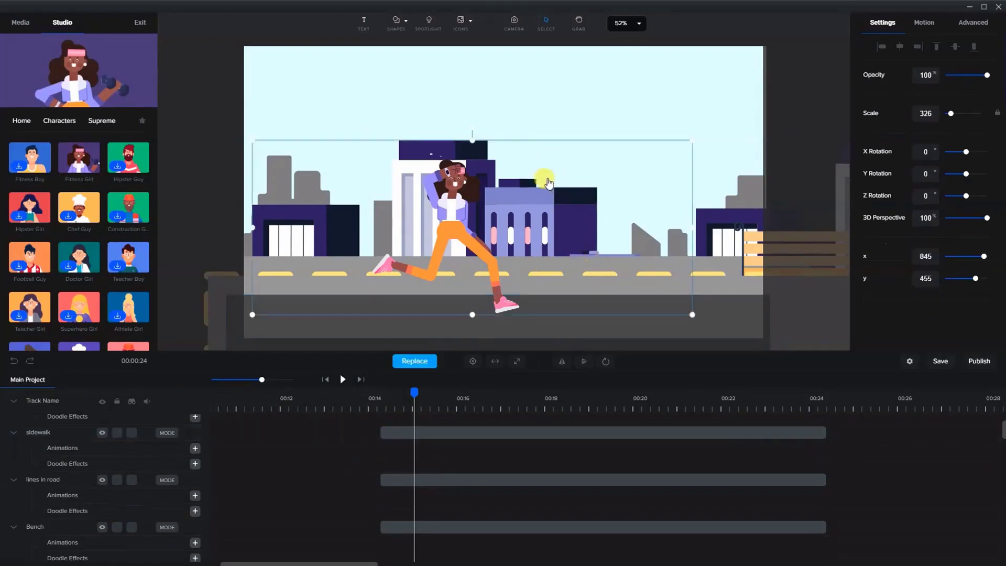
pyautogui.scroll(-5, 433, 435)
pyautogui.click(411, 458)
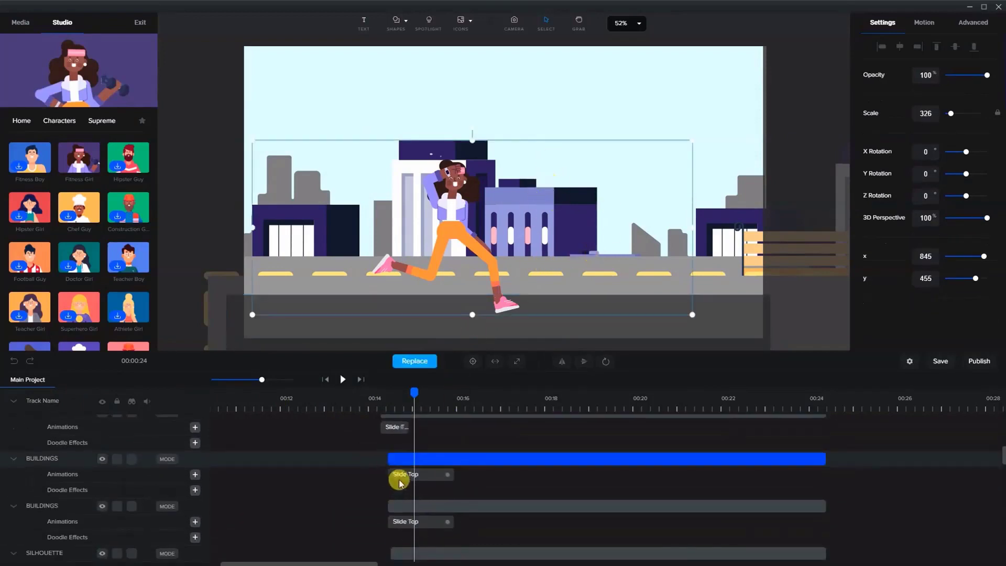
pyautogui.click(412, 479)
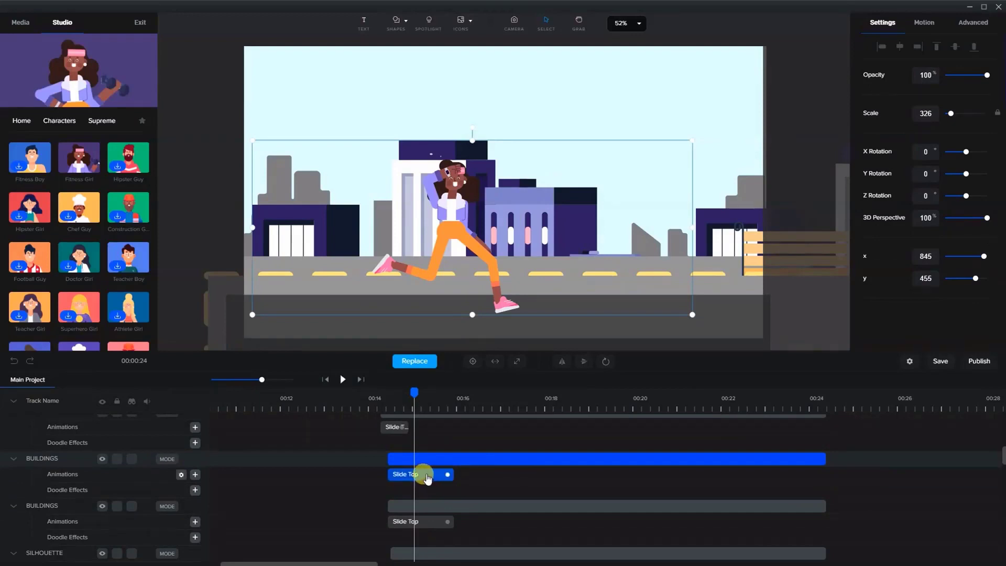
# Paste the Slide Top animation onto the sidewalk and lines in road tracks
pyautogui.scroll(2, 427, 472)
pyautogui.click(404, 335)
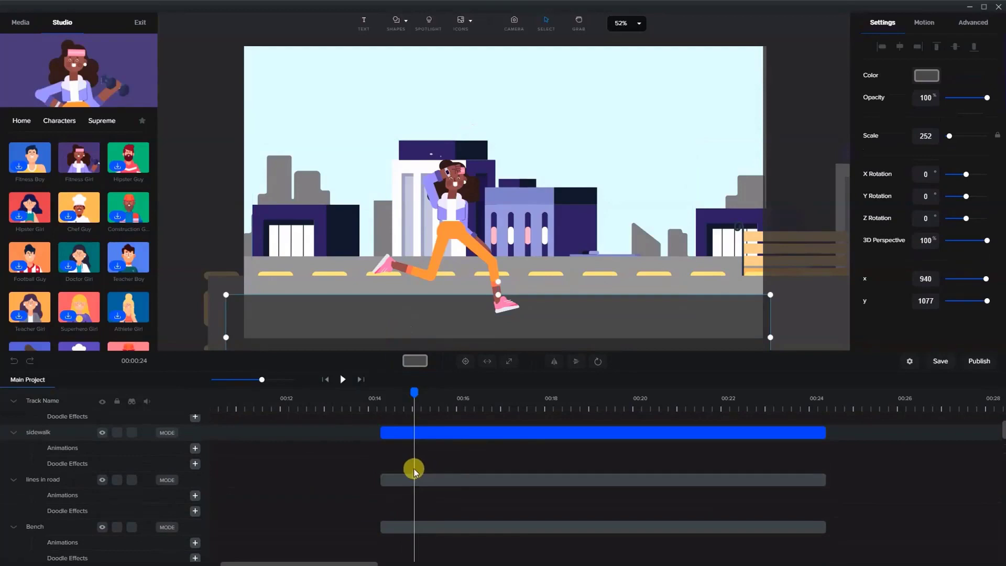
pyautogui.hotkey('ctrl', 'v')
pyautogui.click(314, 279)
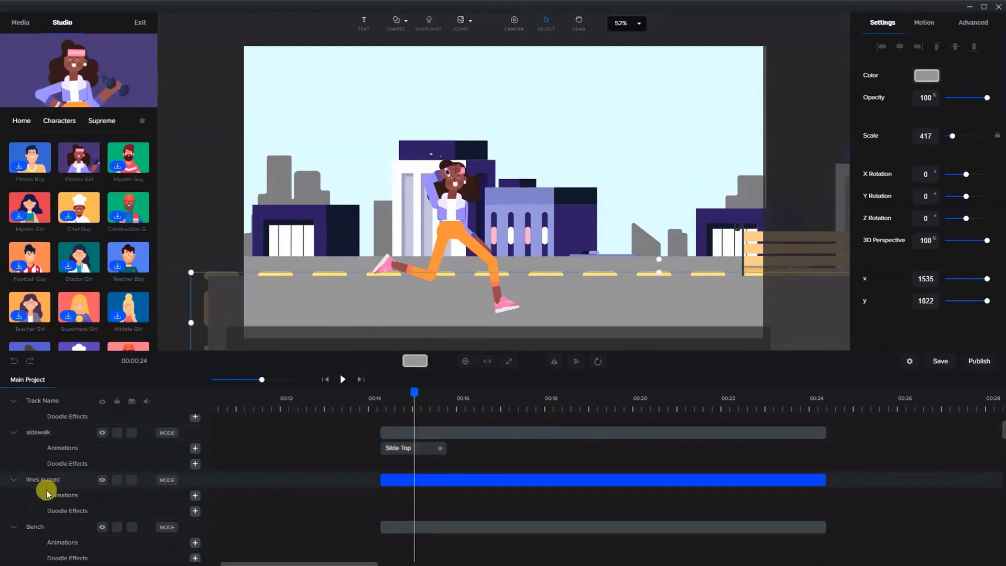
pyautogui.click(412, 475)
pyautogui.hotkey('ctrl', 'v')
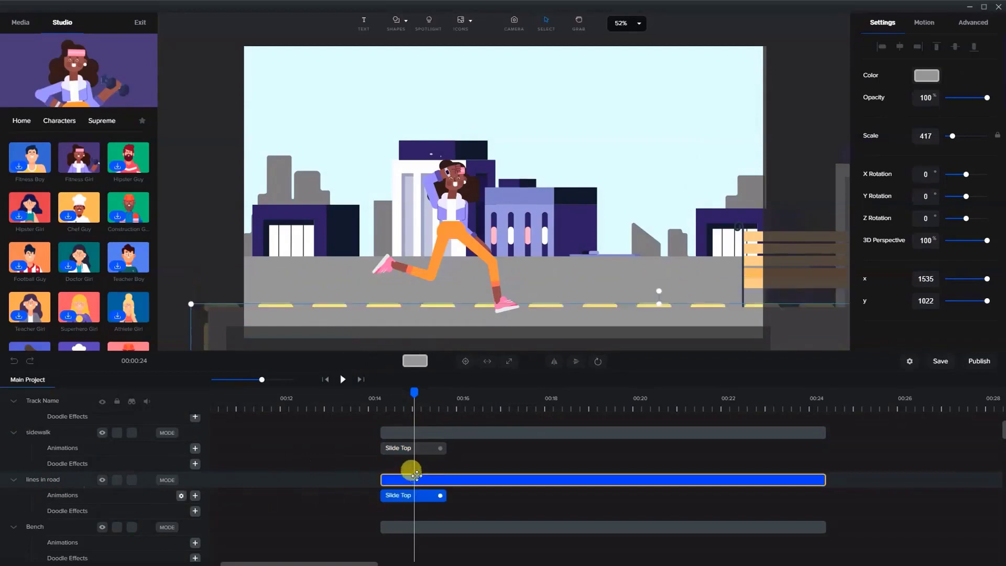
# Give the Fitness Girl the Slide Right entrance animation
pyautogui.moveTo(415, 404)
pyautogui.mouseDown()
pyautogui.moveTo(381, 401)
pyautogui.moveTo(438, 411)
pyautogui.moveTo(391, 400)
pyautogui.moveTo(432, 412)
pyautogui.moveTo(412, 413)
pyautogui.mouseUp()
pyautogui.scroll(1, 425, 455)
pyautogui.click(425, 454)
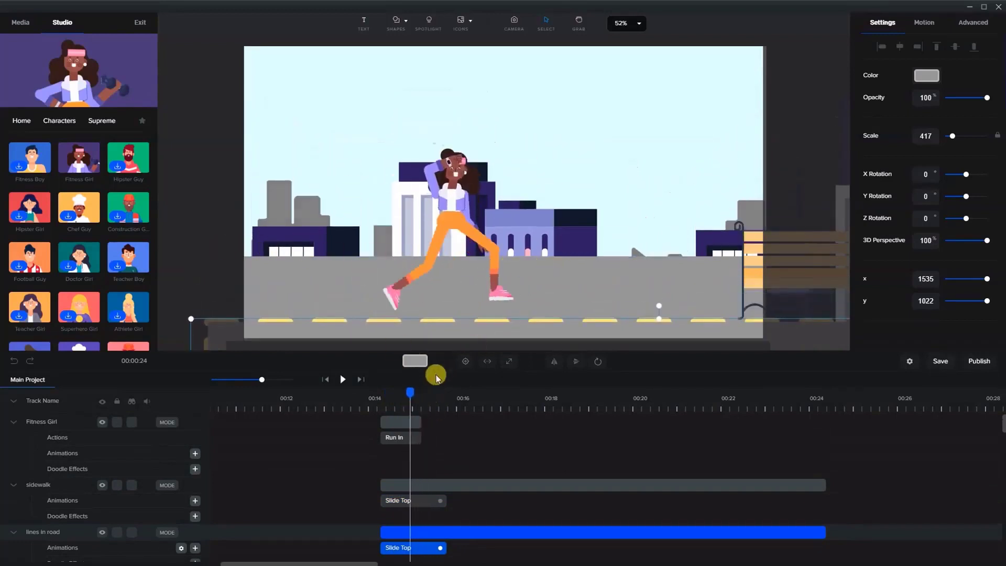
pyautogui.moveTo(411, 389)
pyautogui.mouseDown()
pyautogui.moveTo(400, 395)
pyautogui.moveTo(415, 398)
pyautogui.mouseUp()
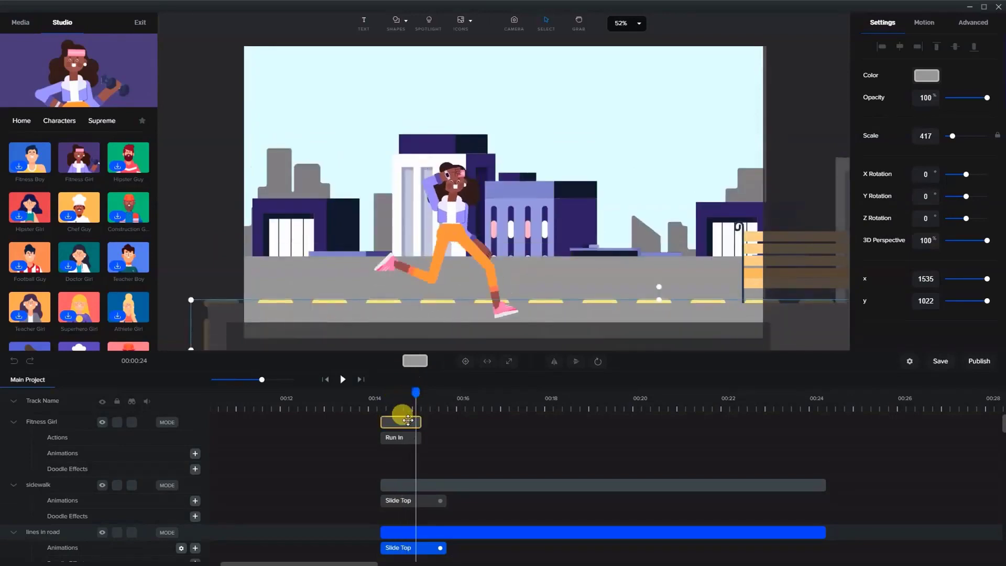
pyautogui.click(407, 420)
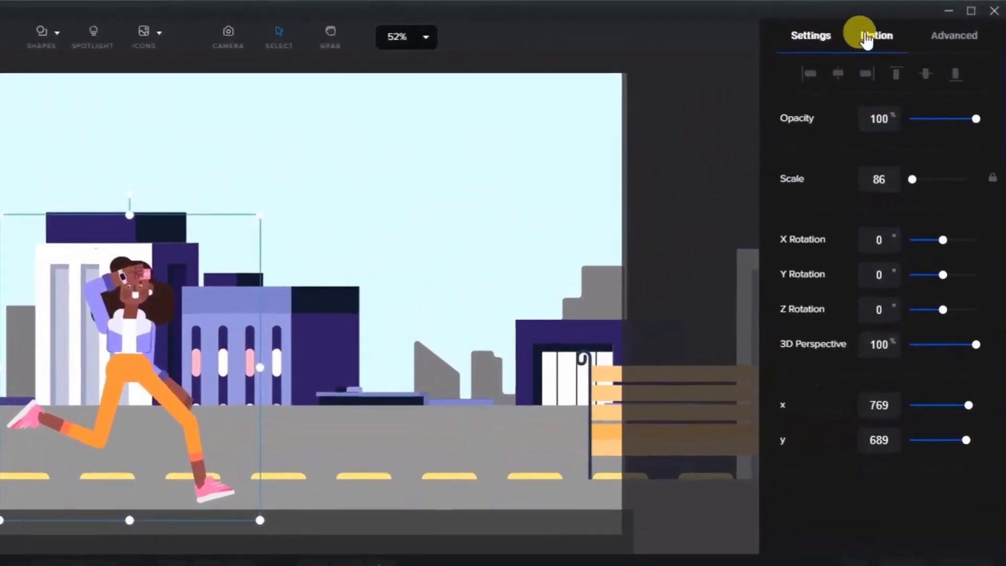
pyautogui.click(886, 33)
pyautogui.click(863, 192)
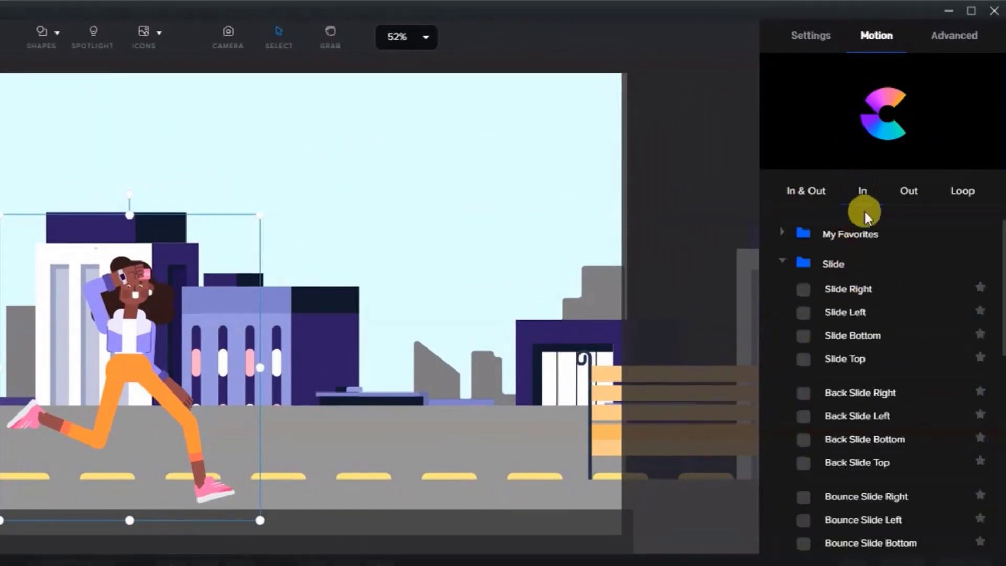
pyautogui.click(833, 288)
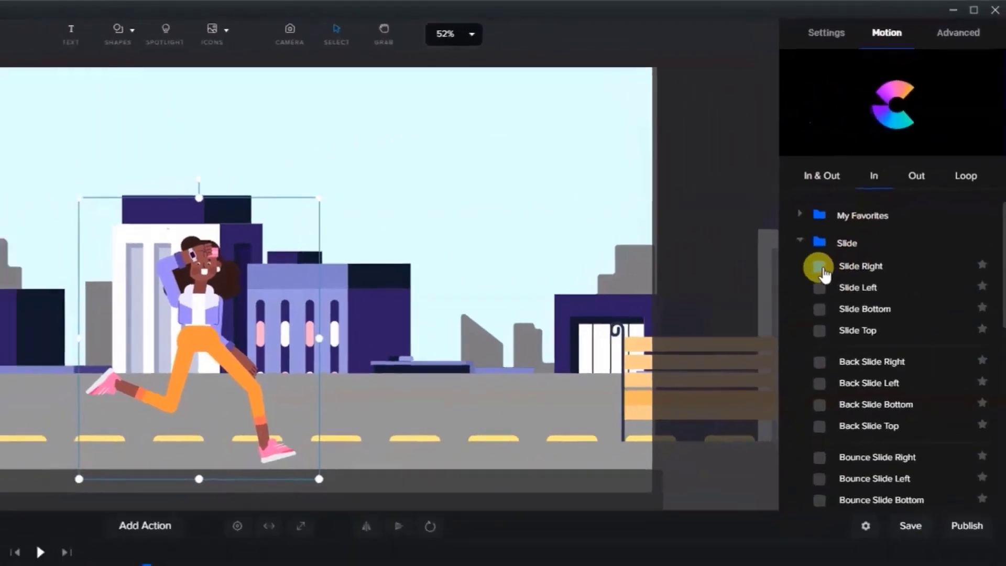
pyautogui.click(819, 267)
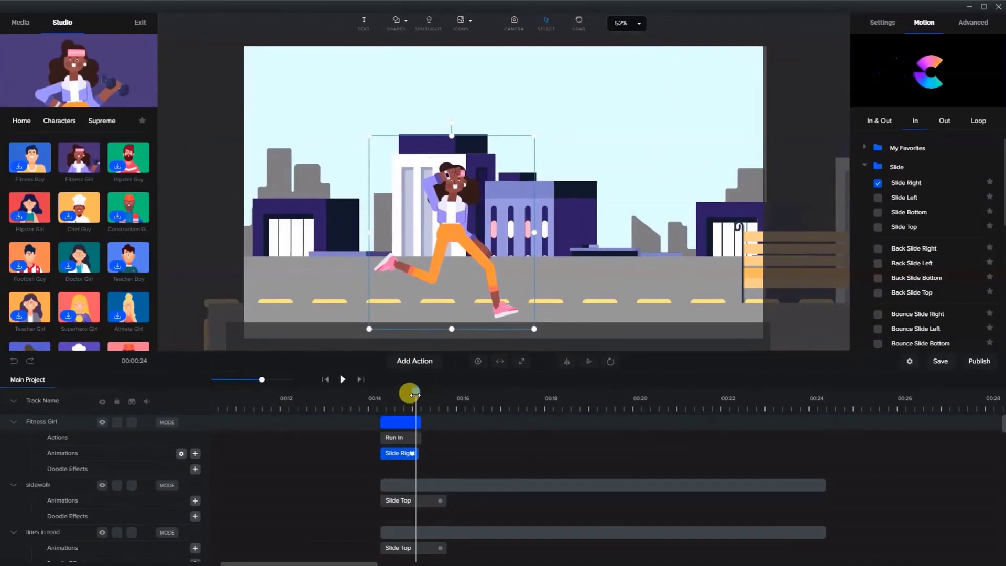
# Shift the Fitness Girl right to the middle of the scene and extend her Slide Right animation to her clip's end
pyautogui.moveTo(414, 394)
pyautogui.mouseDown()
pyautogui.moveTo(371, 395)
pyautogui.moveTo(415, 409)
pyautogui.mouseUp()
pyautogui.click(451, 319)
pyautogui.moveTo(454, 242); pyautogui.dragTo(500, 236)
pyautogui.click(453, 264)
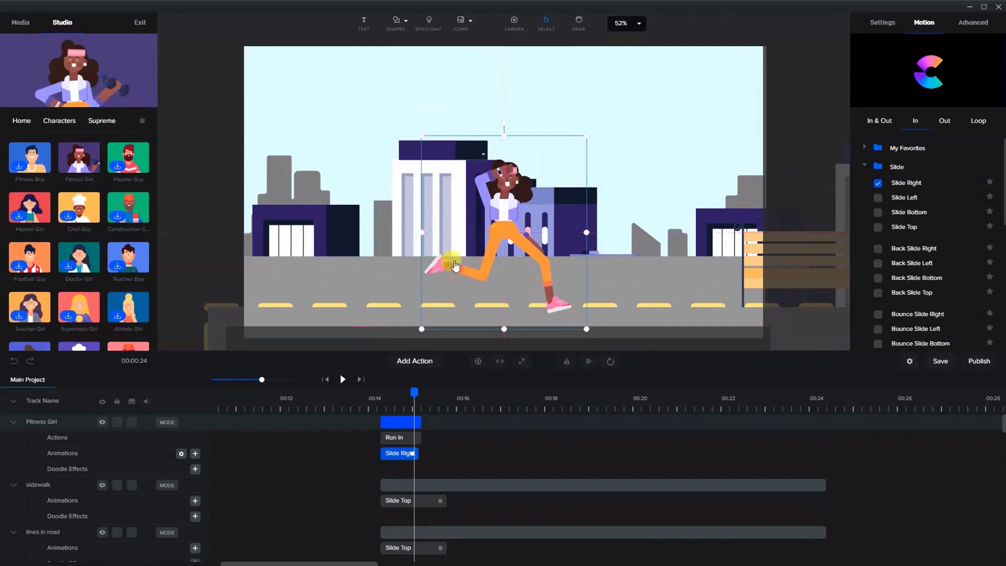
pyautogui.click(422, 458)
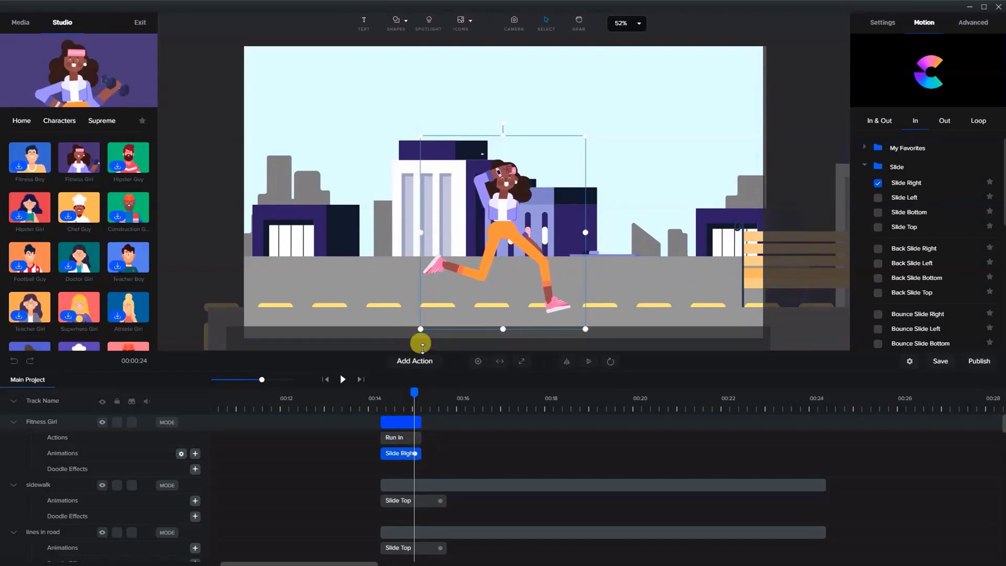
# Inspect the Fitness Girl's Slide Right animation and play back her run-in from about 00:14
pyautogui.moveTo(413, 392)
pyautogui.mouseDown()
pyautogui.moveTo(372, 390)
pyautogui.moveTo(399, 392)
pyautogui.mouseUp()
pyautogui.click(408, 453)
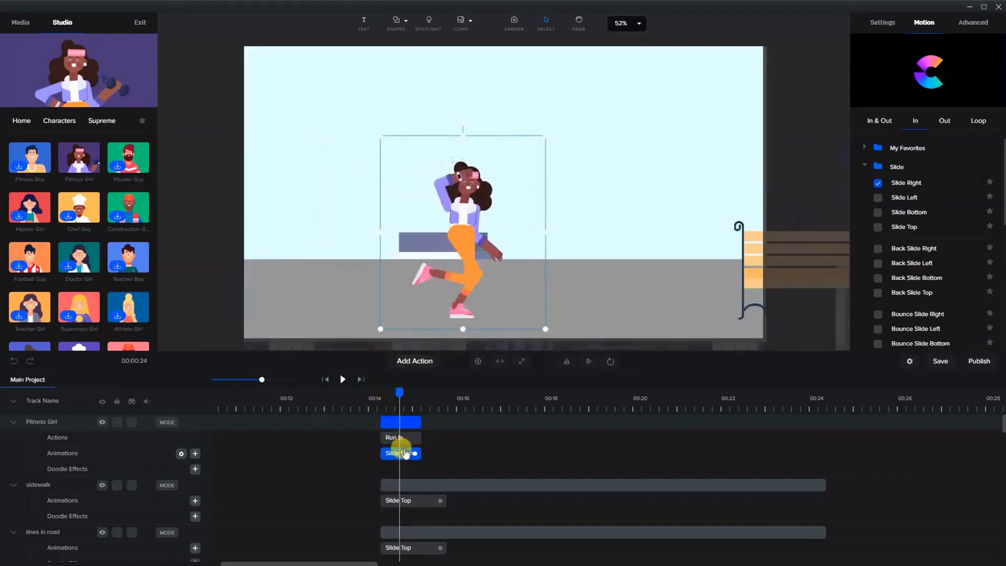
pyautogui.rightClick(405, 454)
pyautogui.click(426, 463)
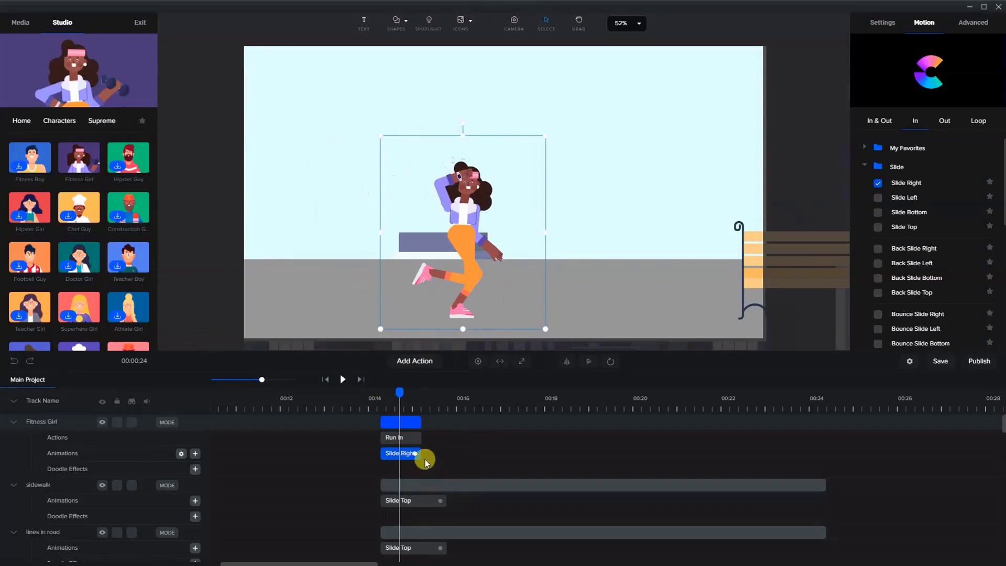
pyautogui.moveTo(403, 408); pyautogui.dragTo(376, 392)
pyautogui.click(346, 380)
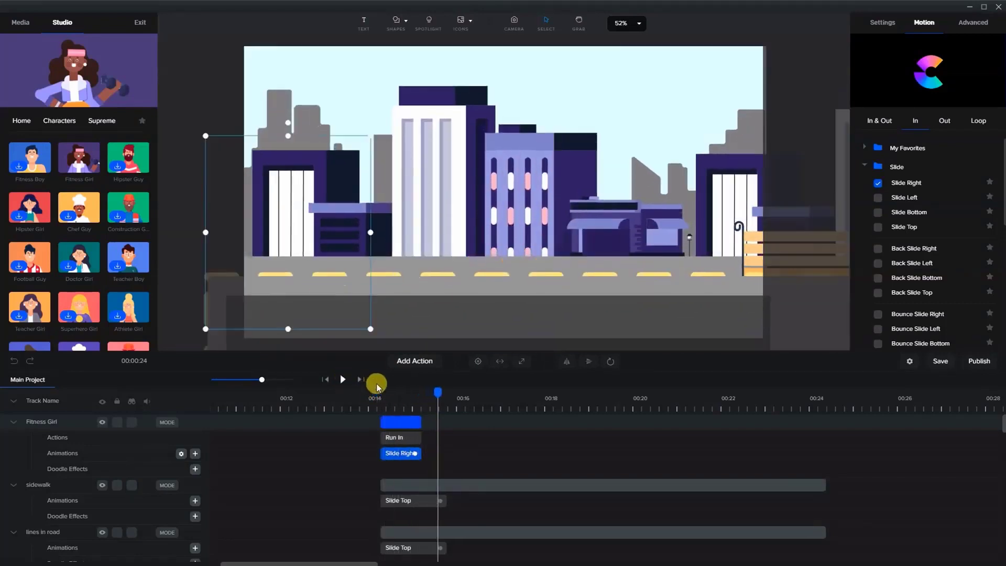
# Shorten the Slide Top animations of the sidewalk and lines in road to end at about 00:15
pyautogui.moveTo(428, 394)
pyautogui.mouseDown()
pyautogui.moveTo(437, 394)
pyautogui.moveTo(400, 398)
pyautogui.moveTo(424, 401)
pyautogui.moveTo(409, 404)
pyautogui.moveTo(417, 406)
pyautogui.mouseUp()
pyautogui.click(440, 500)
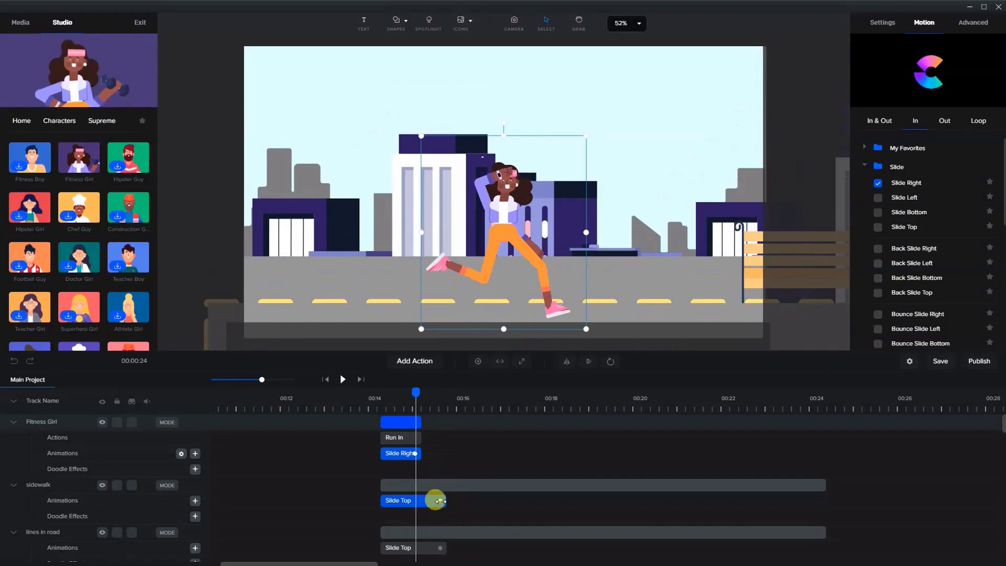
pyautogui.click(438, 547)
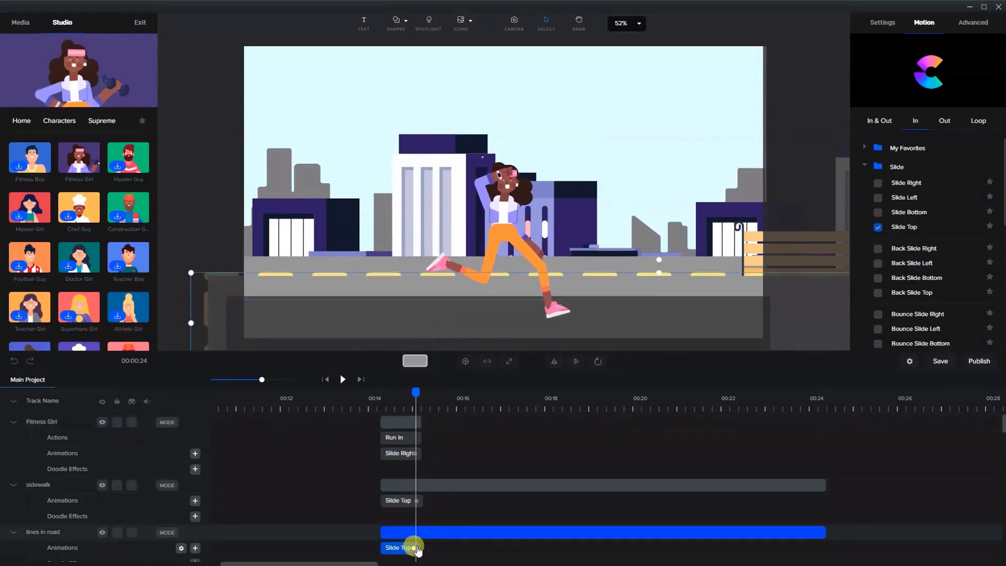
# Shorten the Slide Top animations of both BUILDINGS tracks and the SILHOUETTE track to end at about 00:15
pyautogui.scroll(-5, 419, 524)
pyautogui.click(403, 493)
pyautogui.click(396, 532)
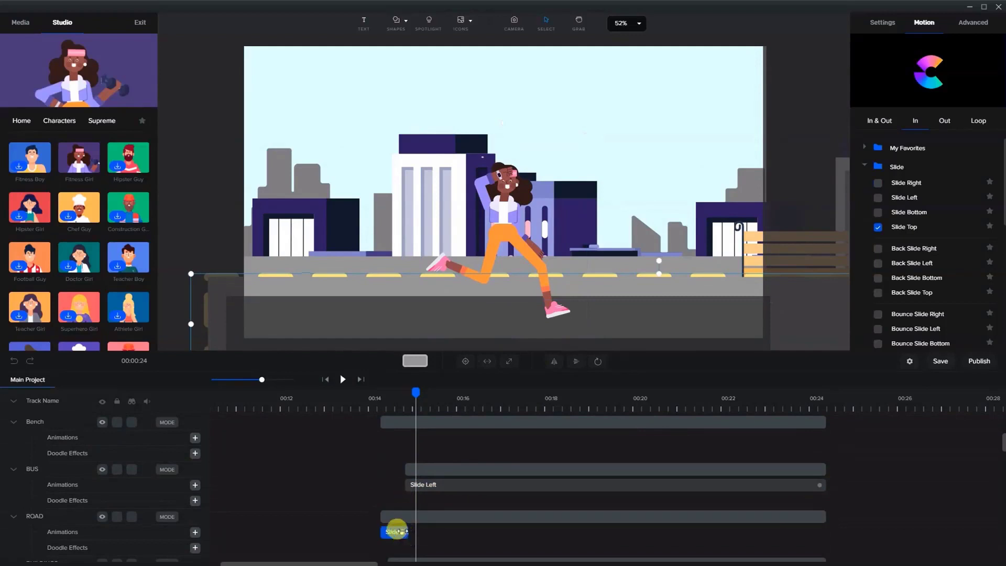
pyautogui.click(416, 516)
pyautogui.scroll(-3, 416, 510)
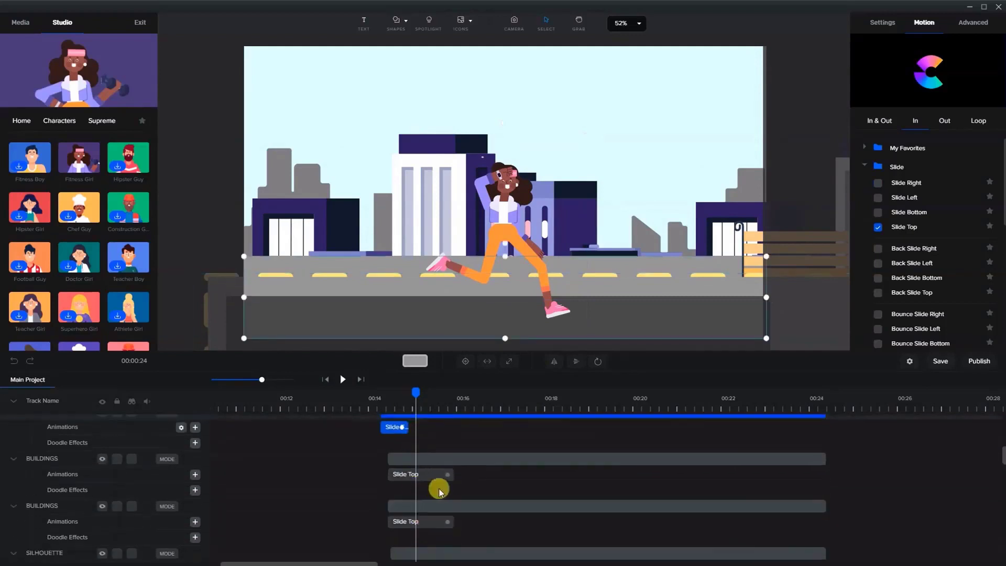
pyautogui.click(450, 477)
pyautogui.moveTo(435, 475); pyautogui.dragTo(418, 474)
pyautogui.click(447, 525)
pyautogui.moveTo(440, 521); pyautogui.dragTo(418, 520)
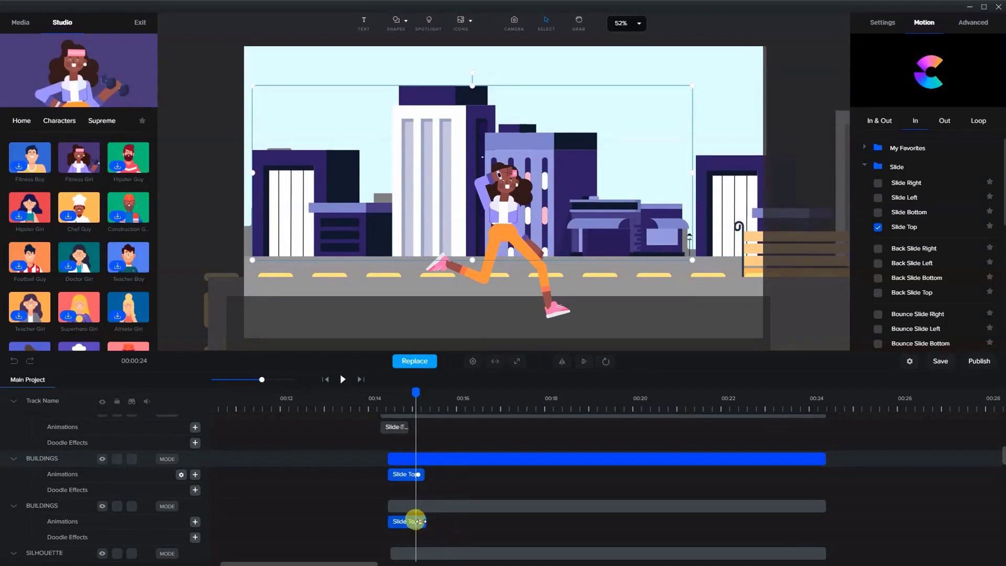
pyautogui.scroll(-2, 417, 511)
pyautogui.moveTo(445, 472); pyautogui.dragTo(416, 471)
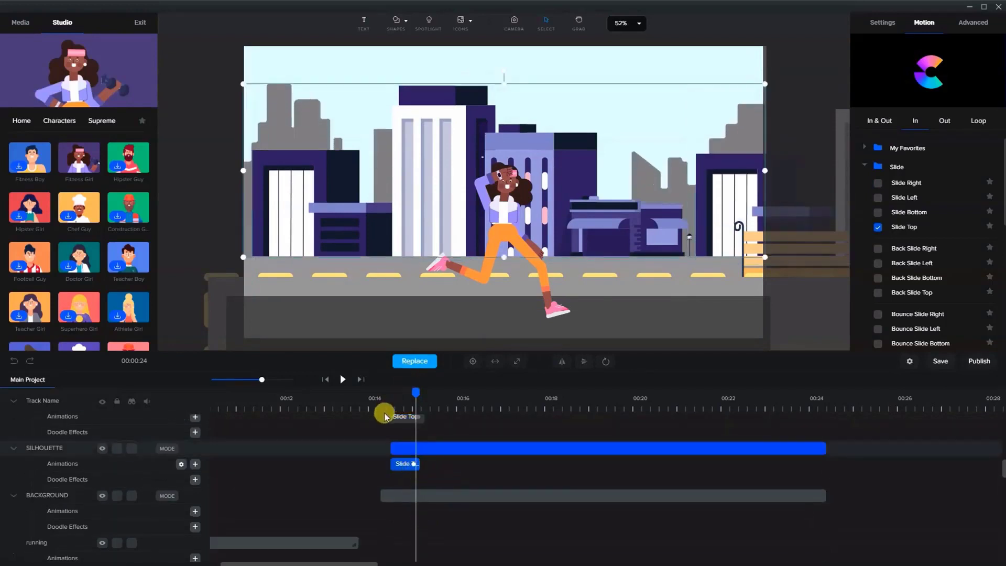
# Play the shortened entrance animations from about 00:14 and check the frame just before 00:15
pyautogui.scroll(4, 413, 416)
pyautogui.click(375, 398)
pyautogui.click(342, 379)
pyautogui.click(342, 379)
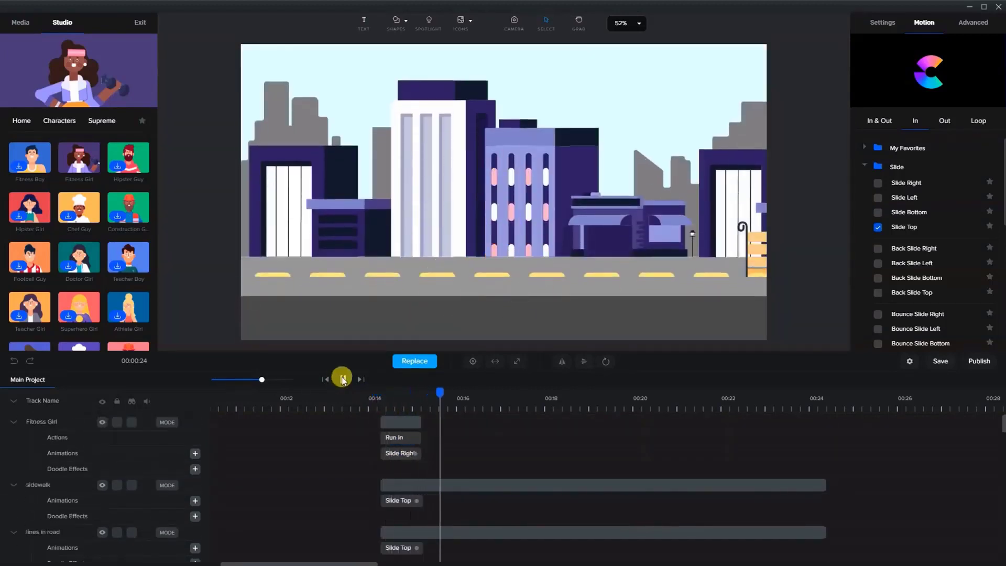
pyautogui.moveTo(439, 392); pyautogui.dragTo(410, 392)
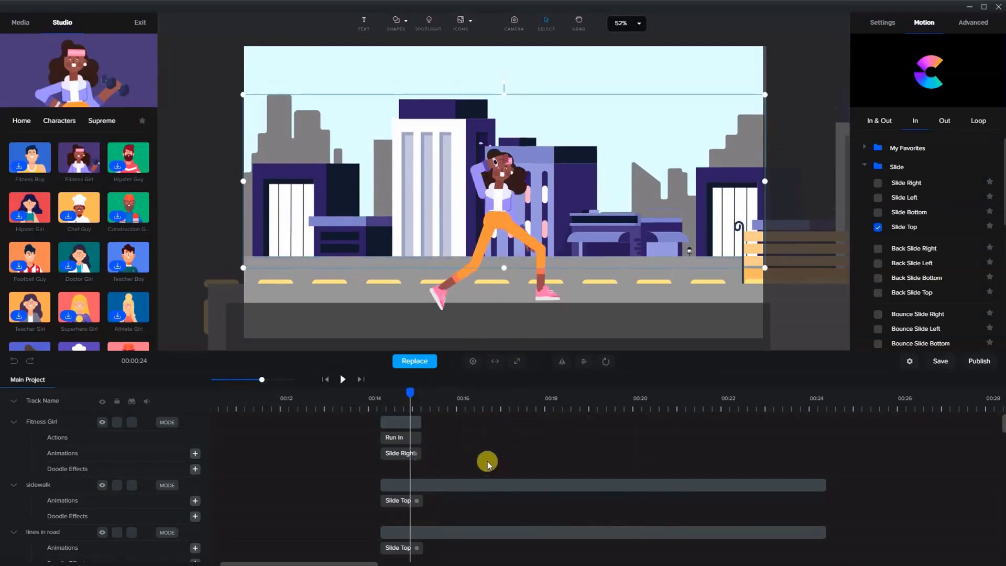
# Duplicate the Fitness Girl, place the copy's clip directly after the original and select the copy's Slide Right animation
pyautogui.click(394, 421)
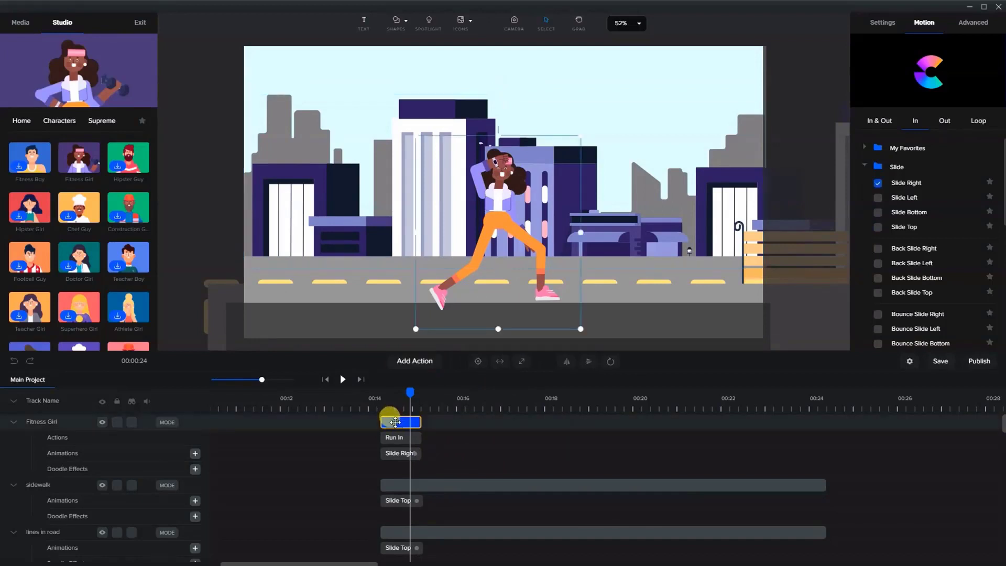
pyautogui.rightClick(396, 421)
pyautogui.click(415, 436)
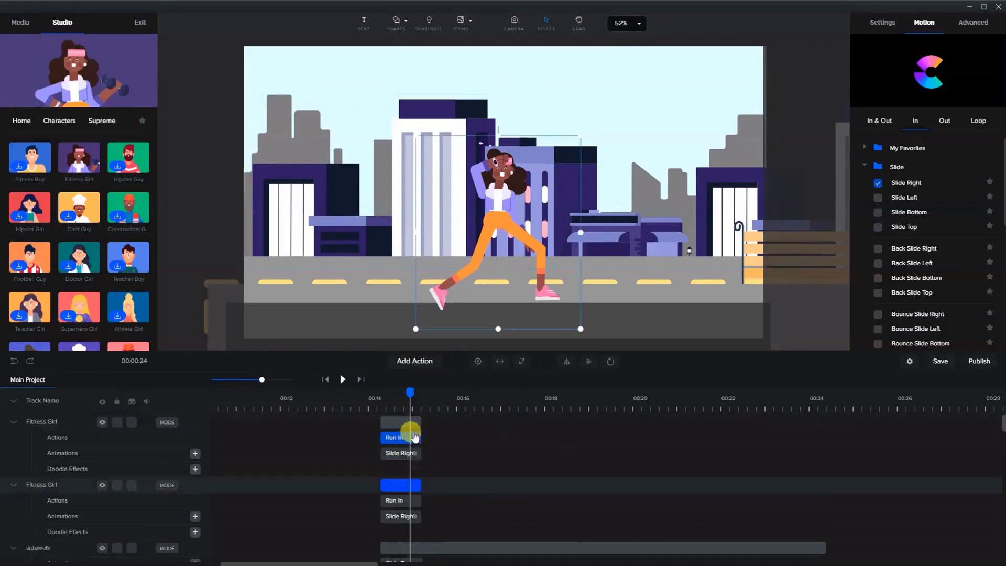
pyautogui.moveTo(401, 422); pyautogui.dragTo(442, 421)
pyautogui.click(447, 454)
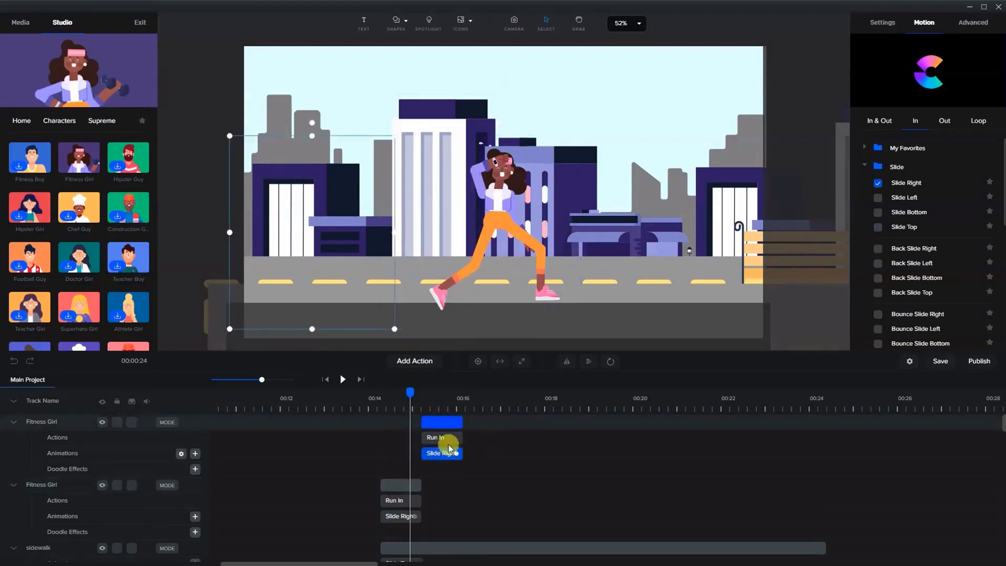
# Remove the Slide Right animation from the Fitness Girl copy, then line up three further duplicates end to end up to about 00:19
pyautogui.moveTo(409, 393); pyautogui.dragTo(564, 419)
pyautogui.click(433, 422)
pyautogui.rightClick(440, 426)
pyautogui.click(461, 428)
pyautogui.rightClick(494, 425)
pyautogui.click(511, 447)
pyautogui.rightClick(521, 422)
pyautogui.click(539, 440)
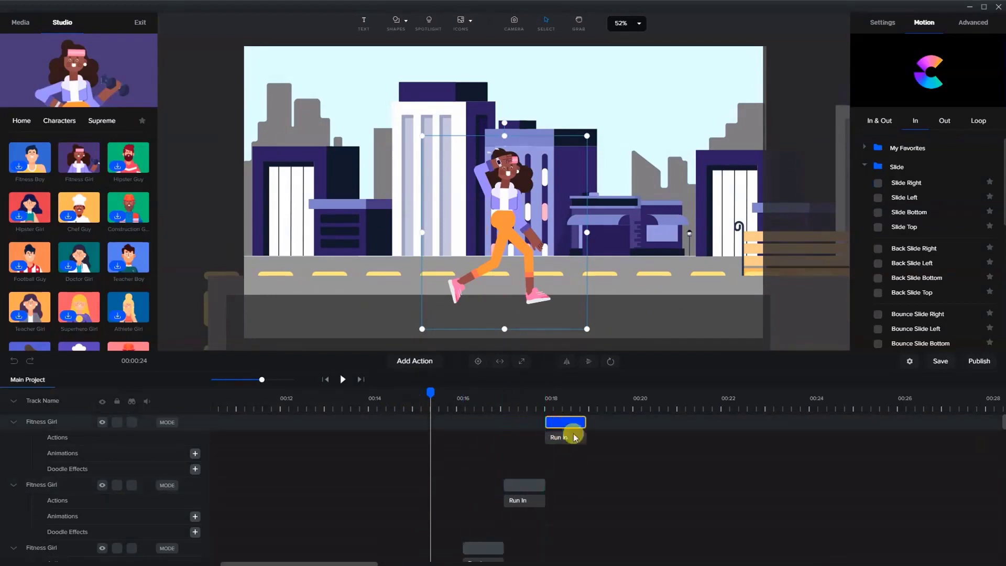
pyautogui.scroll(-5, 587, 471)
pyautogui.scroll(5, 624, 496)
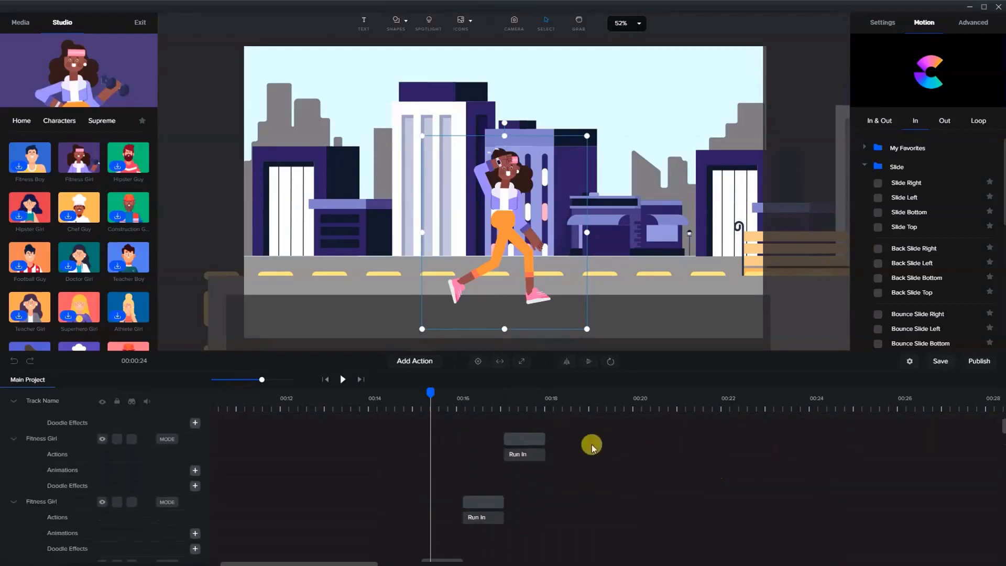
# Add four more Fitness Girl duplicates, each starting where the previous clip ends, extending the run to about 00:22.5
pyautogui.click(579, 420)
pyautogui.rightClick(580, 420)
pyautogui.click(592, 438)
pyautogui.moveTo(580, 419); pyautogui.dragTo(727, 424)
pyautogui.rightClick(607, 422)
pyautogui.click(621, 439)
pyautogui.rightClick(648, 422)
pyautogui.click(662, 439)
pyautogui.rightClick(702, 421)
pyautogui.click(717, 439)
# Add two final Fitness Girl duplicates in sequence and trim the last one to the scene's end at about 00:24
pyautogui.scroll(-10, 760, 474)
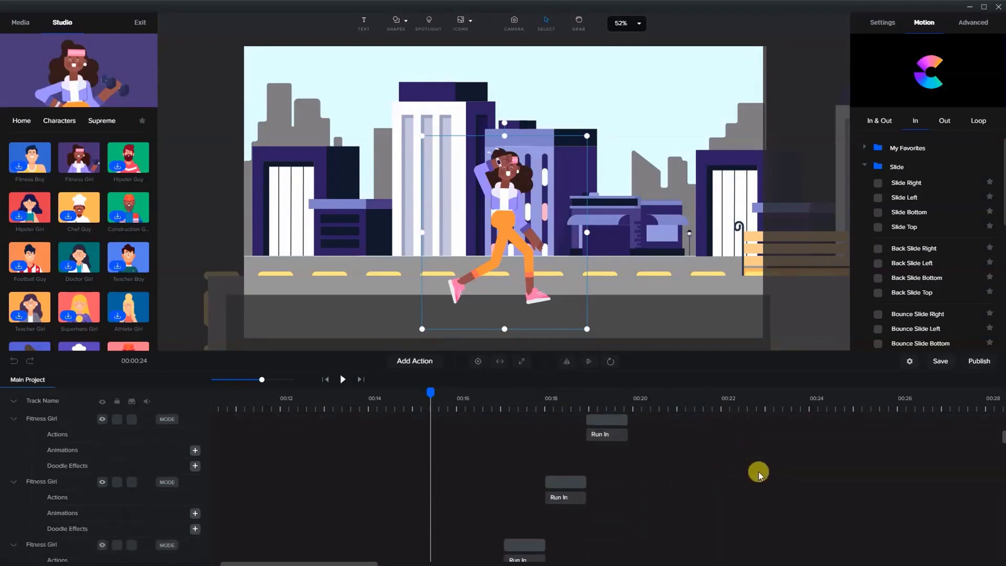
pyautogui.click(824, 404)
pyautogui.scroll(5, 791, 447)
pyautogui.scroll(5, 785, 448)
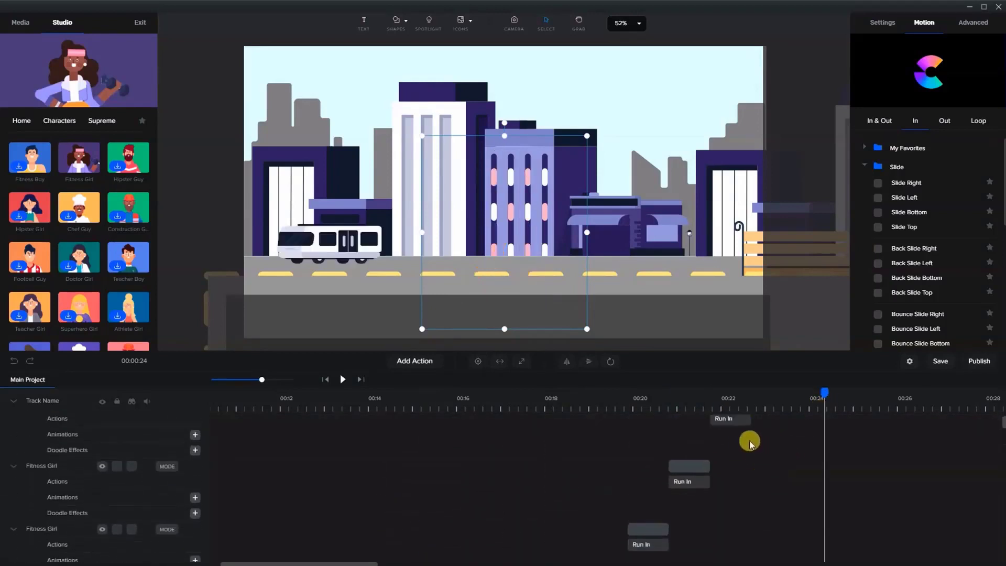
pyautogui.rightClick(740, 422)
pyautogui.click(748, 428)
pyautogui.moveTo(715, 422); pyautogui.dragTo(809, 426)
pyautogui.rightClick(758, 424)
pyautogui.click(769, 429)
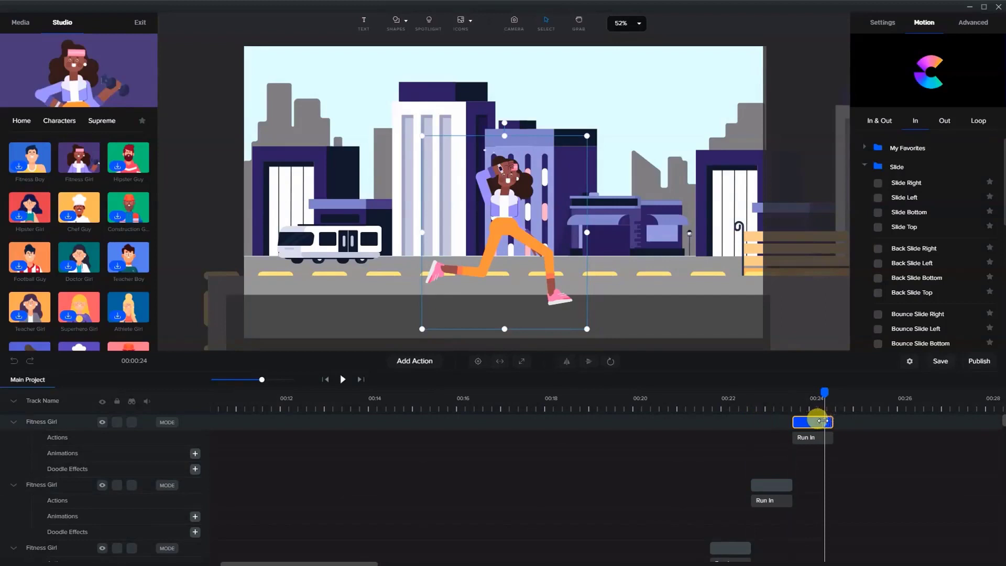
pyautogui.scroll(-5, 744, 471)
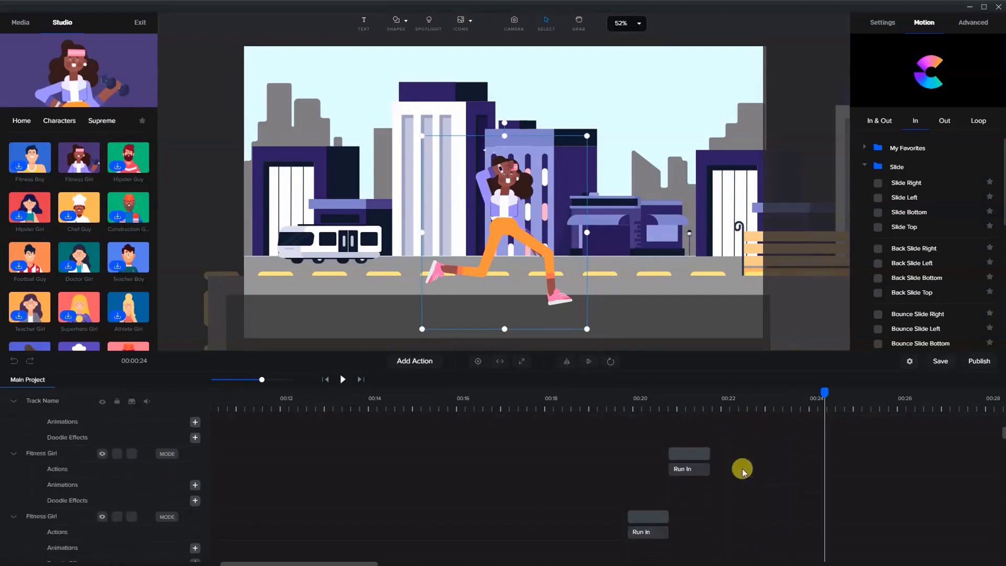
pyautogui.scroll(2, 738, 478)
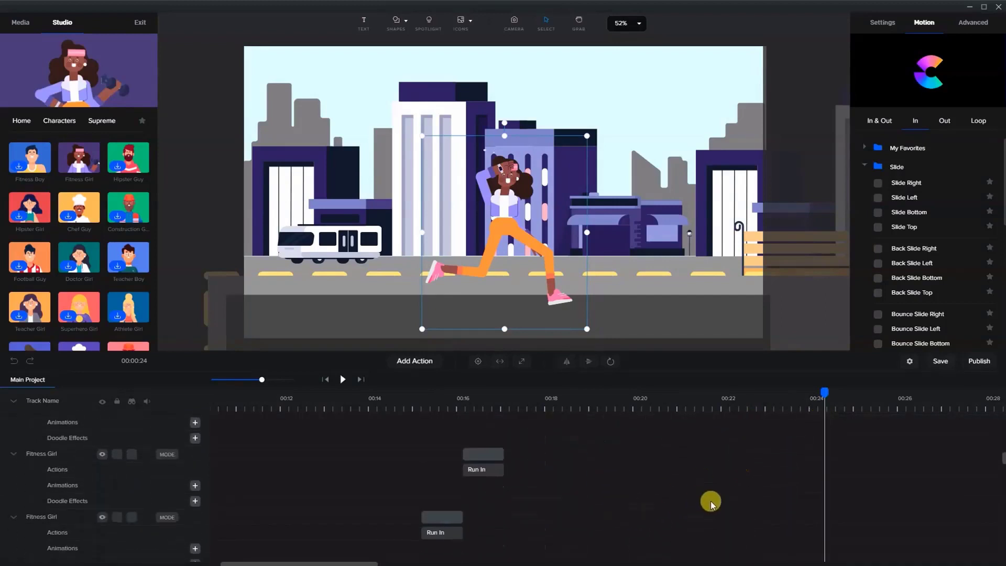
pyautogui.scroll(4, 743, 506)
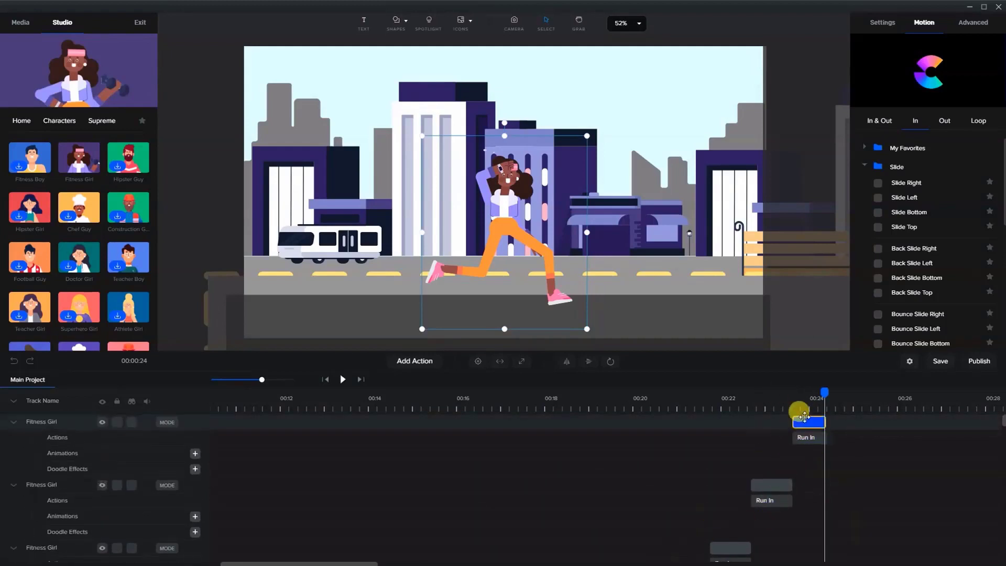
# Select all the Fitness Girl clips, group them and name the group "girl running"
pyautogui.scroll(-3, 557, 474)
pyautogui.scroll(-5, 552, 474)
pyautogui.click(397, 420)
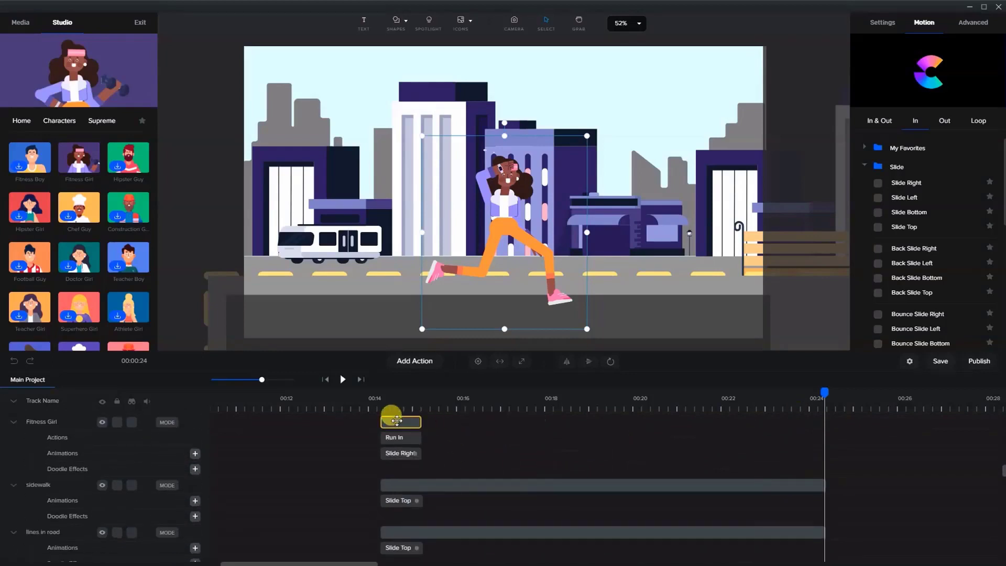
pyautogui.moveTo(405, 421); pyautogui.dragTo(806, 421)
pyautogui.moveTo(685, 495); pyautogui.dragTo(467, 502)
pyautogui.scroll(-1, 466, 503)
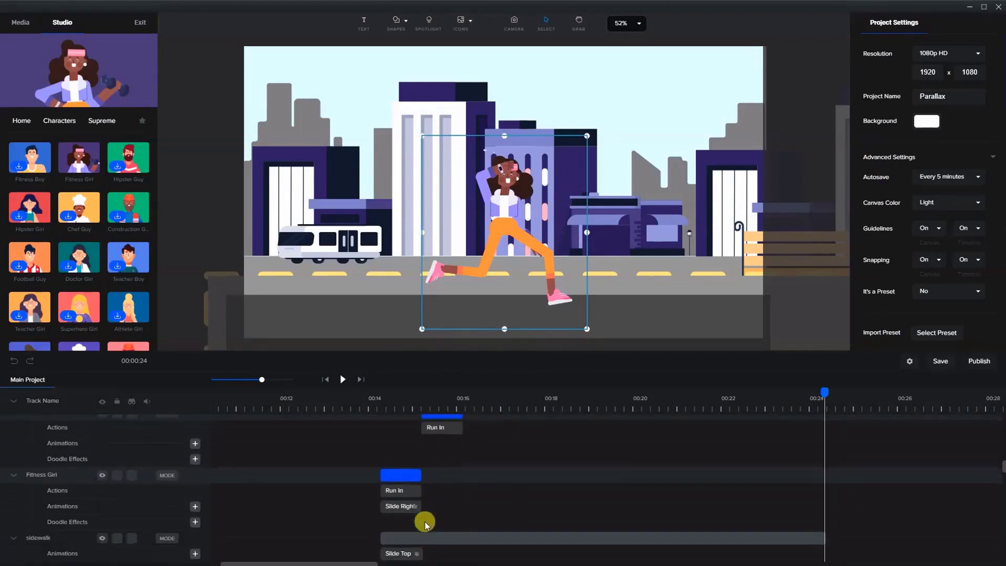
pyautogui.rightClick(407, 475)
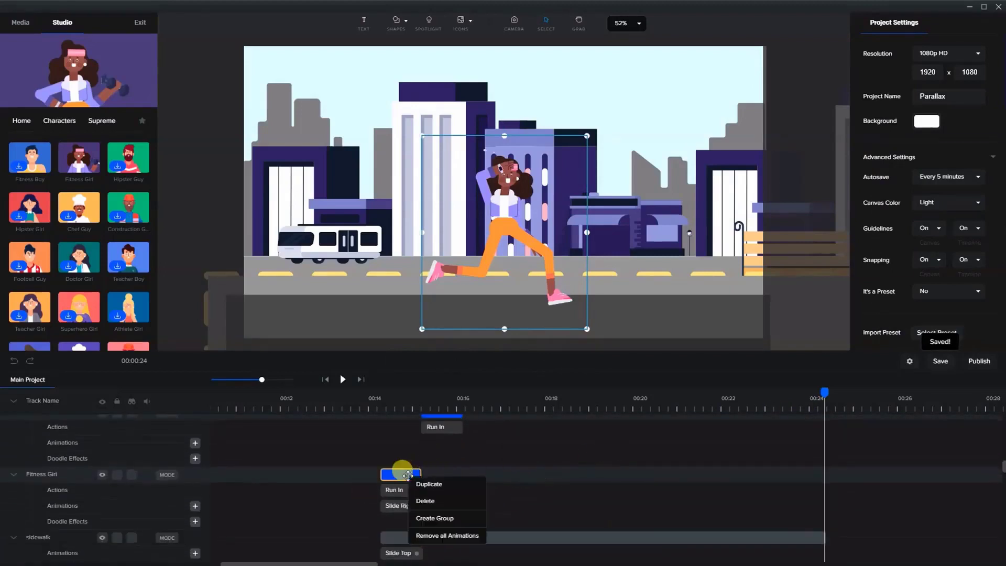
pyautogui.click(431, 519)
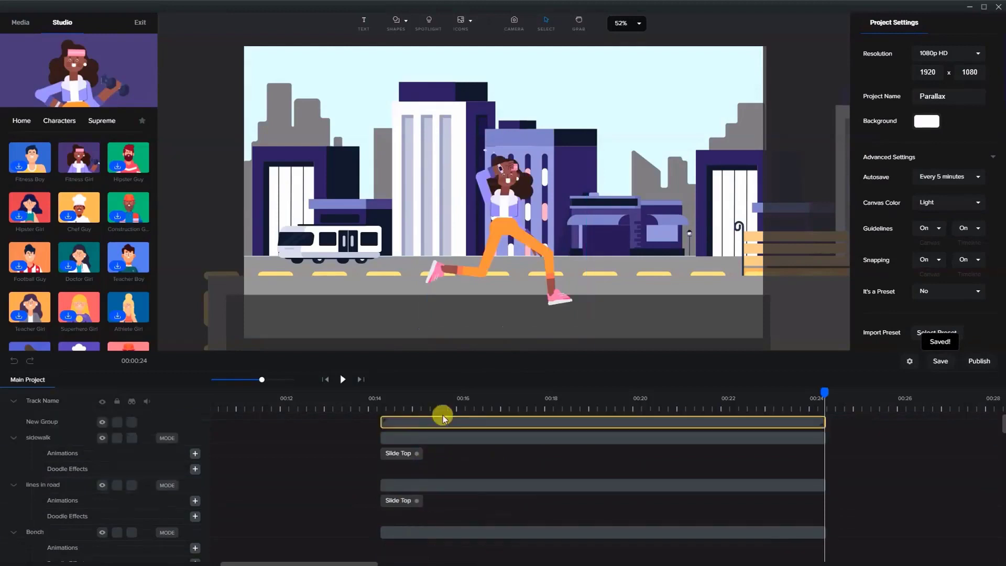
pyautogui.click(49, 423)
pyautogui.doubleClick(48, 421)
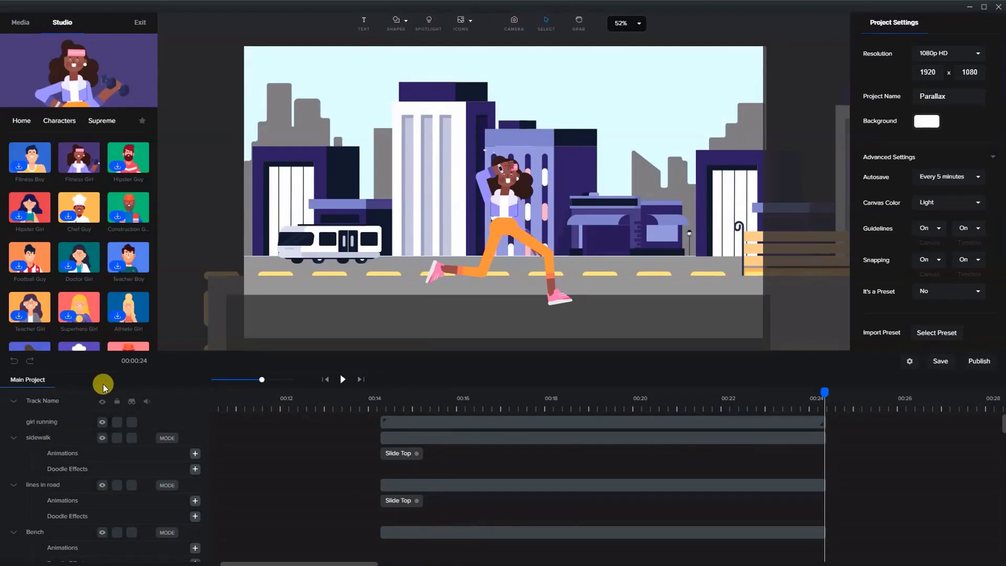
# Scrub the scene from about 00:14 to 00:16 and return to about 00:15 to check the grouped run
pyautogui.click(381, 399)
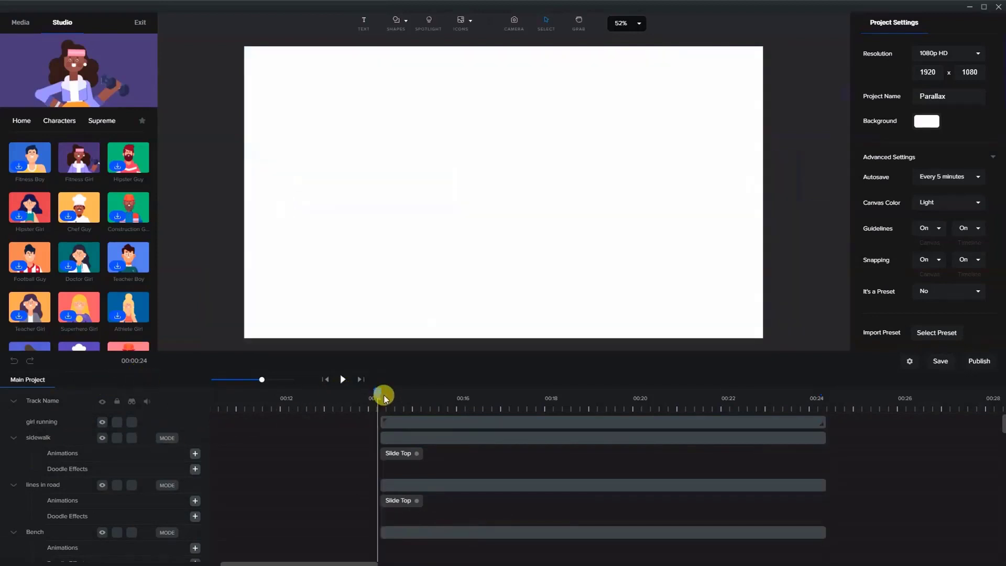
pyautogui.moveTo(377, 393); pyautogui.dragTo(462, 393)
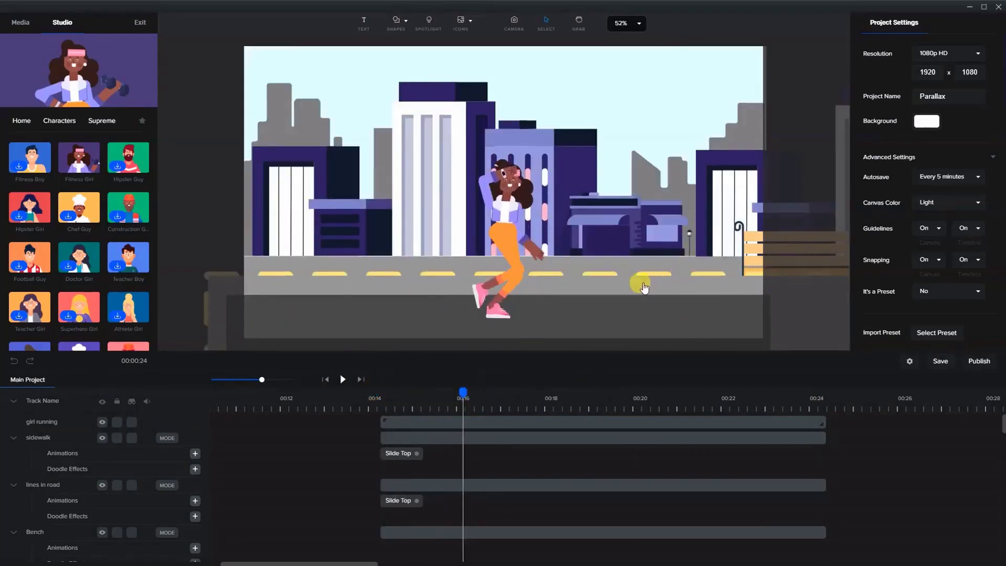
pyautogui.moveTo(458, 391); pyautogui.dragTo(425, 415)
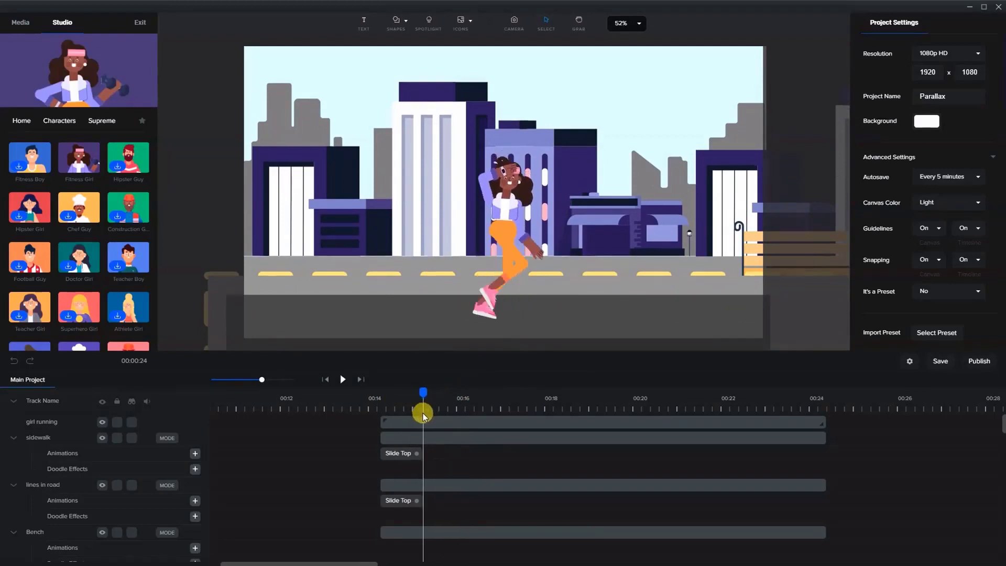
# Select the BUILDINGS layer at the centre of the scene and nudge it to x 835
pyautogui.click(752, 111)
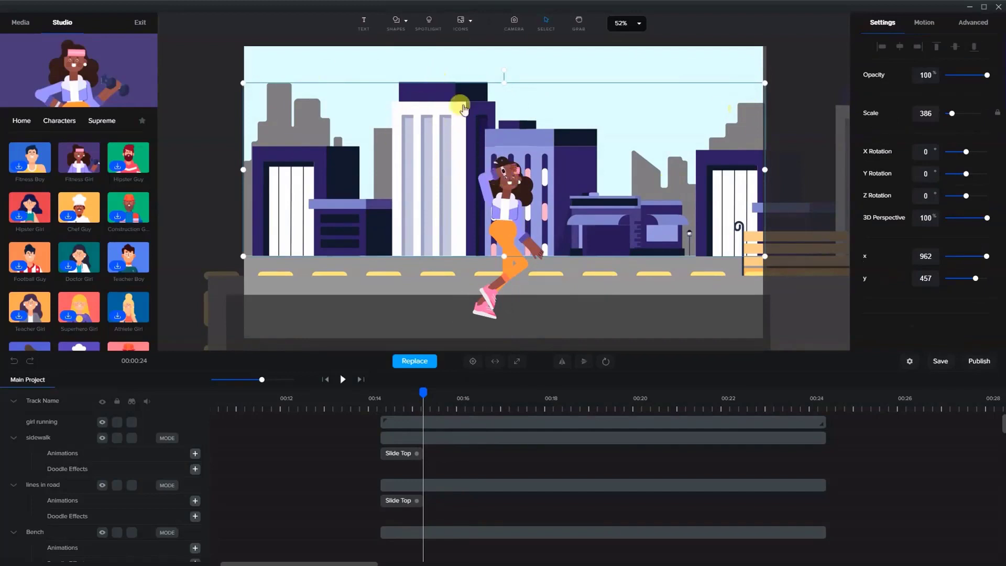
pyautogui.click(758, 50)
pyautogui.click(456, 119)
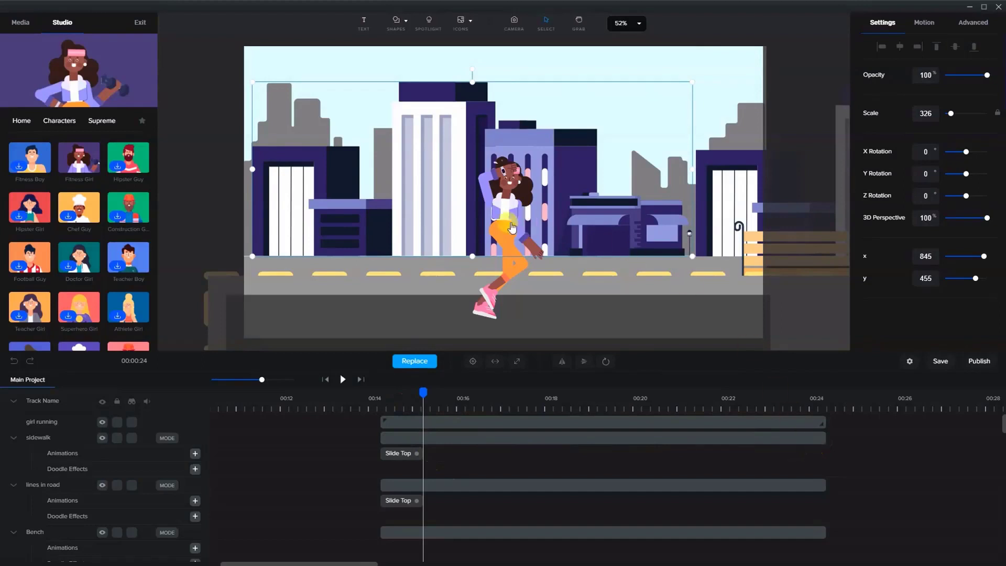
pyautogui.scroll(-3, 431, 503)
pyautogui.click(432, 516)
pyautogui.click(441, 517)
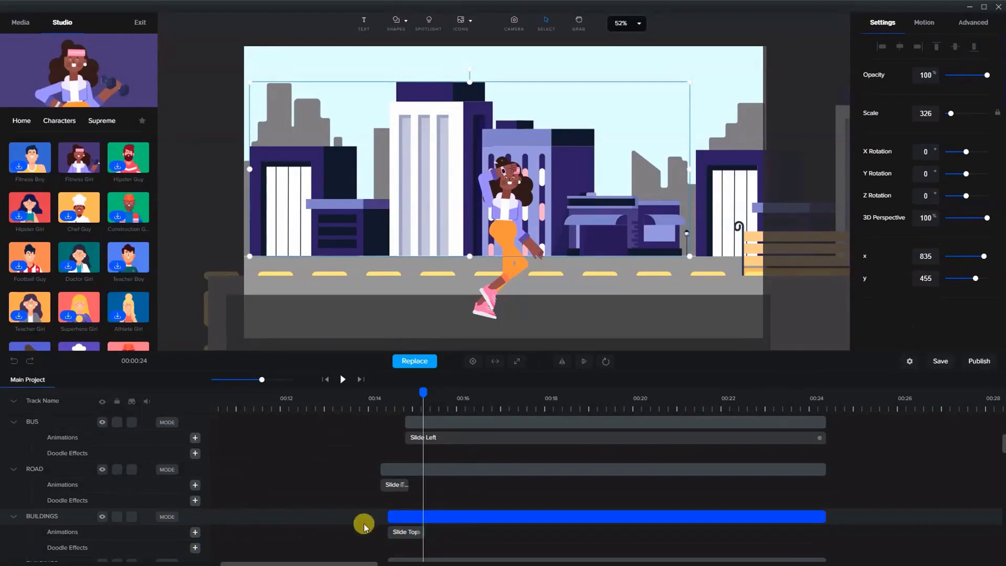
# Add a custom animation to the central BUILDINGS layer just after its Slide Top, with Position enabled and Linear easing
pyautogui.scroll(-1, 406, 499)
pyautogui.moveTo(423, 391); pyautogui.dragTo(427, 390)
pyautogui.click(194, 480)
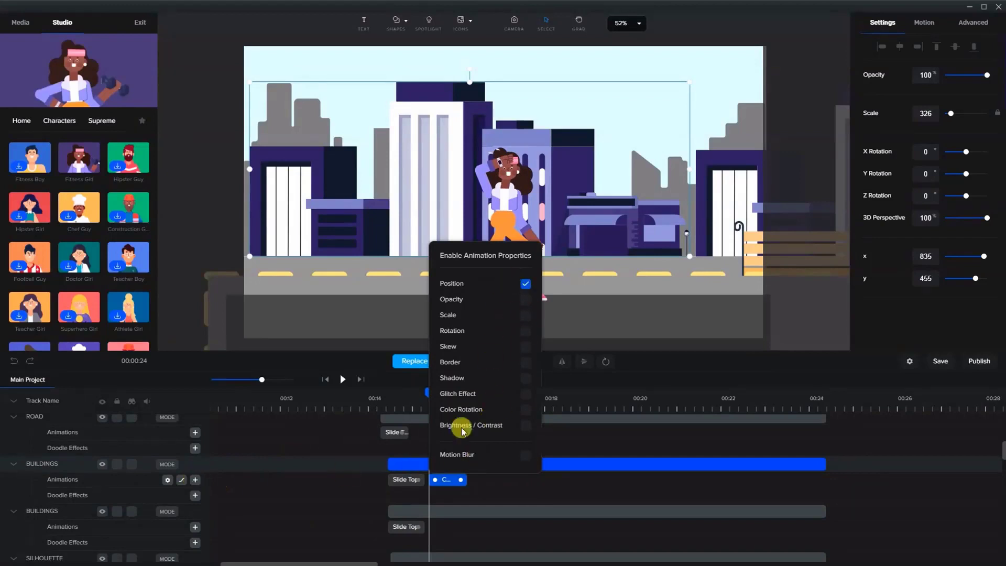
pyautogui.rightClick(445, 481)
pyautogui.click(459, 399)
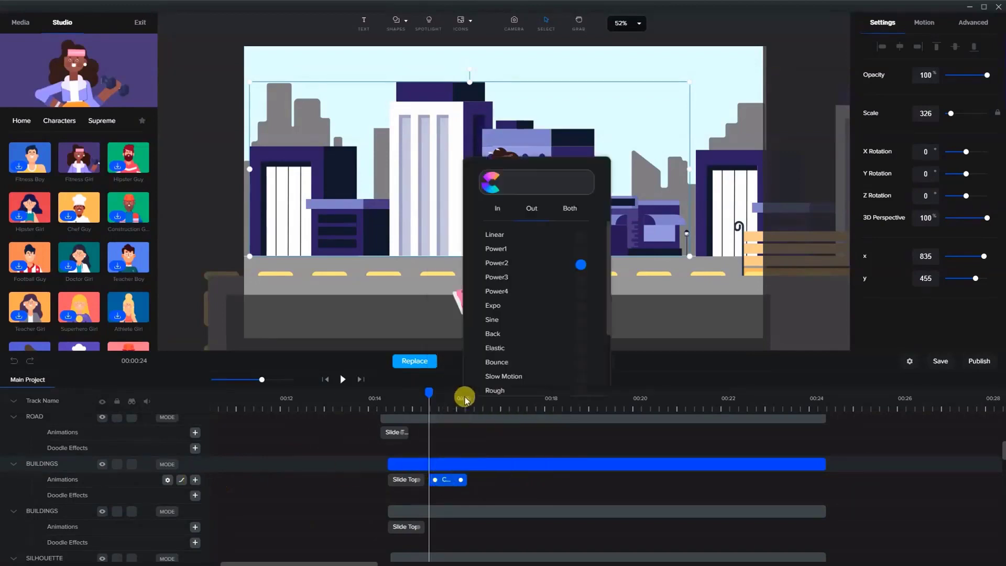
pyautogui.click(579, 234)
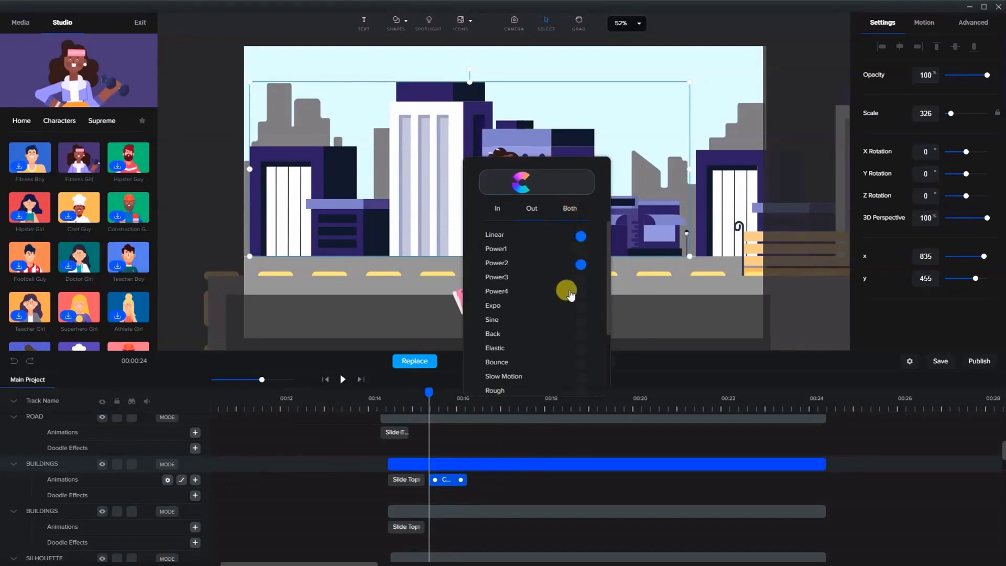
pyautogui.click(454, 477)
# Set the central BUILDINGS layer's animated end position to x -465 and stretch its custom animation to about 00:24
pyautogui.moveTo(429, 392); pyautogui.dragTo(486, 384)
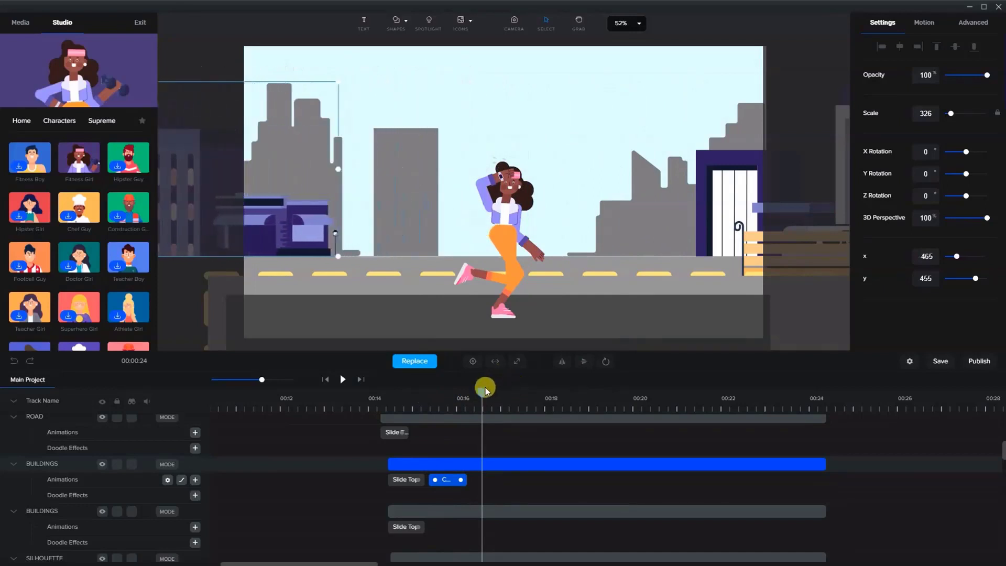
pyautogui.moveTo(481, 388); pyautogui.dragTo(459, 394)
pyautogui.click(446, 481)
pyautogui.moveTo(446, 483); pyautogui.dragTo(821, 489)
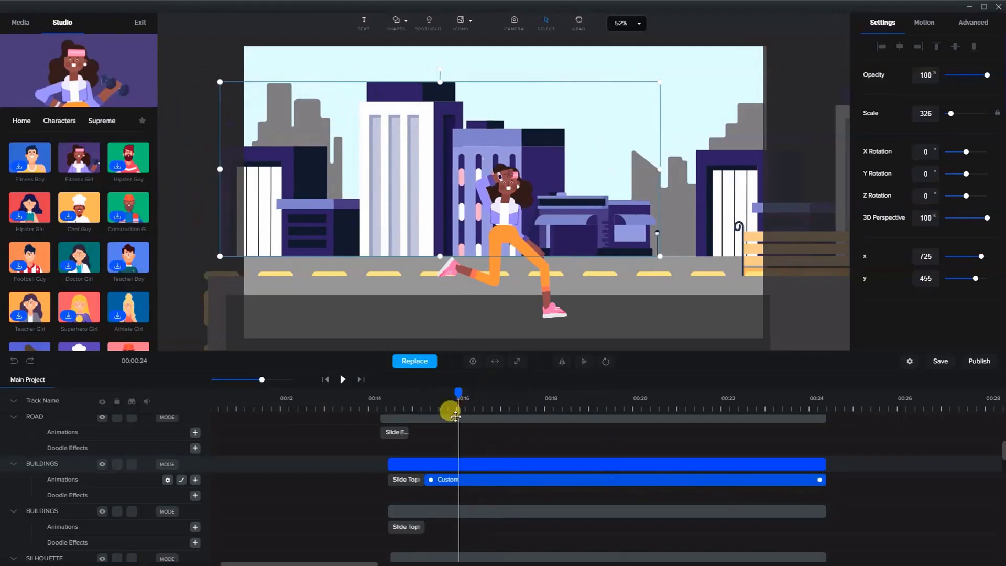
# Add a custom animation at about 00:16 to the second BUILDINGS layer, enable Position and open its easing options
pyautogui.click(724, 205)
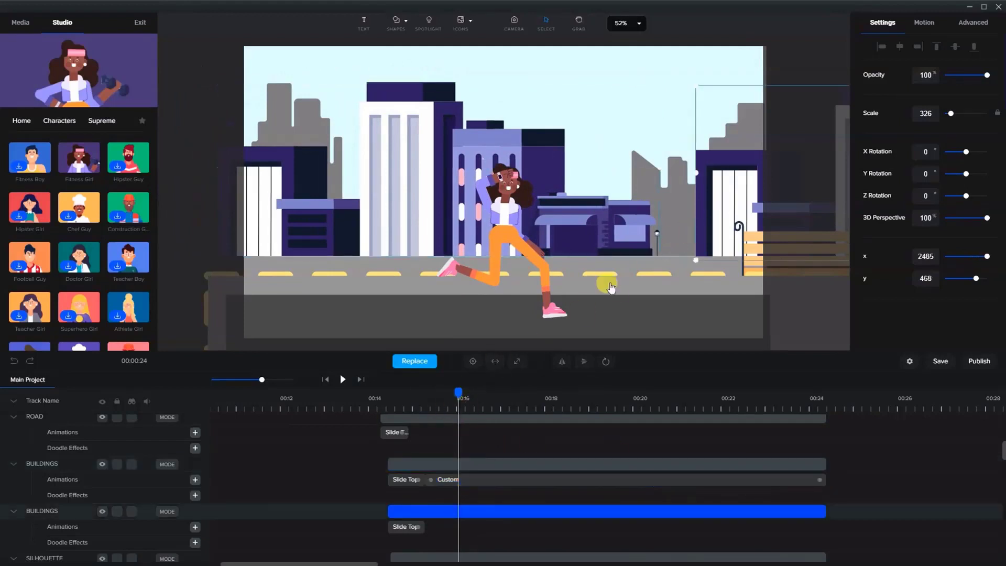
pyautogui.click(195, 527)
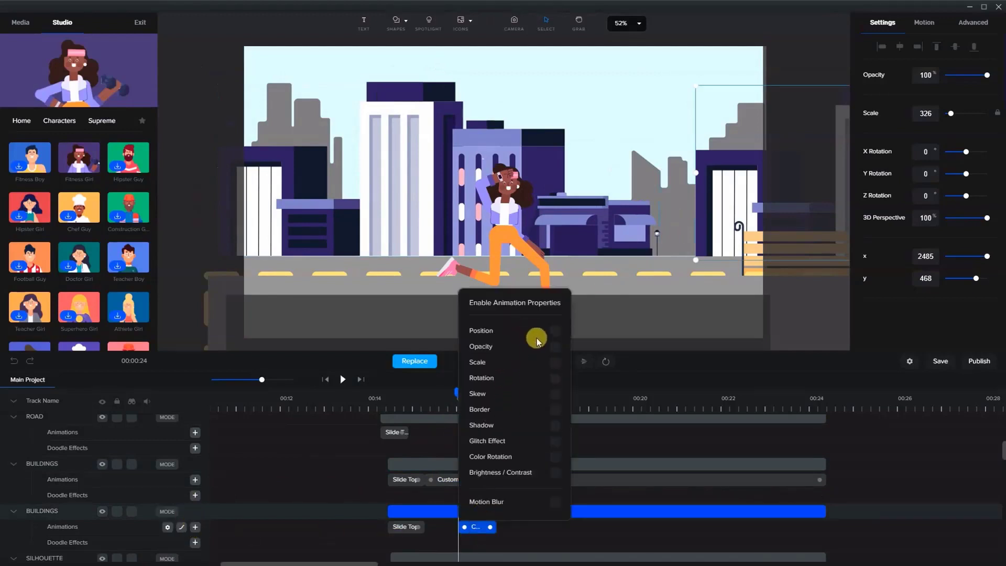
pyautogui.click(554, 333)
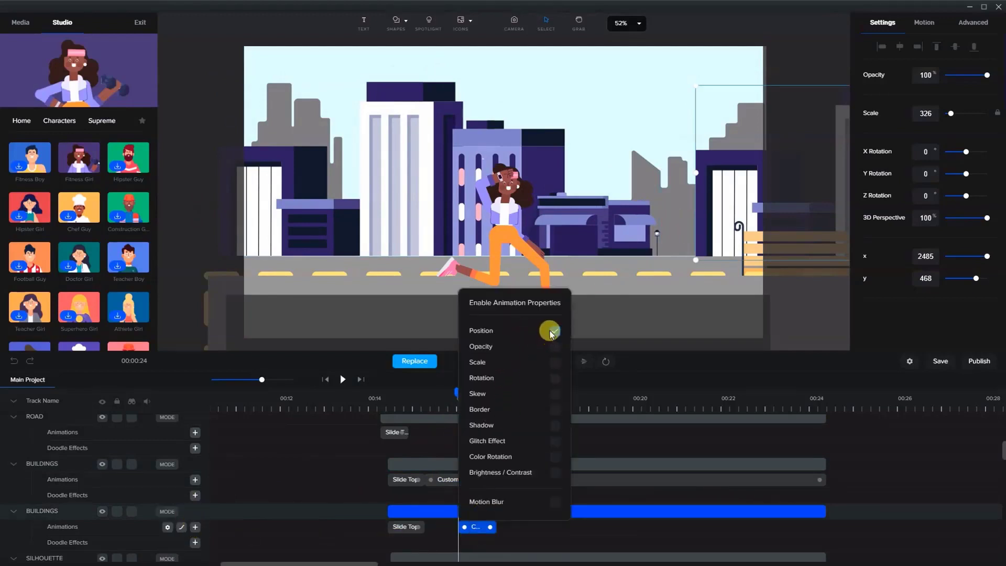
pyautogui.rightClick(476, 526)
pyautogui.click(505, 435)
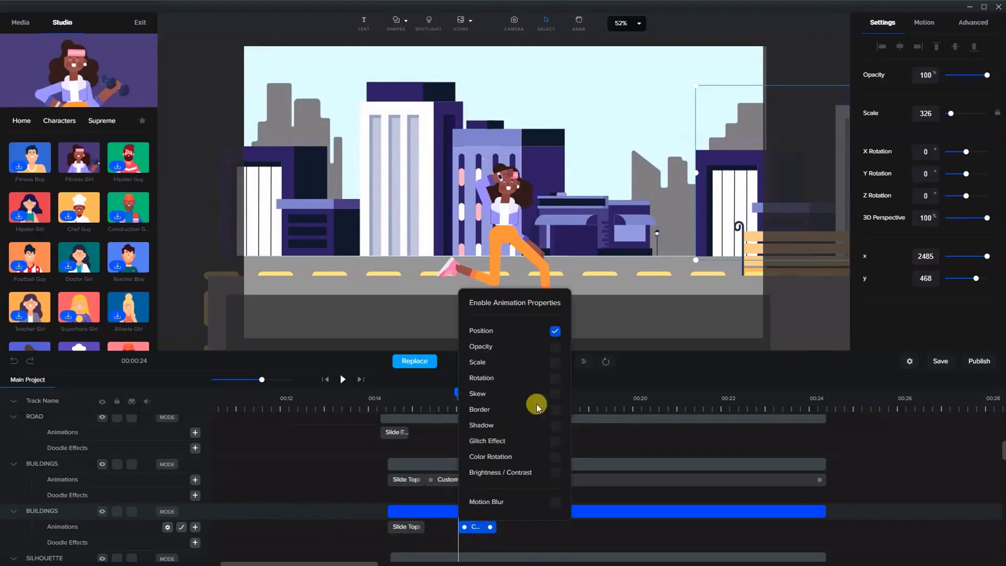
pyautogui.rightClick(471, 530)
pyautogui.click(487, 448)
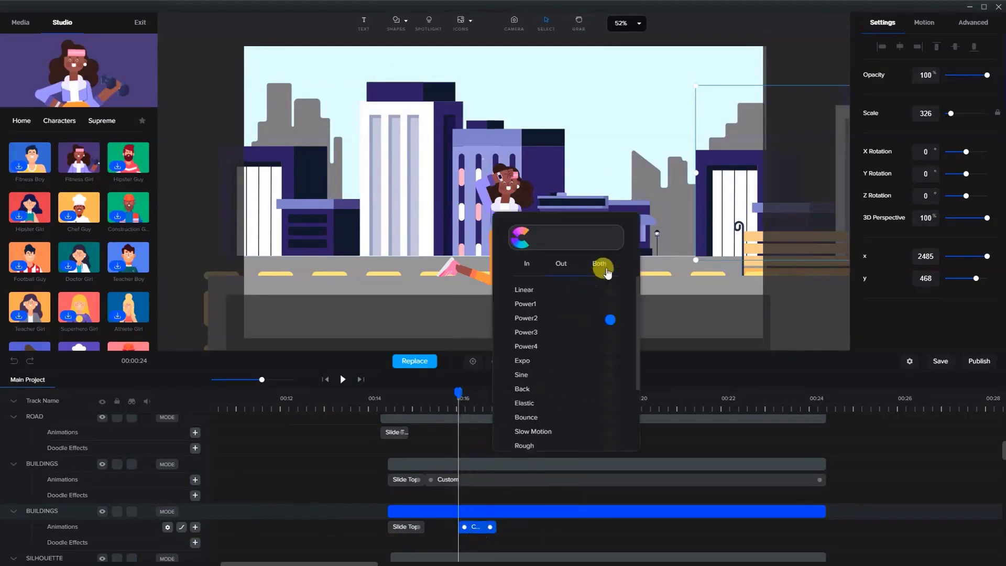
pyautogui.click(487, 498)
pyautogui.click(477, 524)
# At about 00:24, move the bus along the road to just before the second BUILDINGS layer
pyautogui.click(463, 397)
pyautogui.moveTo(458, 392); pyautogui.dragTo(822, 407)
pyautogui.moveTo(359, 245); pyautogui.dragTo(659, 243)
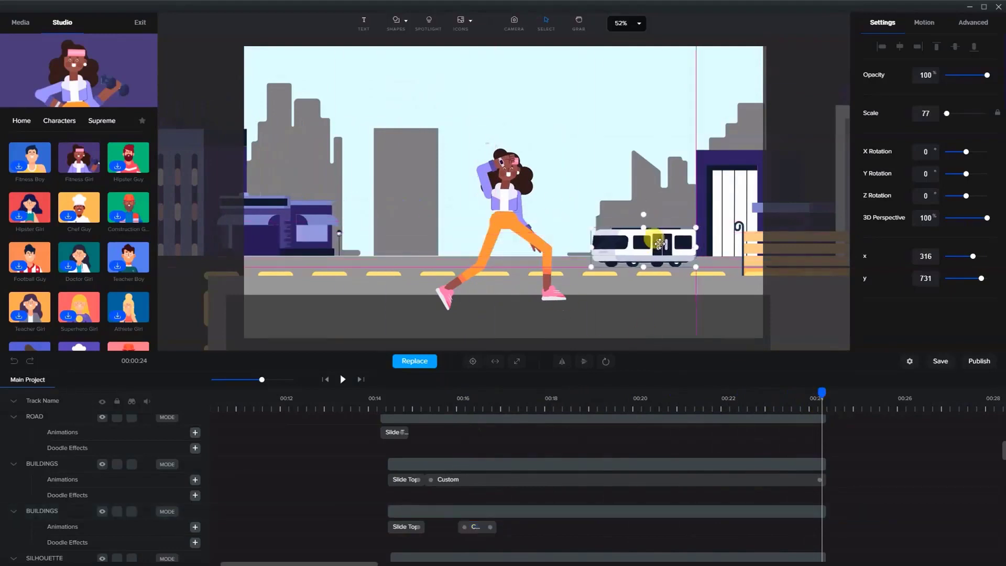
# Set the second BUILDINGS layer's animated end position to x 1205 and stretch its custom animation from its Slide Top to about 00:24
pyautogui.click(723, 189)
pyautogui.click(475, 526)
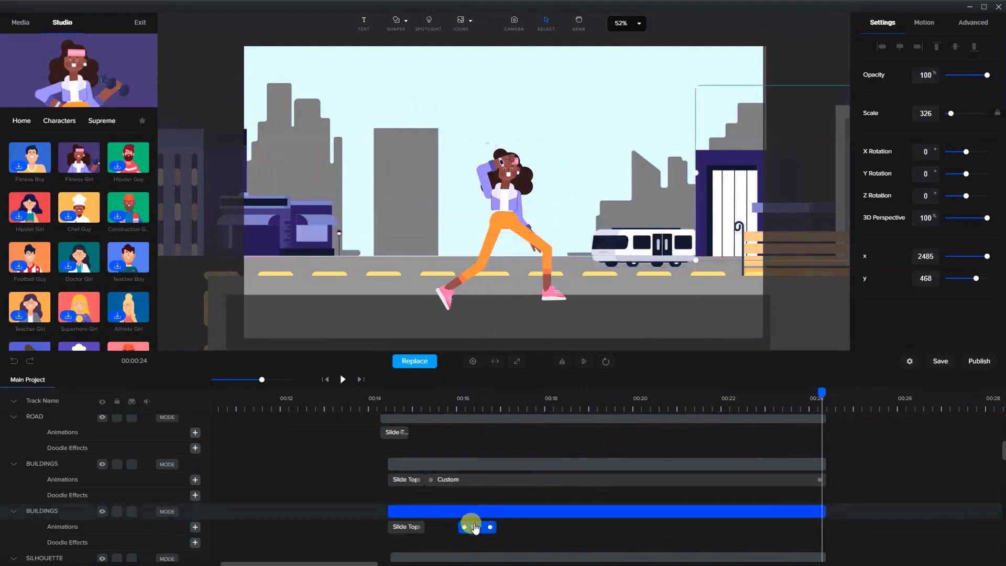
pyautogui.click(481, 504)
pyautogui.press('Left')
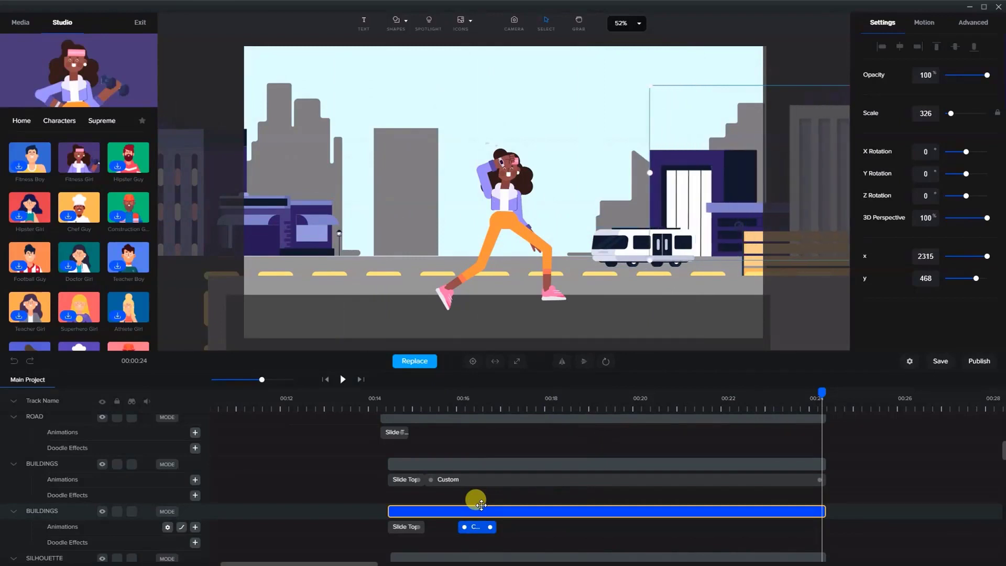
pyautogui.press('Left')
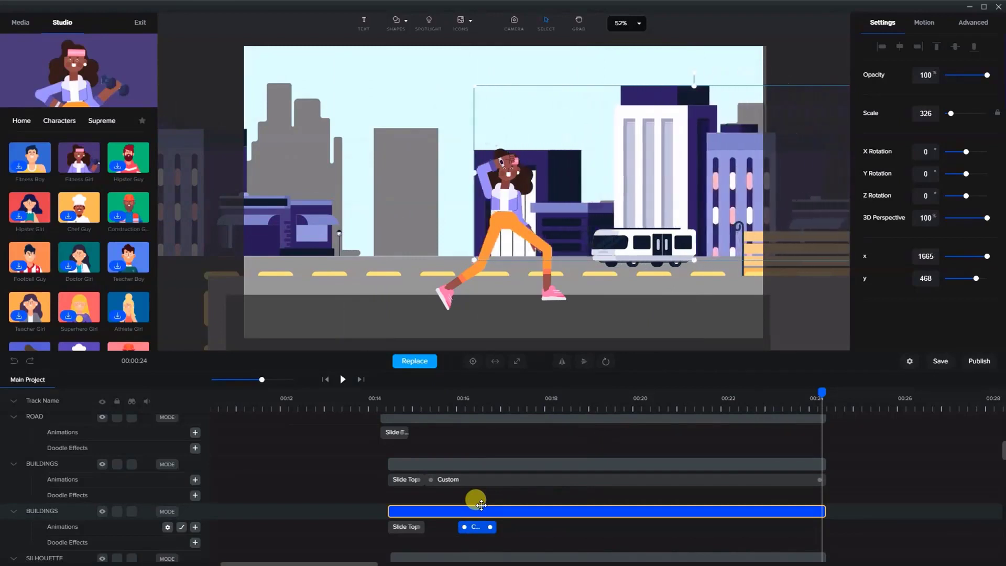
pyautogui.press('Left')
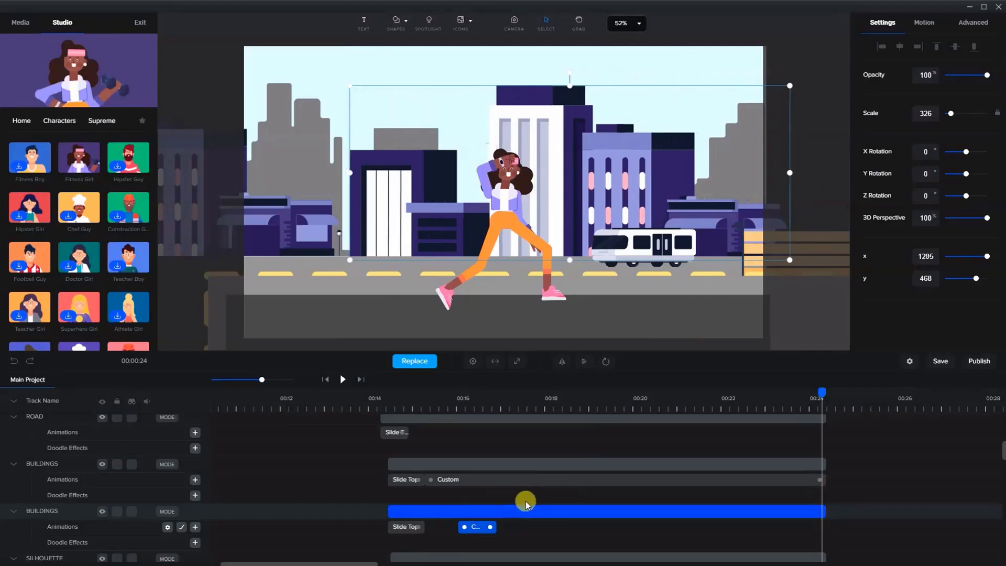
pyautogui.moveTo(485, 530); pyautogui.dragTo(817, 528)
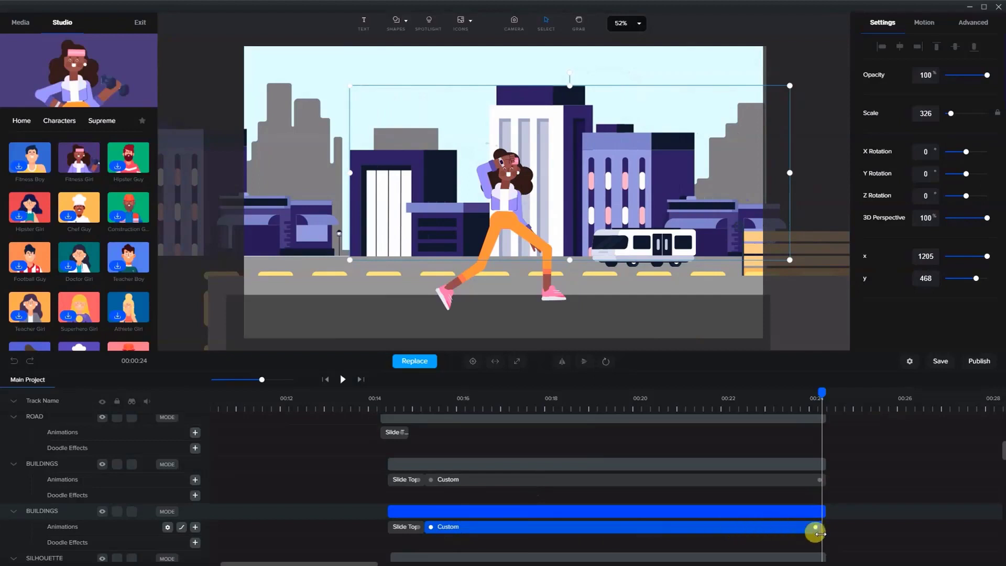
# Play the scene back from about 00:15 to check how the two BUILDINGS layers scroll behind the runner
pyautogui.click(414, 403)
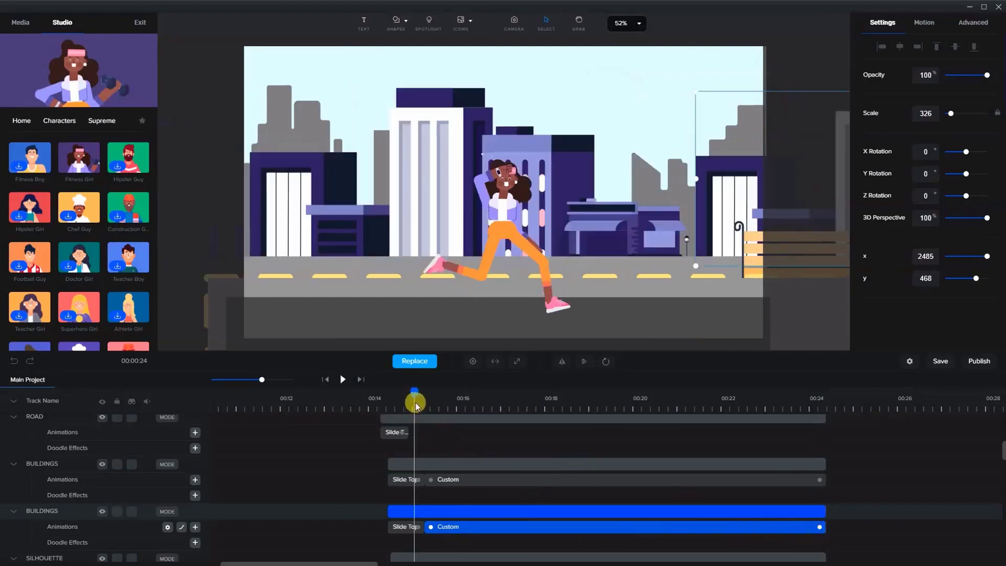
pyautogui.click(343, 380)
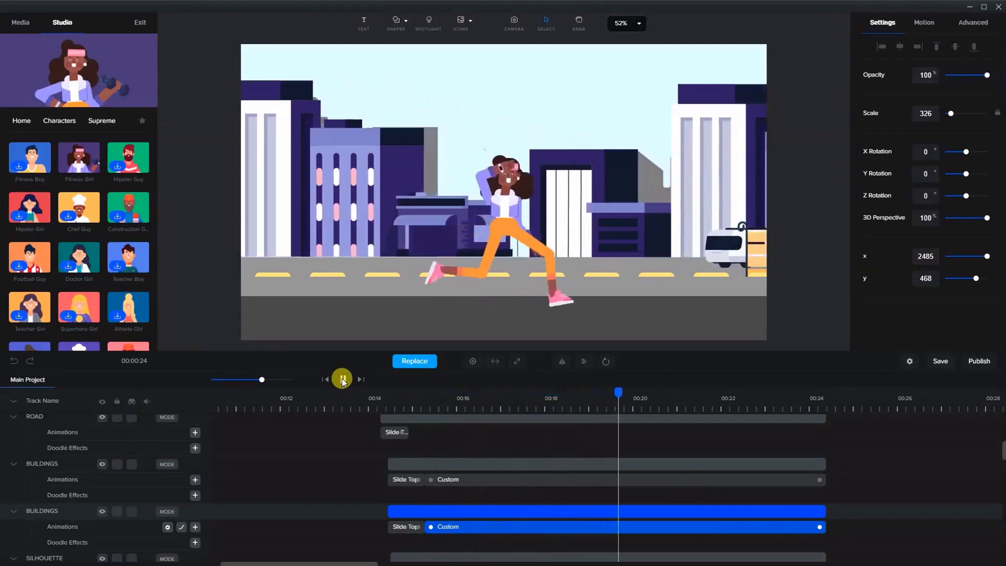
pyautogui.click(343, 379)
pyautogui.click(342, 379)
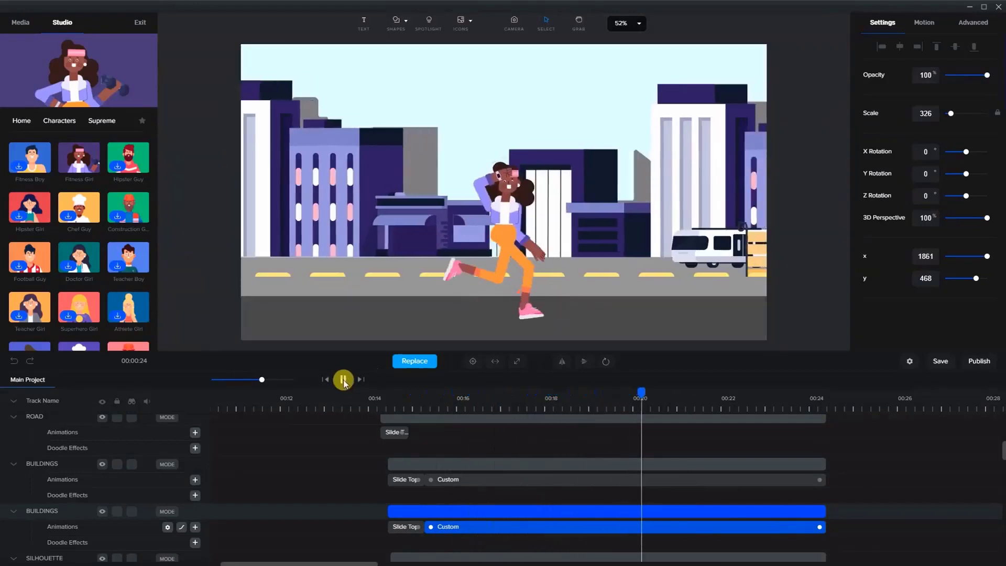
pyautogui.click(342, 380)
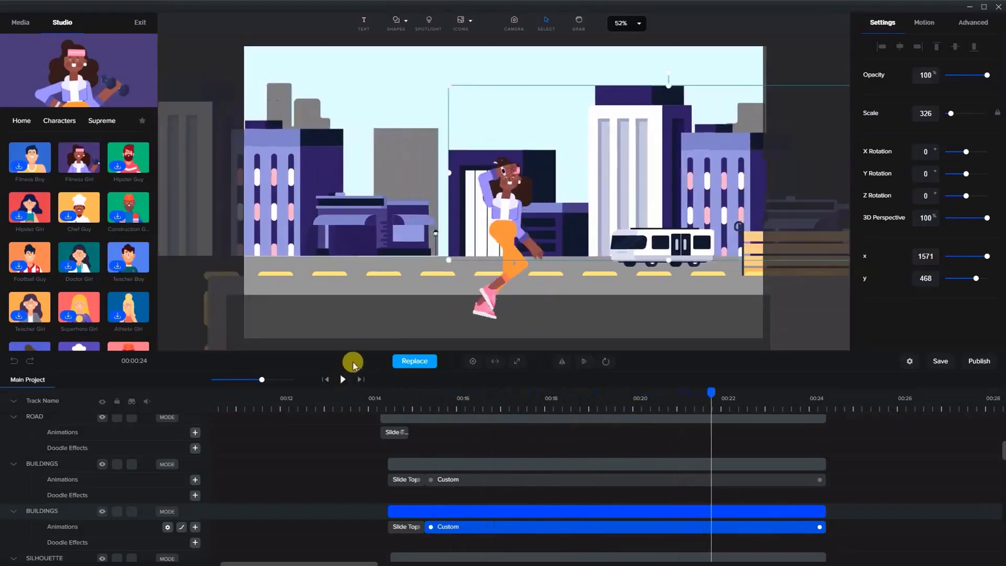
# Add a custom animation at about 00:15 to the lines in road layer and enable its Position property
pyautogui.click(386, 277)
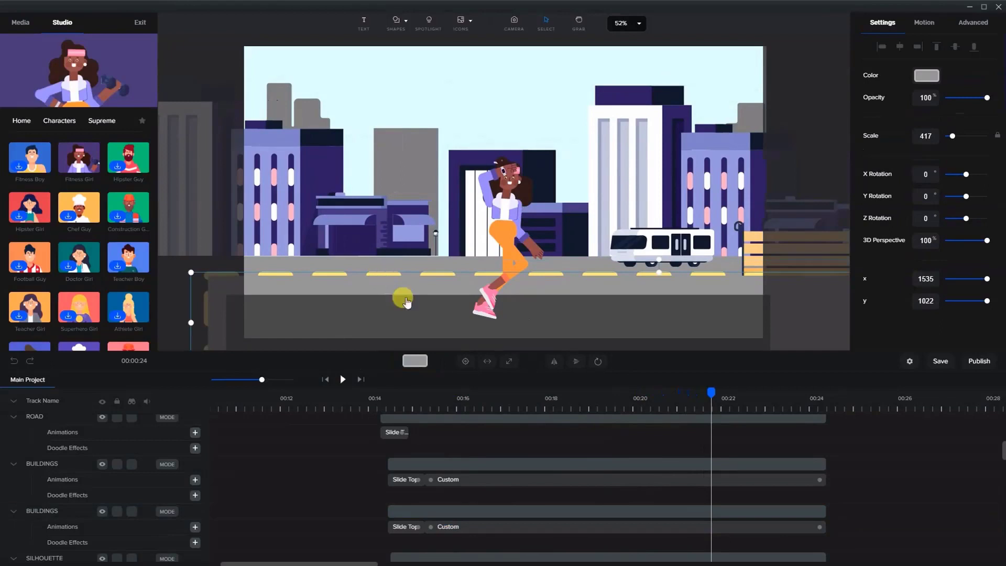
pyautogui.scroll(5, 575, 490)
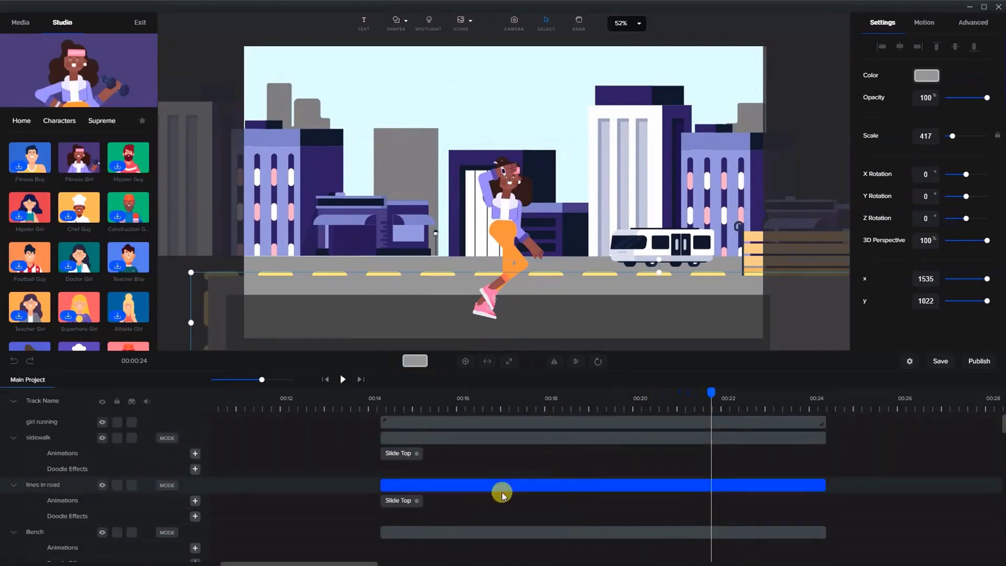
pyautogui.click(480, 400)
pyautogui.moveTo(456, 405); pyautogui.dragTo(424, 408)
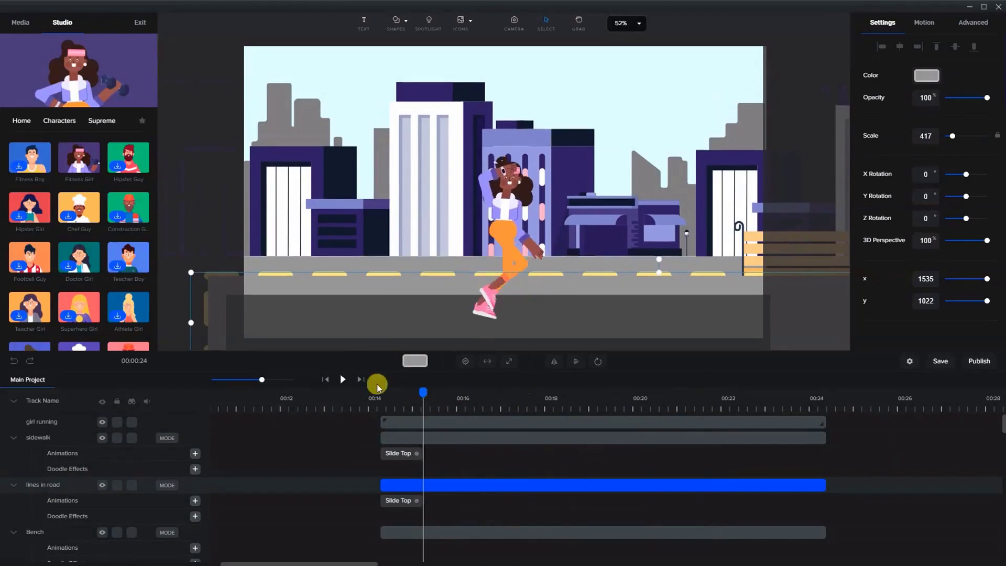
pyautogui.click(197, 504)
pyautogui.click(437, 499)
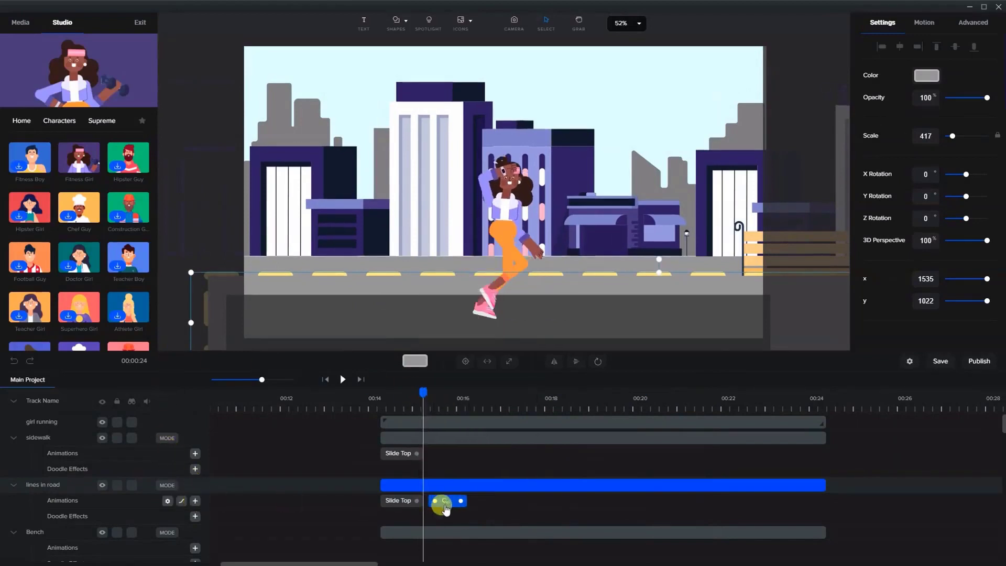
pyautogui.rightClick(449, 505)
pyautogui.click(467, 404)
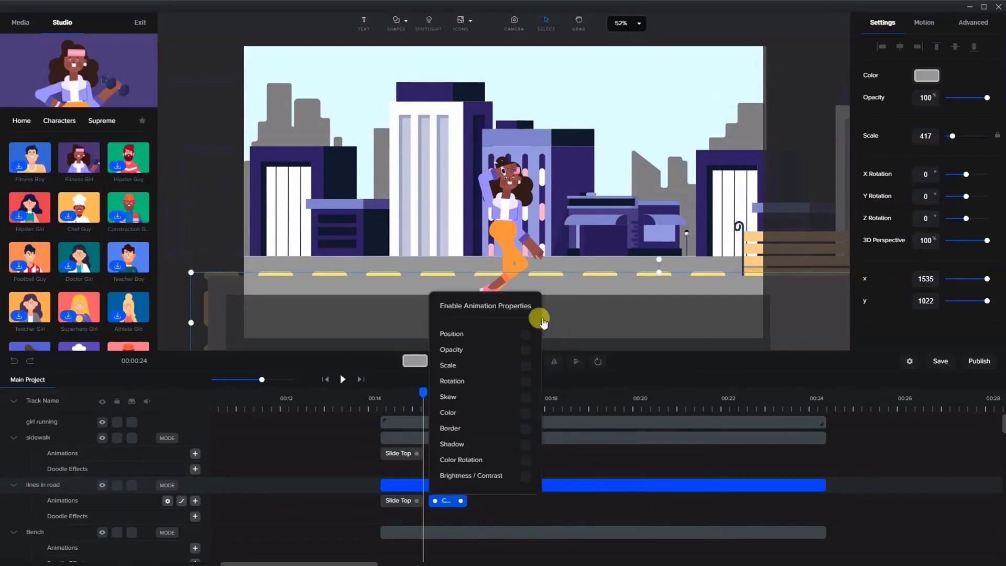
pyautogui.click(446, 499)
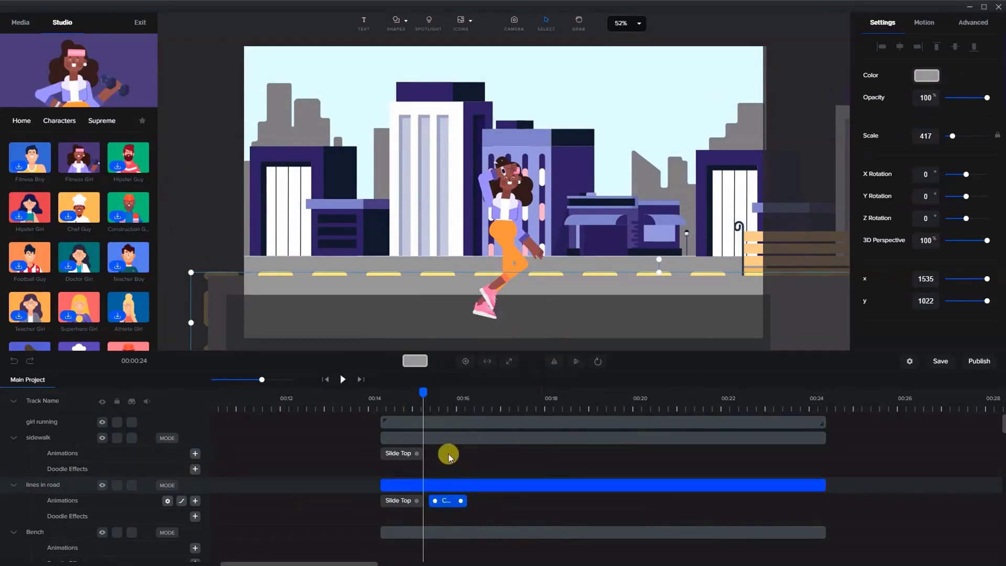
# Set the easing of the lines in road layer's custom animation to Linear
pyautogui.rightClick(448, 505)
pyautogui.click(456, 417)
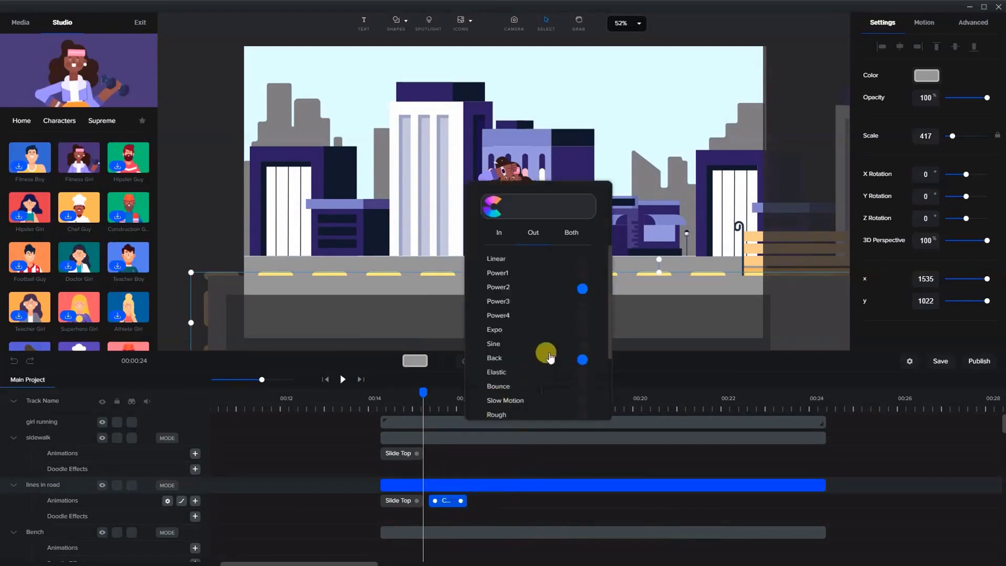
pyautogui.click(574, 240)
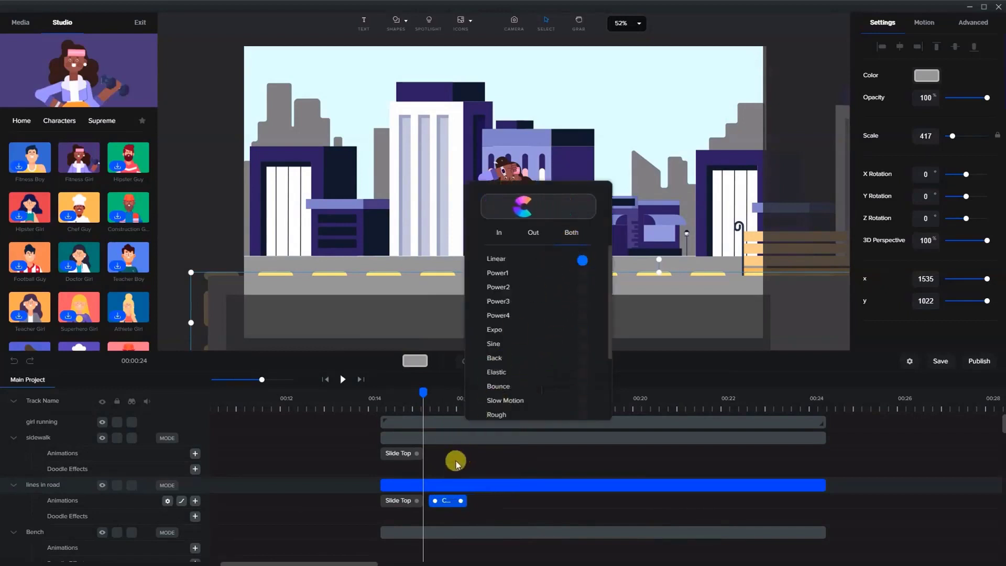
pyautogui.click(444, 501)
# Shift the lines in road layer sideways along the road to an animated end position of x 365
pyautogui.scroll(-5, 632, 253)
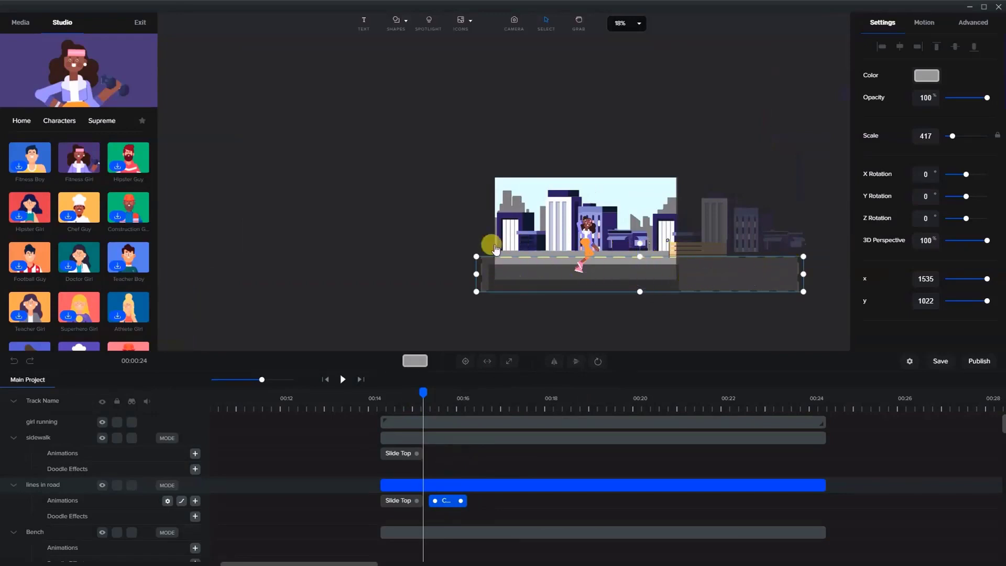
pyautogui.moveTo(423, 390); pyautogui.dragTo(491, 392)
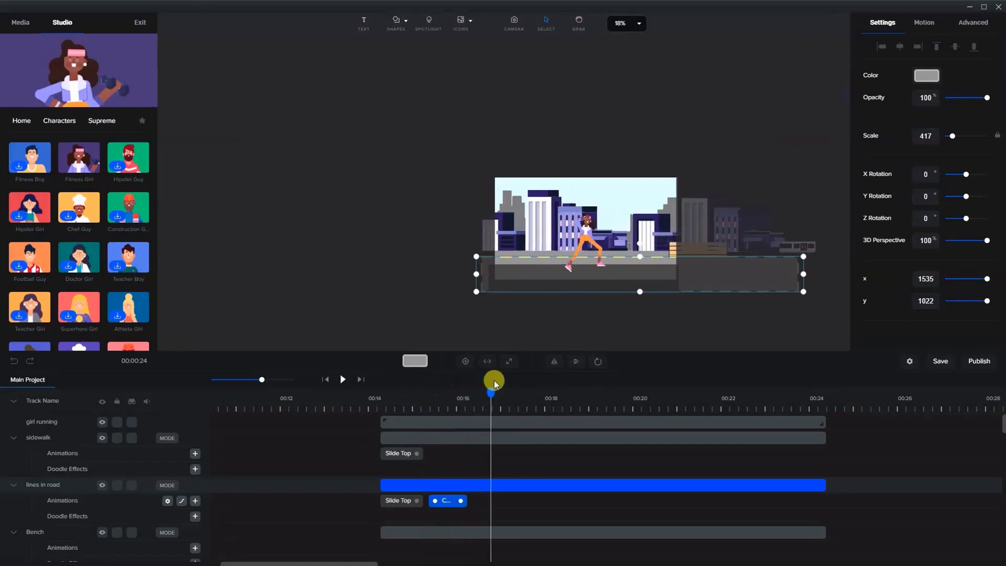
pyautogui.hotkey('shift', 'Left')
pyautogui.hotkey('shift', 'Left')
pyautogui.hotkey('shift', 'Left')
pyautogui.hotkey('shift', 'Left')
pyautogui.hotkey('shift', 'Left')
pyautogui.hotkey('shift', 'Left')
pyautogui.hotkey('shift', 'Left')
pyautogui.hotkey('shift', 'Left')
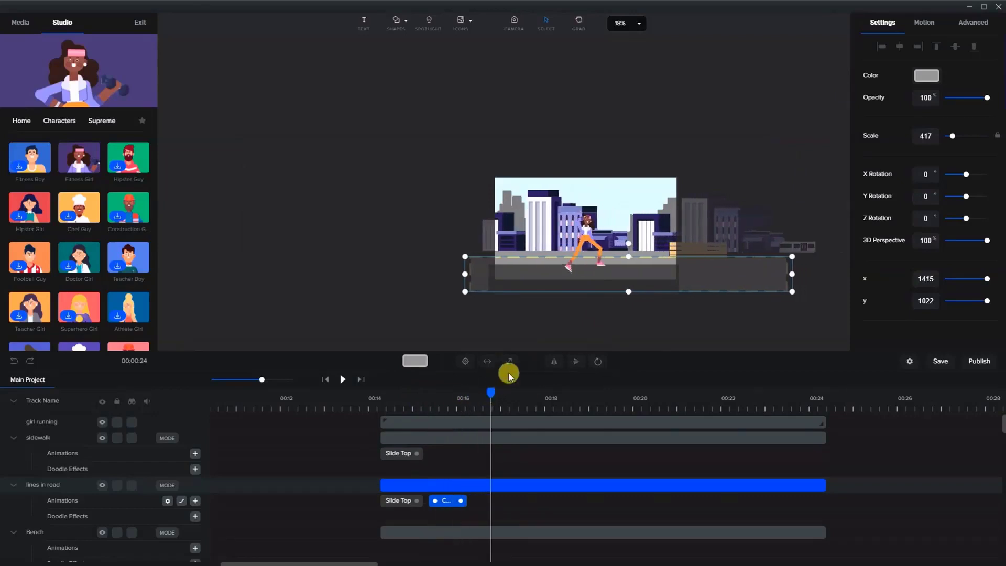
pyautogui.hotkey('shift', 'Left')
pyautogui.hotkey('shift', 'Left')
pyautogui.hotkey('shift', 'Left')
pyautogui.hotkey('shift', 'Left')
pyautogui.hotkey('shift', 'Left')
pyautogui.hotkey('shift', 'Left')
pyautogui.hotkey('shift', 'Left')
pyautogui.hotkey('shift', 'Left')
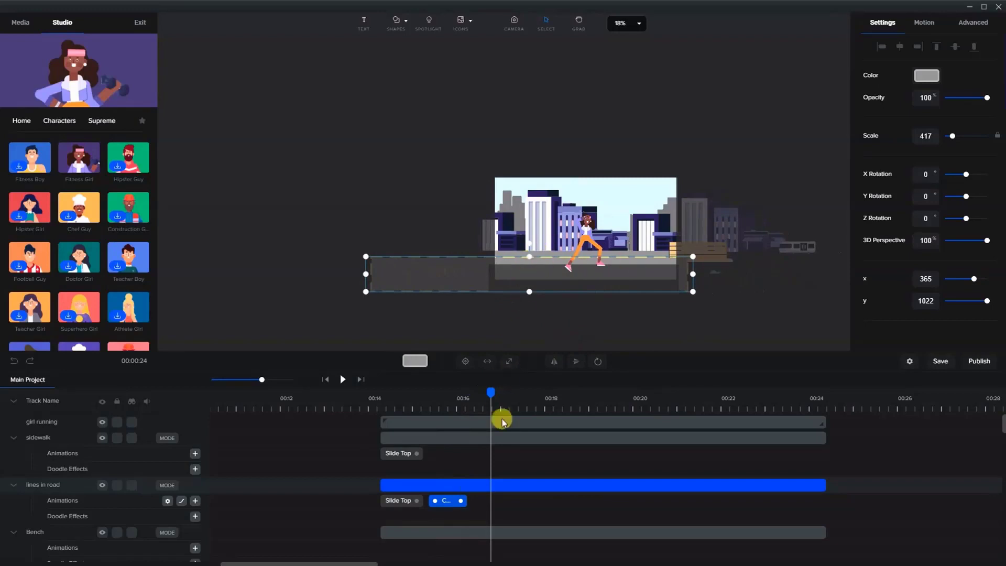
# Stretch the lines in road layer's custom animation from the end of its Slide Top to about 00:24
pyautogui.moveTo(461, 501); pyautogui.dragTo(823, 507)
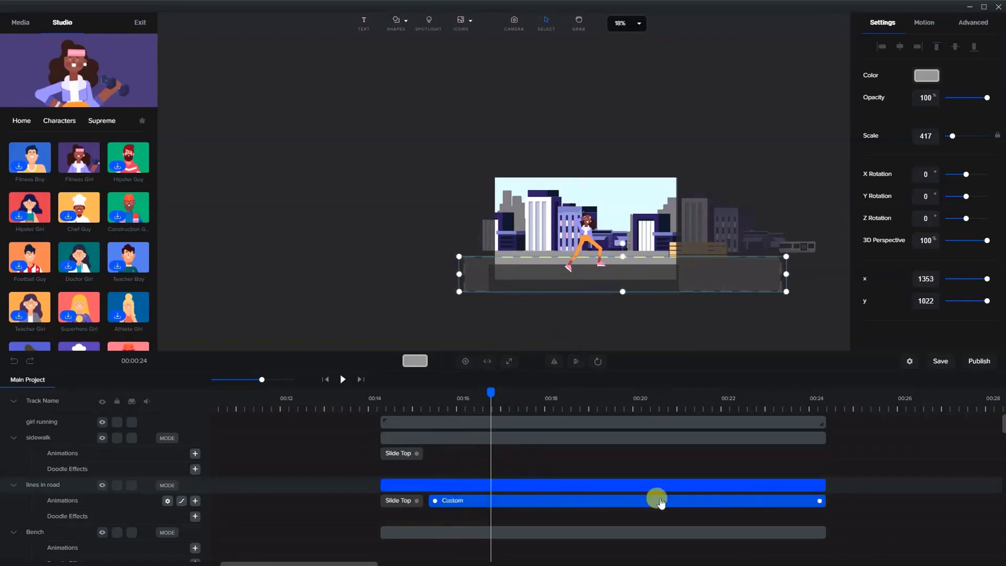
pyautogui.moveTo(434, 500); pyautogui.dragTo(422, 502)
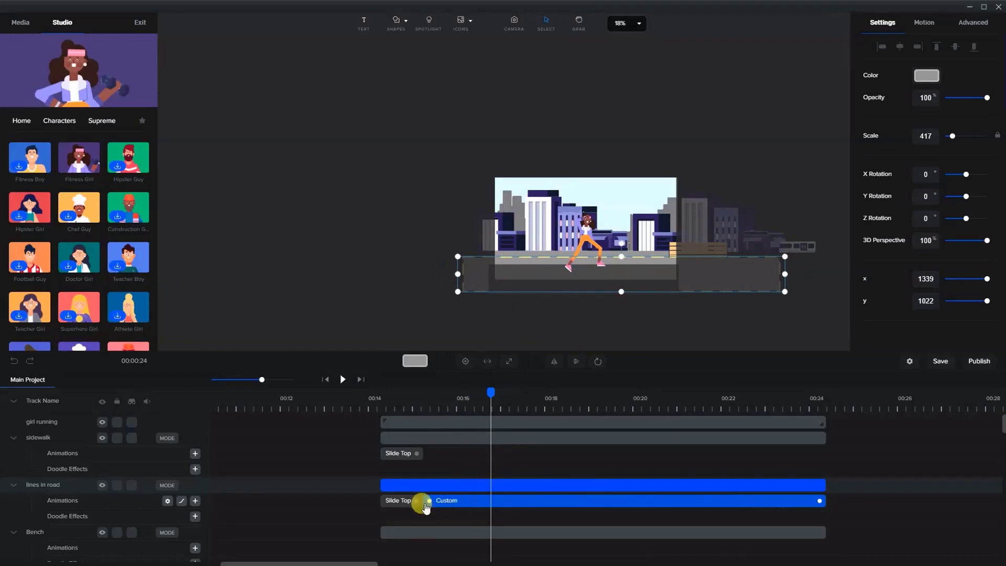
pyautogui.click(538, 356)
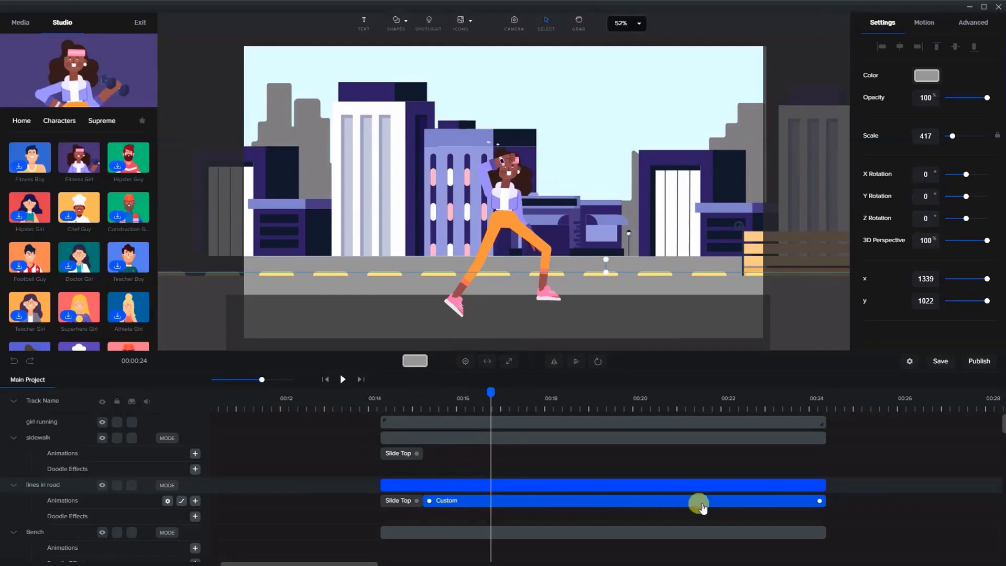
# Play the scene from about 00:14 to check the movement of the road lines
pyautogui.moveTo(488, 390); pyautogui.dragTo(386, 395)
pyautogui.click(342, 379)
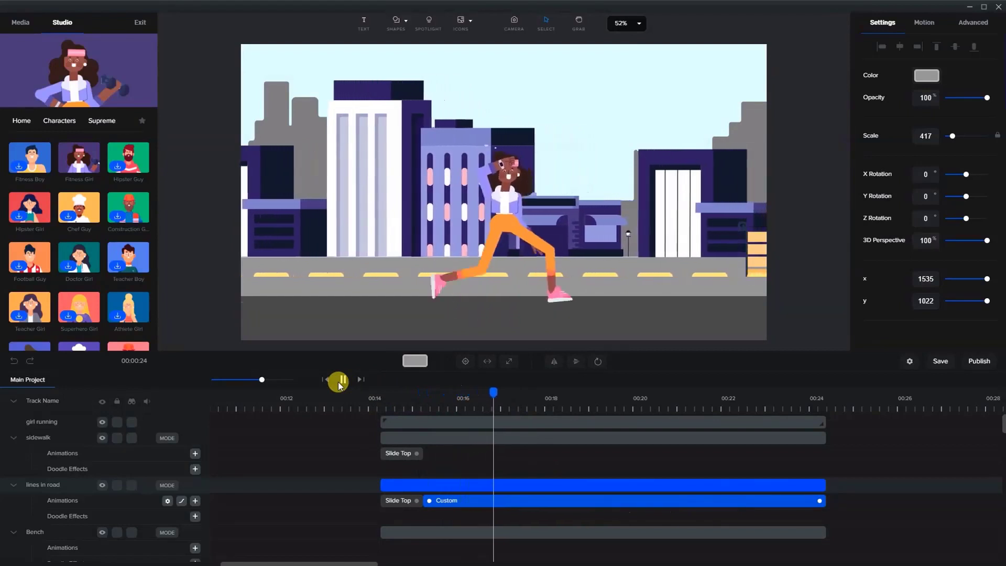
pyautogui.click(341, 380)
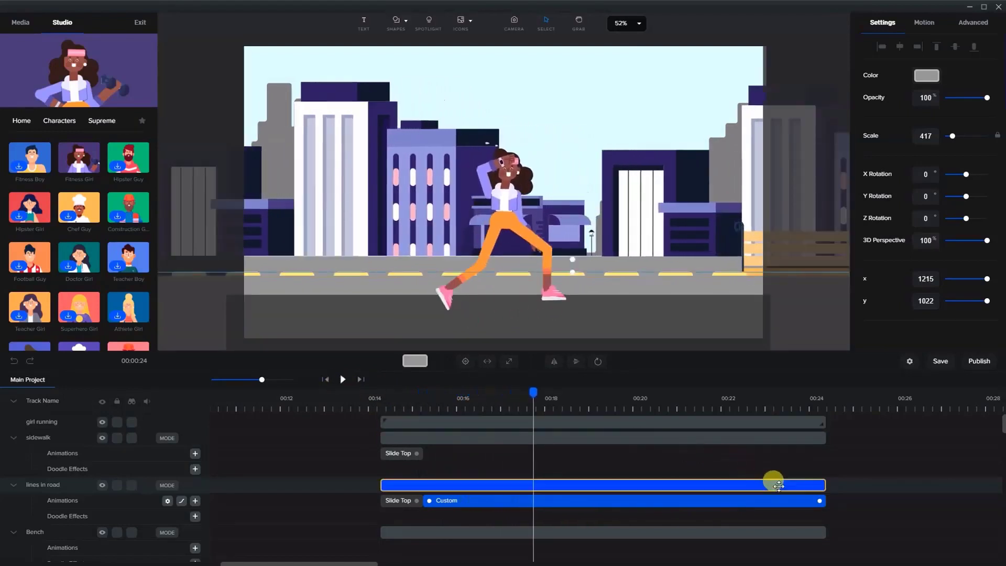
# Shorten the lines in road layer's Slide Top slightly and extend its custom animation back to meet it at about 00:15
pyautogui.click(417, 503)
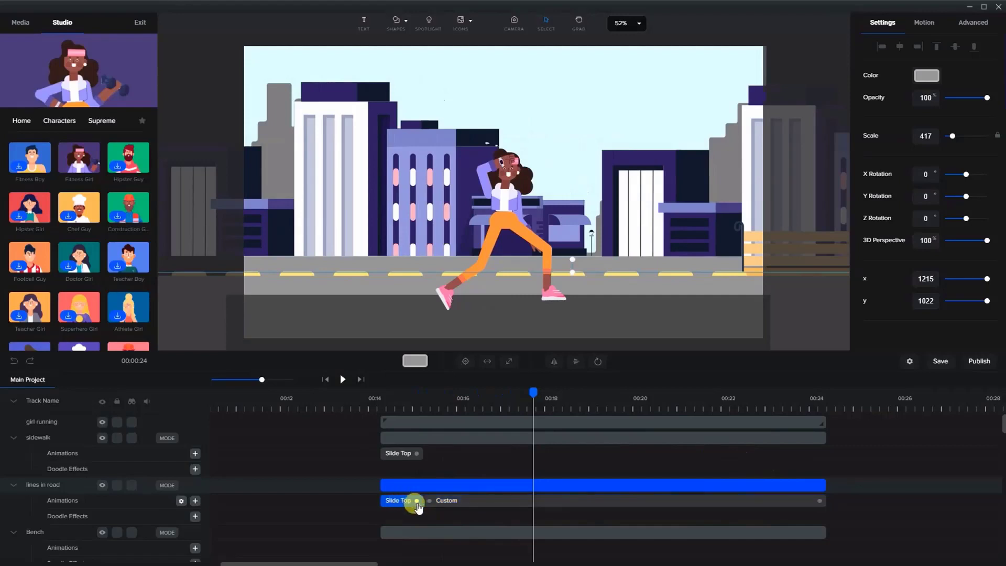
pyautogui.click(427, 501)
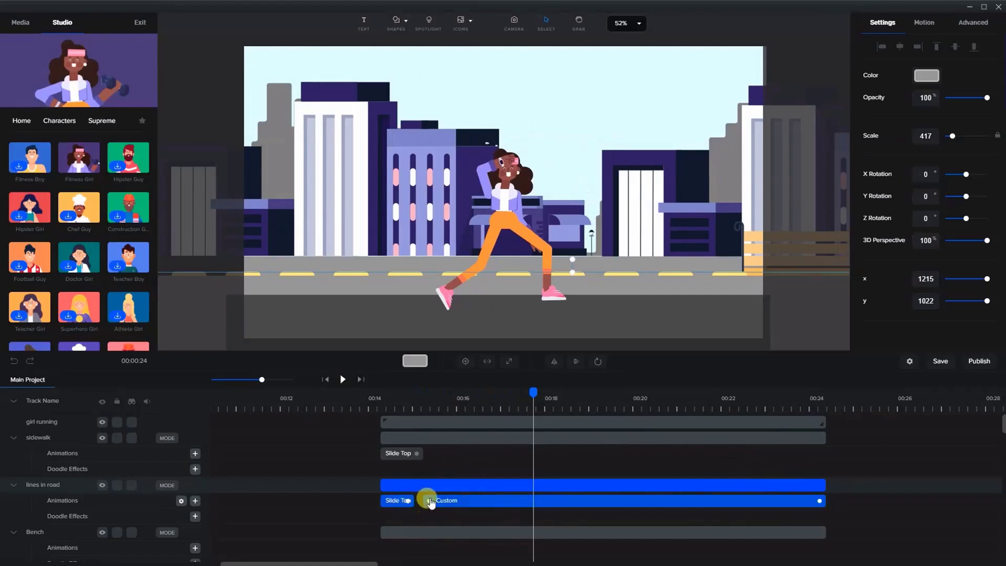
pyautogui.moveTo(426, 500); pyautogui.dragTo(414, 501)
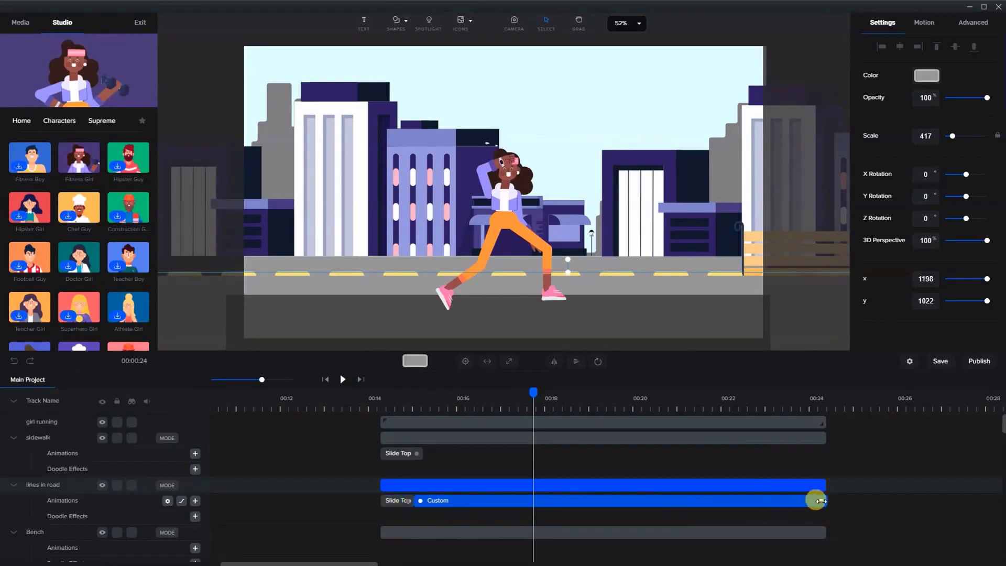
# Replay the scene from just before 00:15 to review the transition from Slide Top to the road lines' scrolling
pyautogui.click(404, 400)
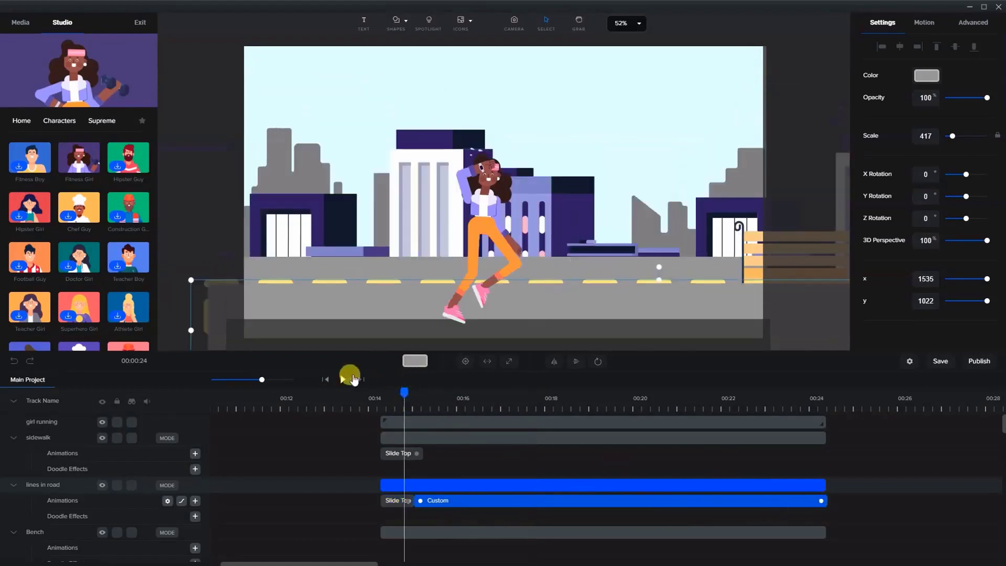
pyautogui.click(342, 380)
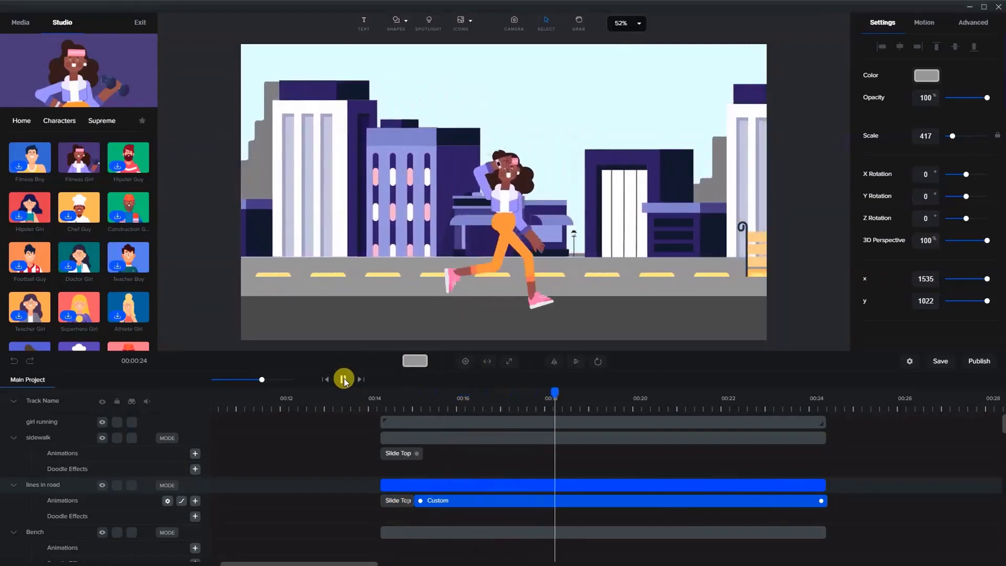
pyautogui.click(343, 379)
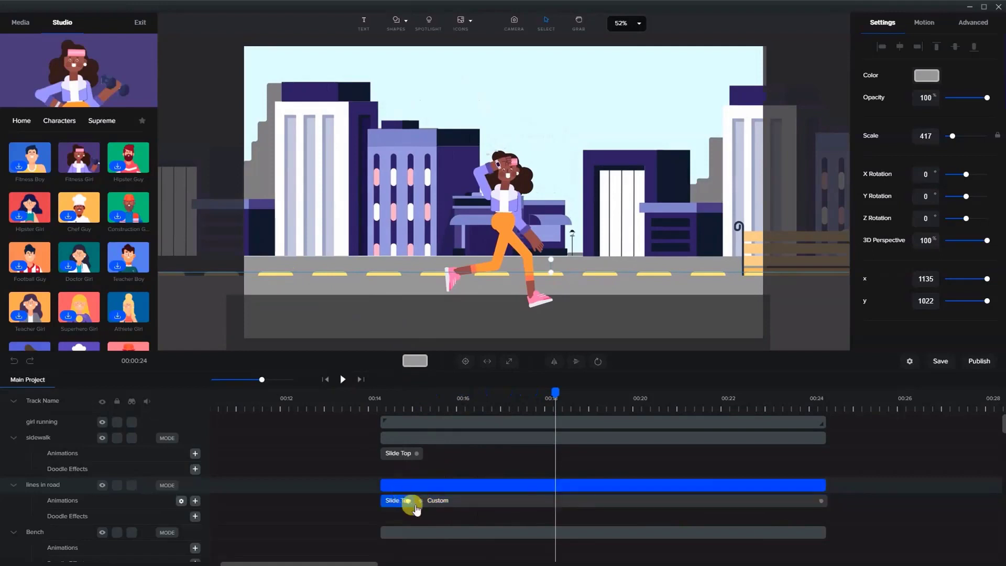
# Try delaying the start of the lines in road layer's custom animation to about 00:16
pyautogui.moveTo(429, 500); pyautogui.dragTo(468, 501)
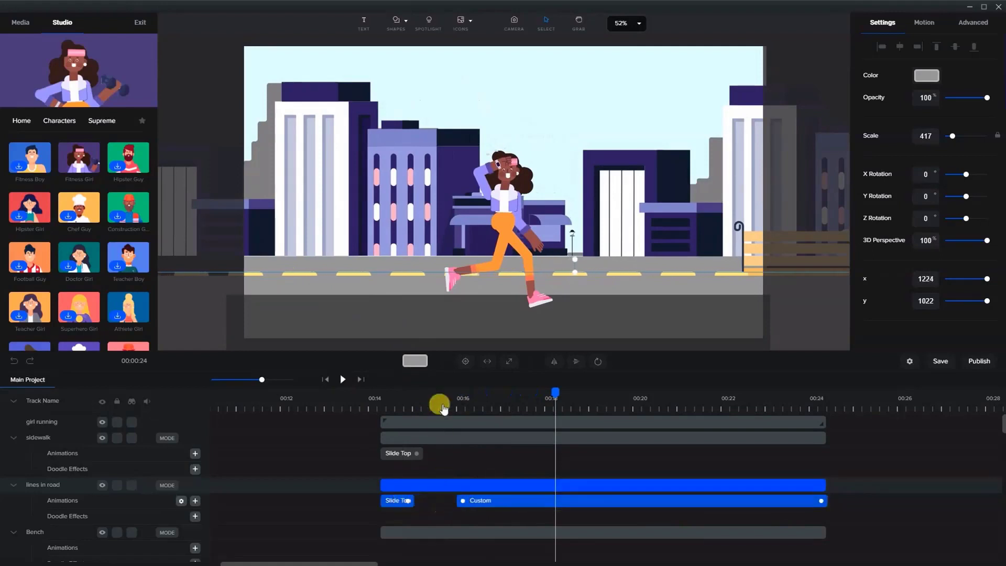
pyautogui.click(452, 407)
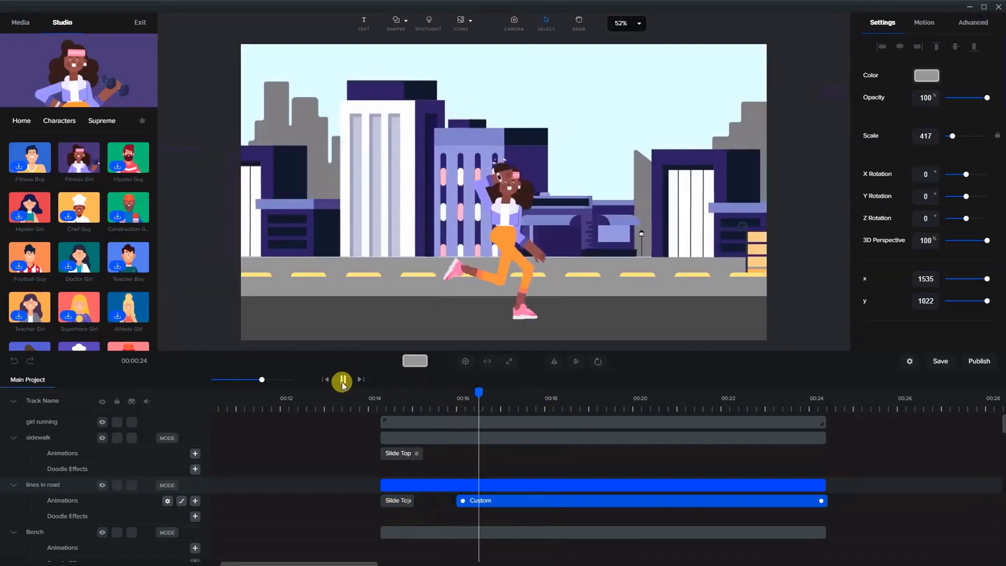
pyautogui.click(342, 380)
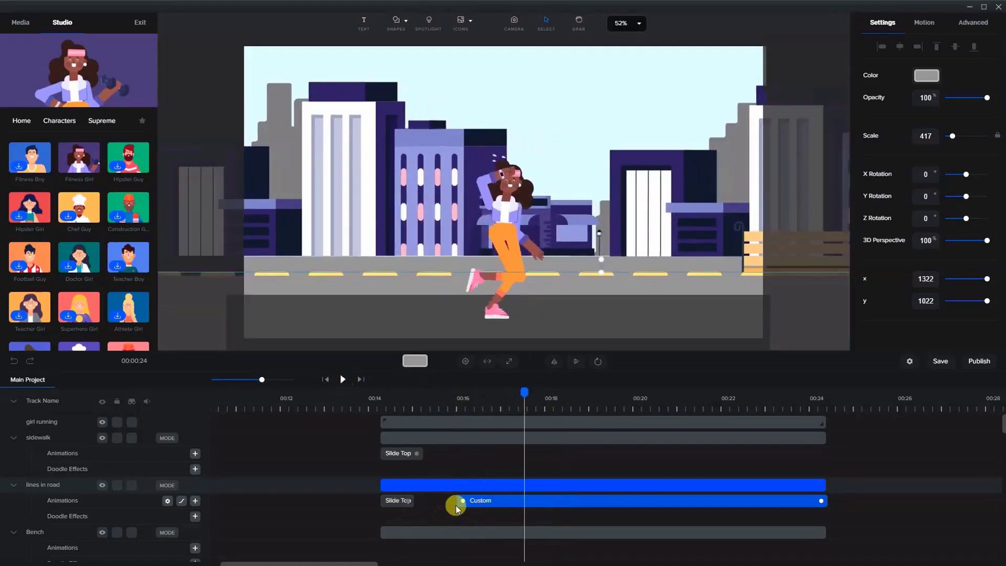
pyautogui.moveTo(460, 504); pyautogui.dragTo(419, 509)
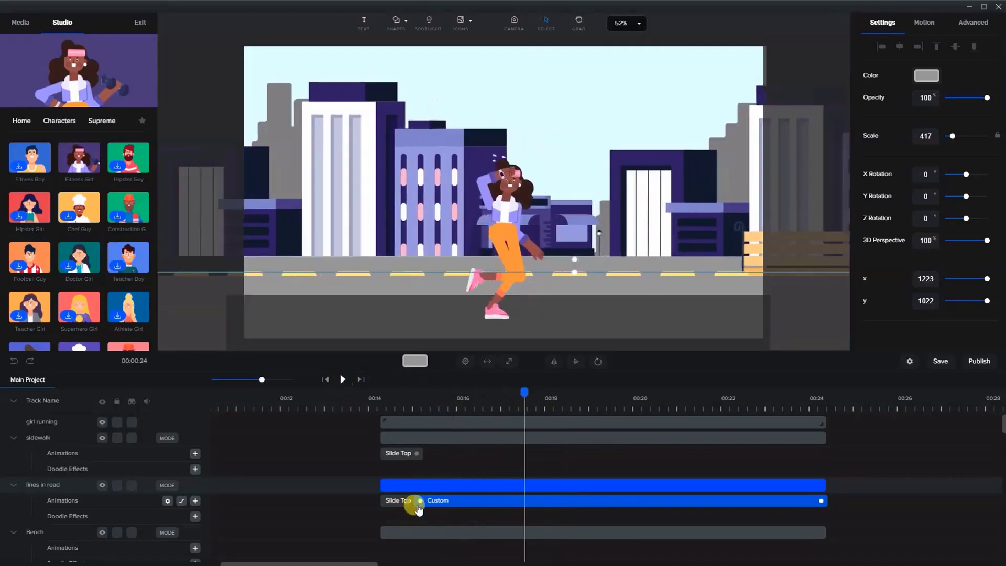
pyautogui.click(401, 500)
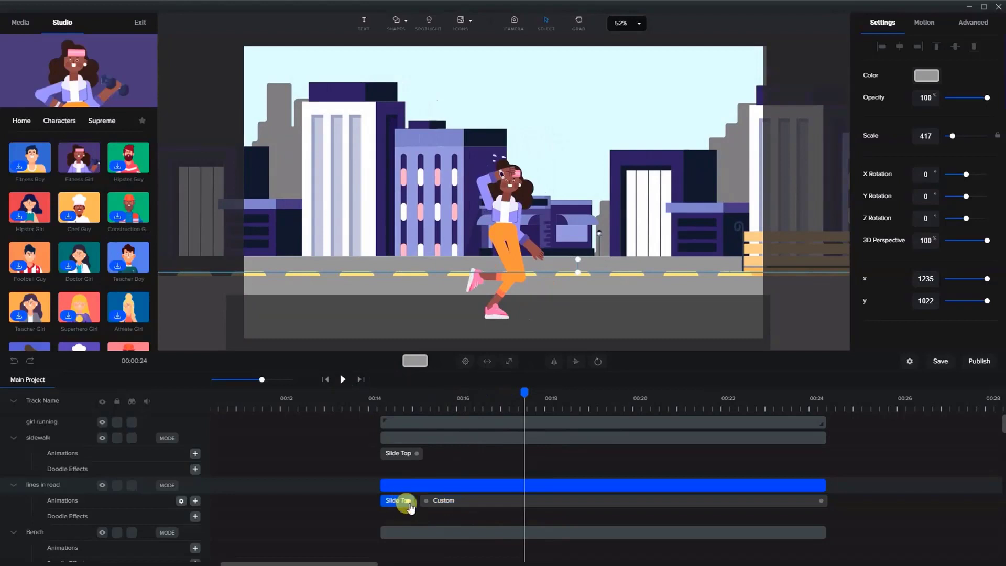
pyautogui.click(429, 503)
pyautogui.moveTo(419, 500); pyautogui.dragTo(420, 501)
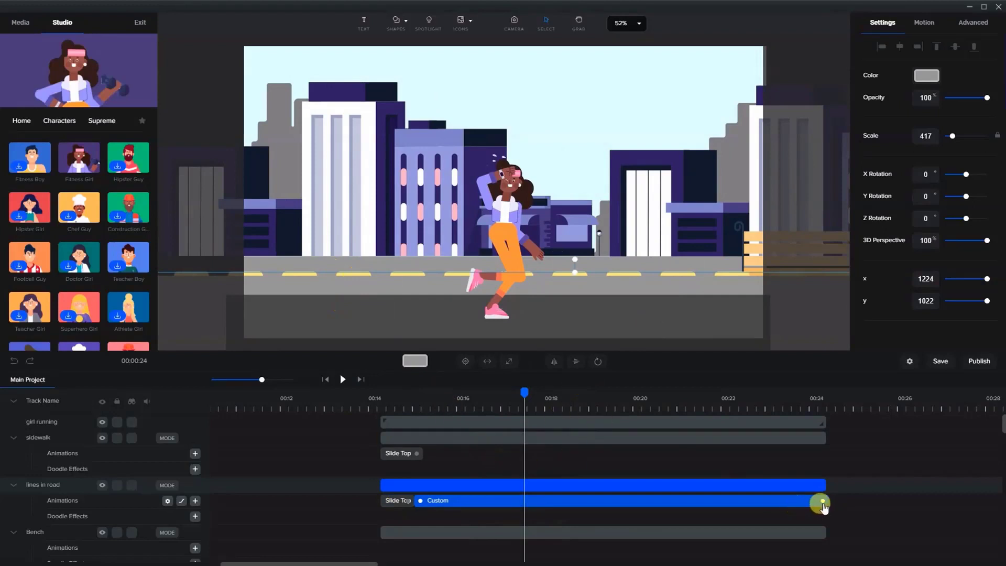
# Shorten the lines in road layer's custom animation to end at about 00:23 and check the frame at about 00:24
pyautogui.moveTo(807, 501); pyautogui.dragTo(781, 499)
pyautogui.moveTo(523, 394); pyautogui.dragTo(812, 432)
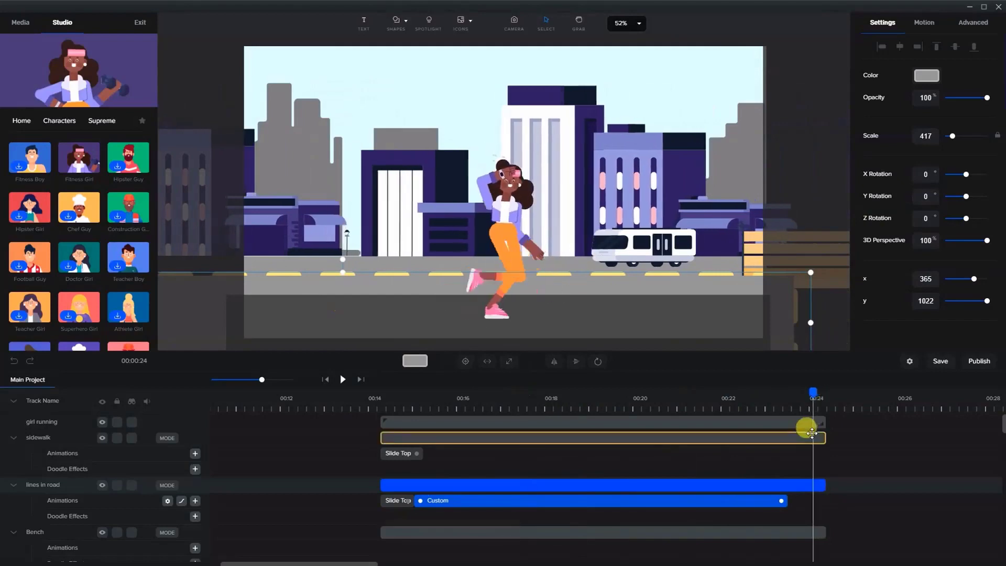
pyautogui.click(812, 432)
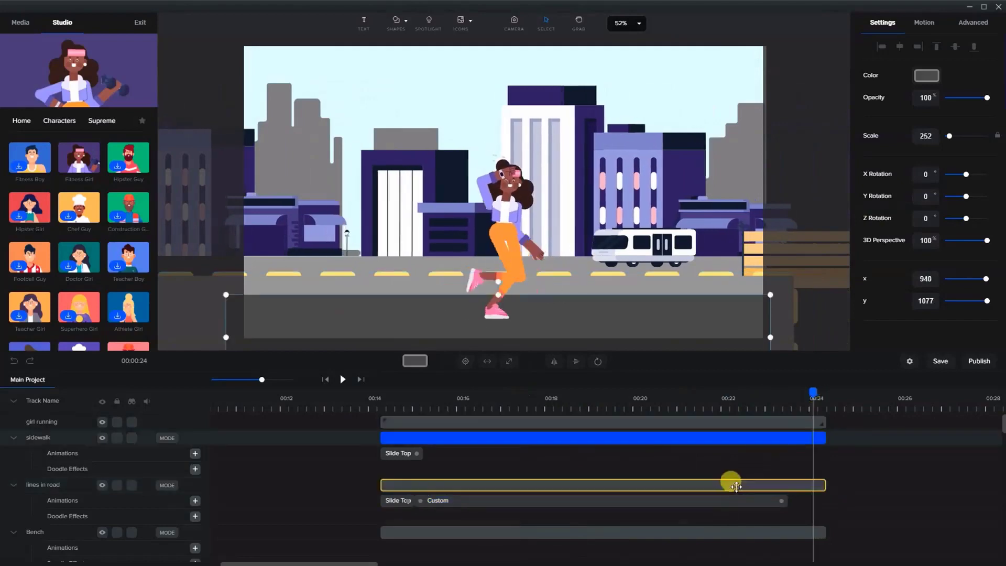
# Nudge the lines in road layer left at about 00:24 and stretch its right end outward to scale 516
pyautogui.click(752, 481)
pyautogui.press('Left')
pyautogui.press('Left')
pyautogui.press('Left')
pyautogui.press('Left')
pyautogui.press('Left')
pyautogui.press('Left')
pyautogui.press('Left')
pyautogui.press('Left')
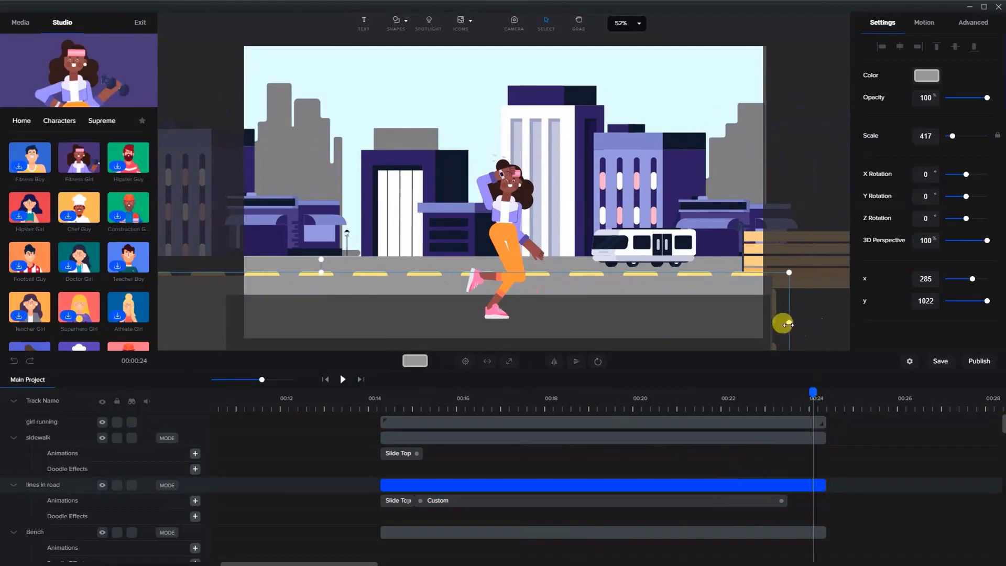
pyautogui.scroll(-5, 787, 324)
pyautogui.moveTo(794, 324); pyautogui.dragTo(877, 314)
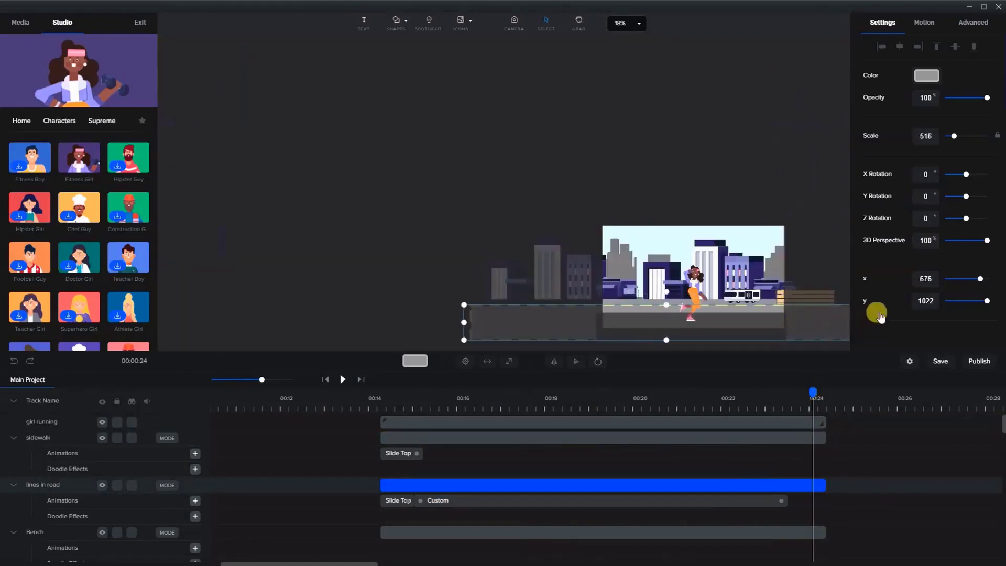
# Shift the widened lines in road layer left at about 00:24 to x -94
pyautogui.press('Left')
pyautogui.press('Left')
pyautogui.press('Left')
pyautogui.press('Left')
pyautogui.press('Left')
pyautogui.press('Left')
pyautogui.press('Left')
pyautogui.press('Left')
pyautogui.press('Left')
pyautogui.press('Left')
pyautogui.press('Left')
pyautogui.press('Left')
pyautogui.press('Left')
pyautogui.press('Left')
pyautogui.press('Left')
pyautogui.press('Left')
pyautogui.press('Left')
pyautogui.press('Left')
pyautogui.press('Left')
pyautogui.press('Left')
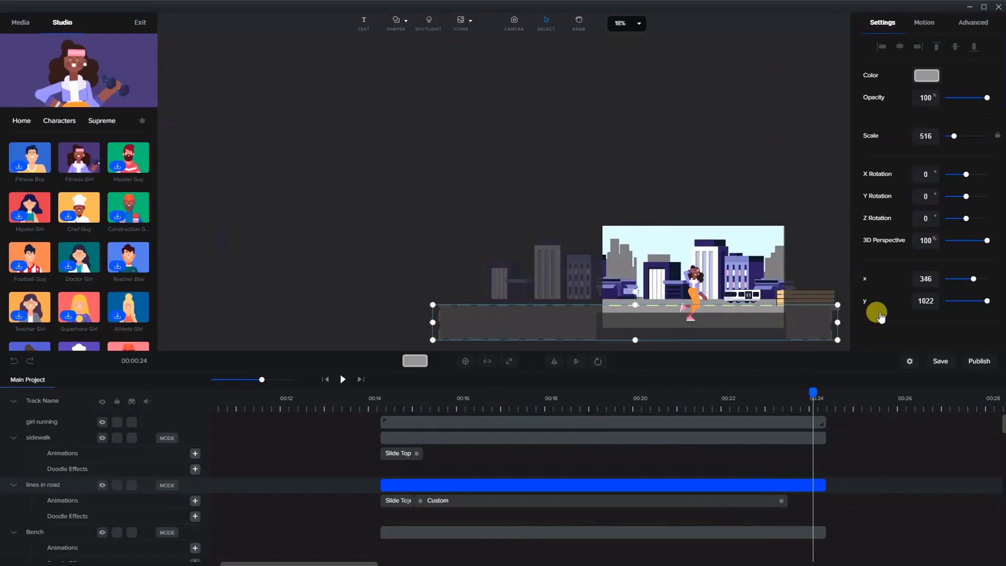
pyautogui.press('Left')
pyautogui.press('Left')
pyautogui.press('Left')
pyautogui.press('Left')
pyautogui.press('Left')
pyautogui.press('Left')
pyautogui.press('Left')
pyautogui.press('Left')
pyautogui.press('Left')
pyautogui.press('Left')
pyautogui.press('Left')
pyautogui.press('Left')
pyautogui.press('Left')
pyautogui.press('Left')
pyautogui.press('Left')
pyautogui.press('Left')
pyautogui.press('Left')
pyautogui.press('Left')
pyautogui.press('Left')
pyautogui.press('Left')
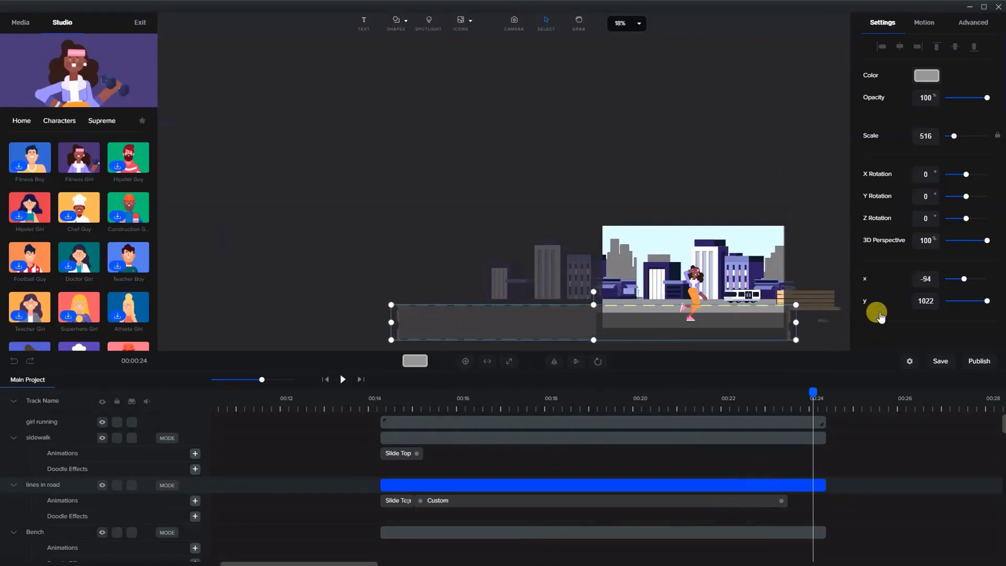
# Extend the lines in road layer's custom animation to the end of the layer, just past 00:24
pyautogui.click(788, 502)
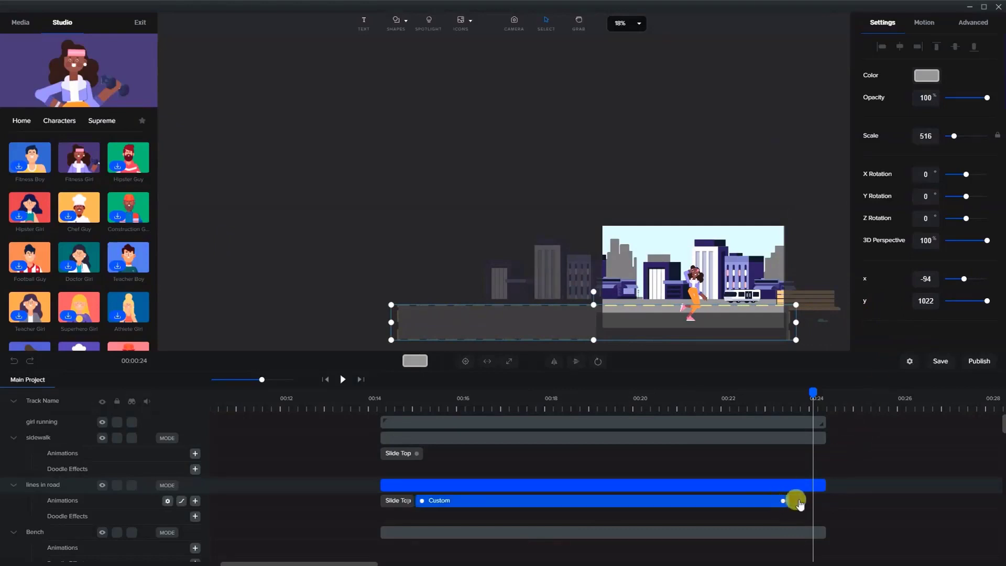
pyautogui.moveTo(797, 504); pyautogui.dragTo(821, 504)
pyautogui.click(422, 504)
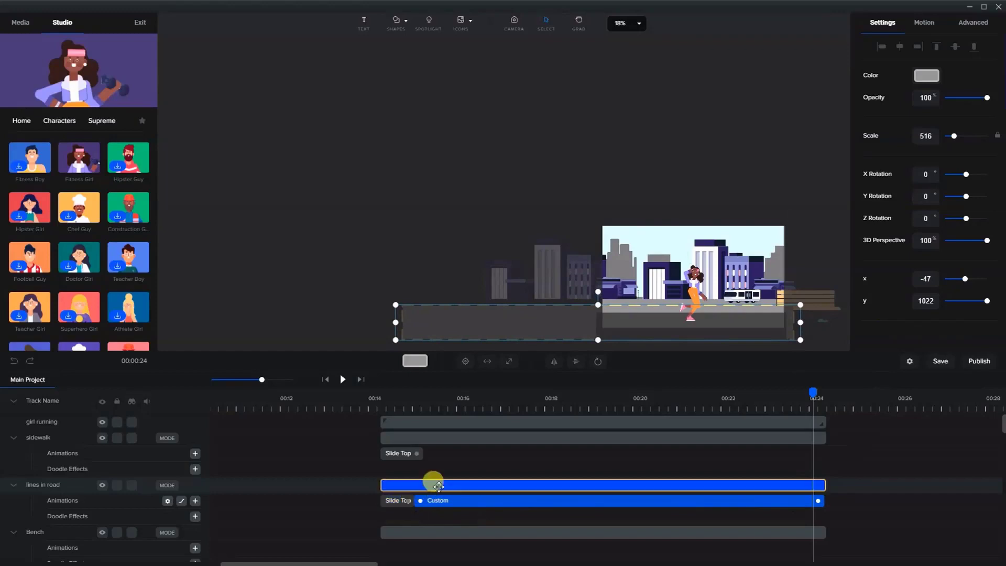
# Replay the scene at full view from just before 00:15 to review the road lines' scrolling
pyautogui.hotkey('ctrl', '0')
pyautogui.click(406, 422)
pyautogui.click(404, 400)
pyautogui.click(344, 378)
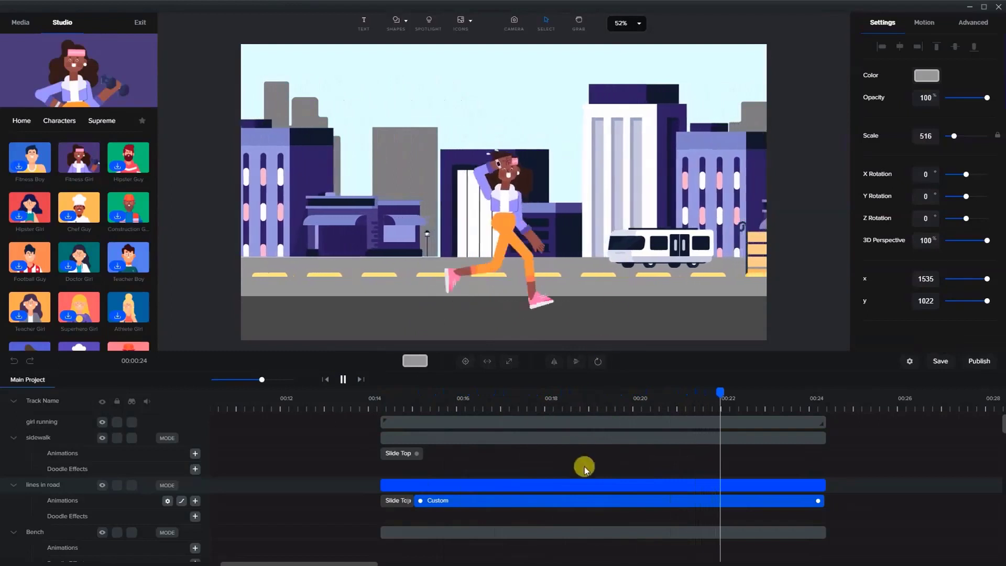
pyautogui.press('space')
# Select the bus's Slide Left animation and scrub between about 00:15 and 00:20 to examine the bus's movement
pyautogui.click(663, 248)
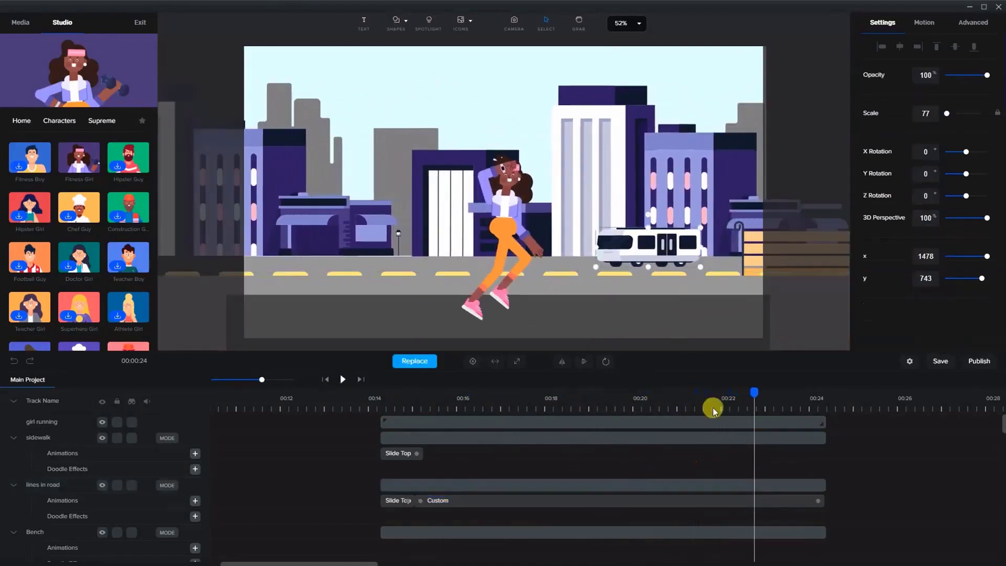
pyautogui.scroll(-5, 743, 480)
pyautogui.click(440, 493)
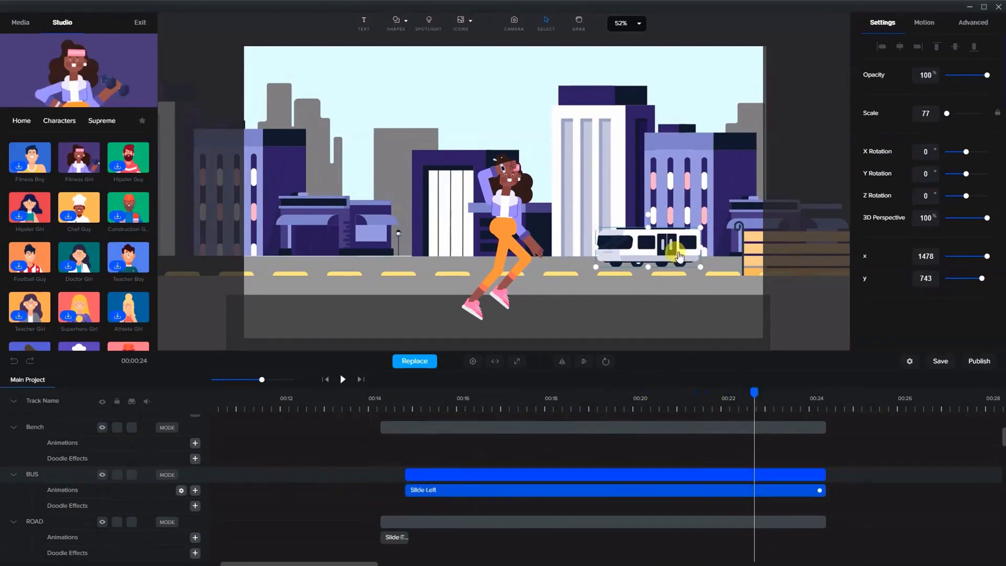
pyautogui.moveTo(404, 408); pyautogui.dragTo(630, 442)
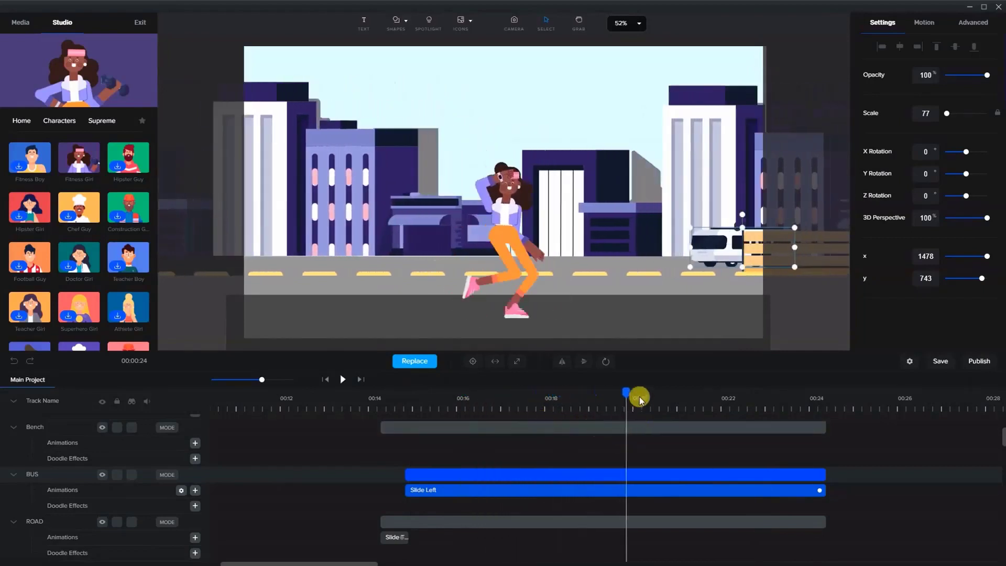
pyautogui.moveTo(621, 394); pyautogui.dragTo(412, 413)
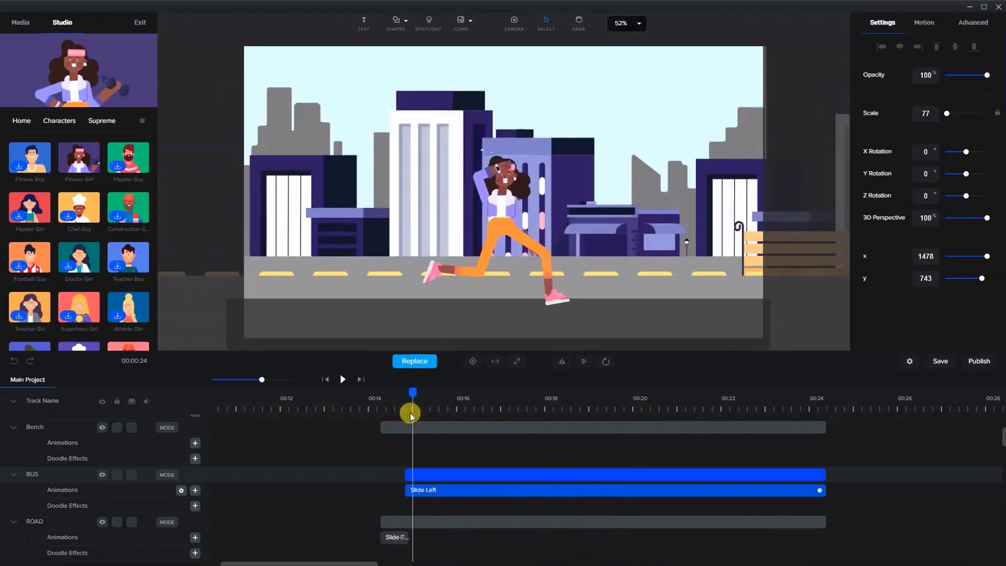
# Try repositioning the BUS layer at about 00:15 to just outside the frame's right edge, at x -1057 and y 731
pyautogui.scroll(-5, 666, 250)
pyautogui.click(830, 253)
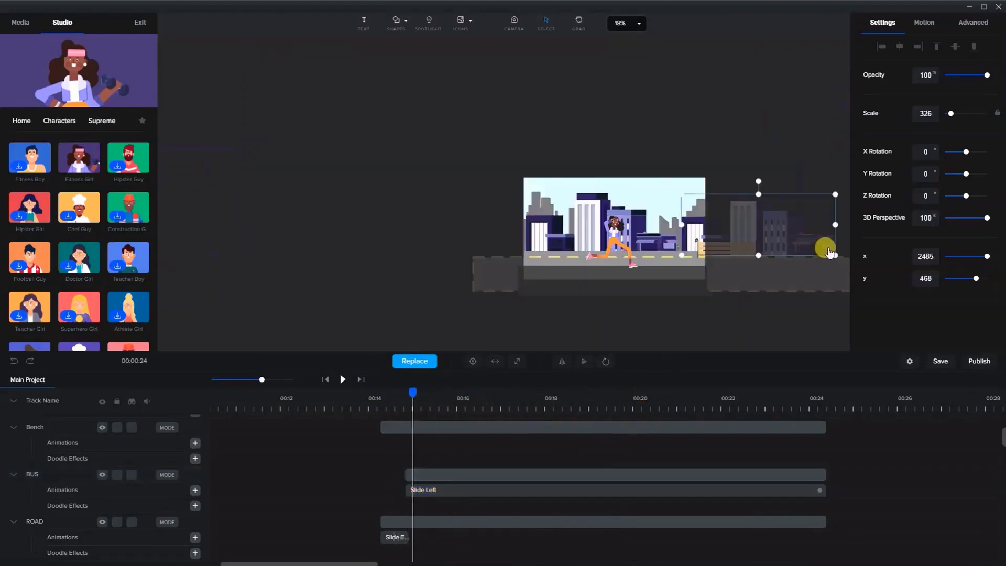
pyautogui.click(530, 474)
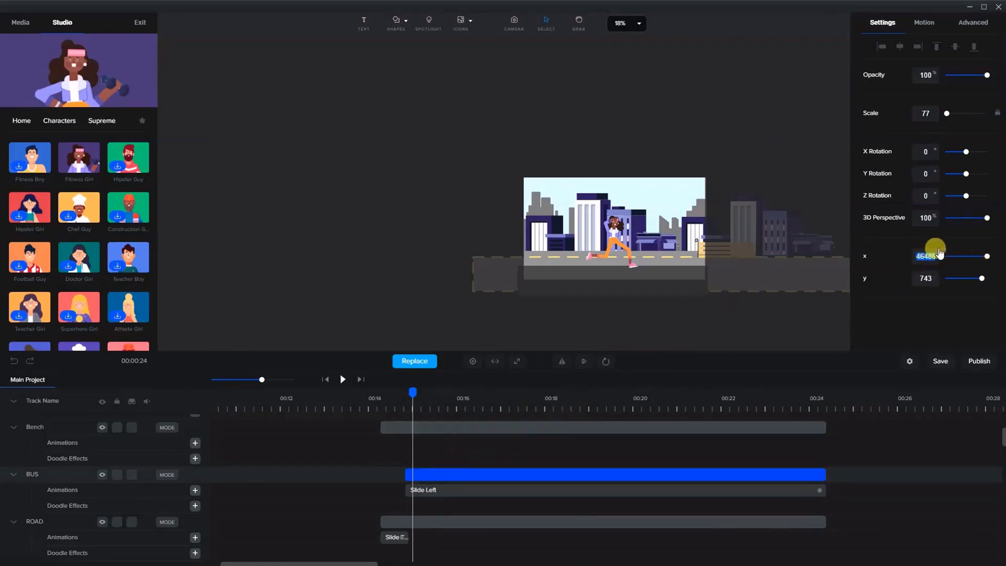
pyautogui.write('0')
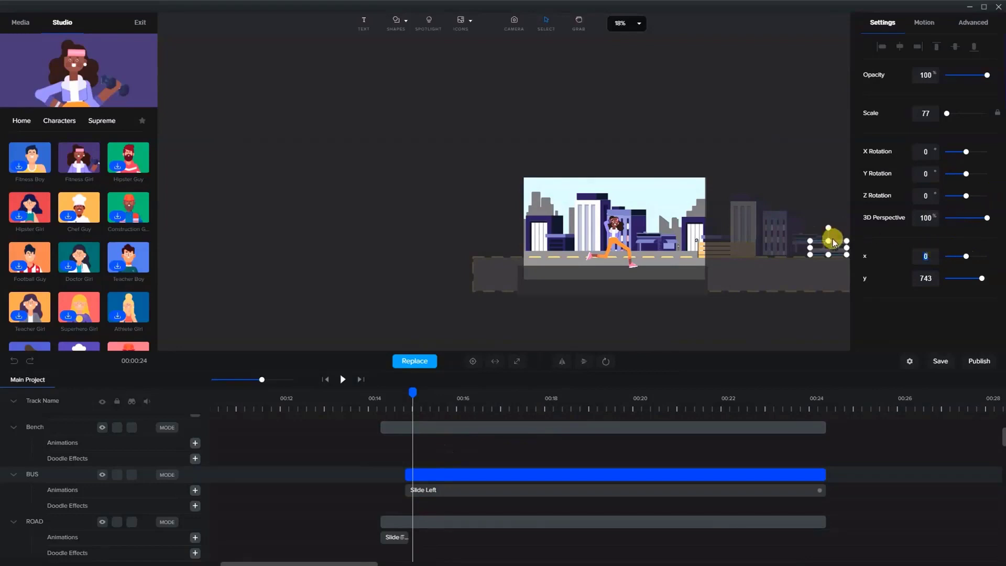
pyautogui.moveTo(833, 250); pyautogui.dragTo(733, 243)
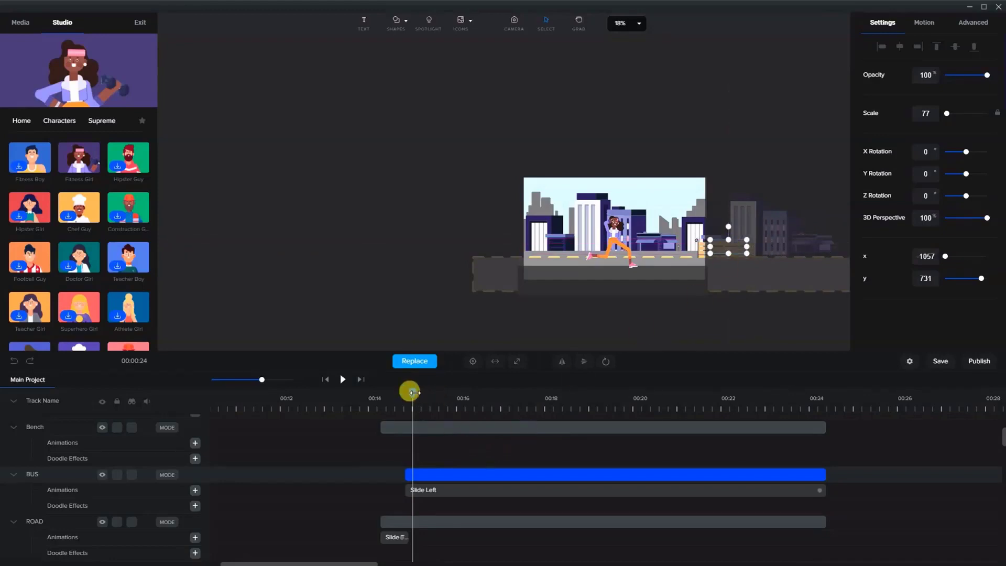
# Scrub and replay the scene from just before 00:15 to check how fast the bus crosses the frame
pyautogui.moveTo(418, 392); pyautogui.dragTo(517, 408)
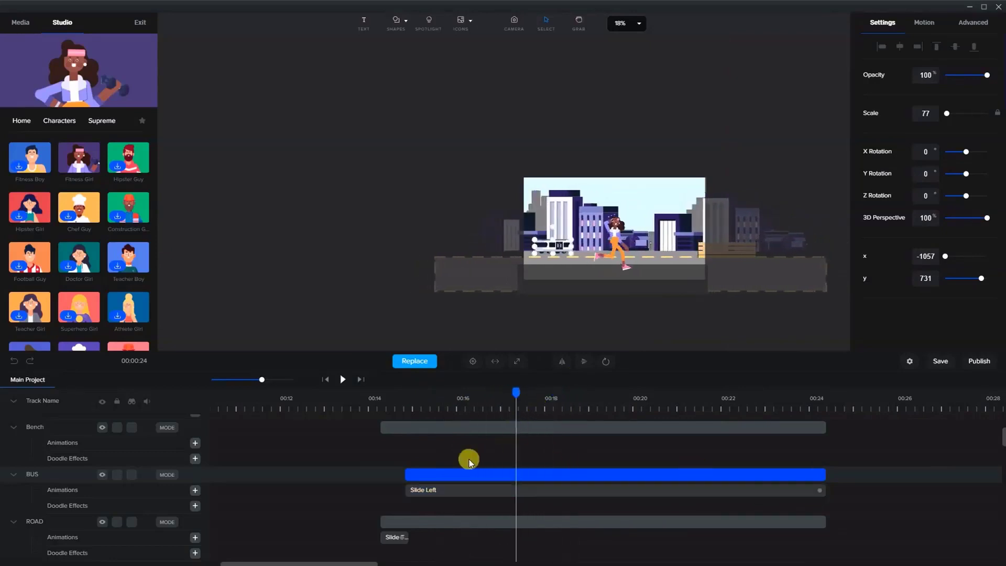
pyautogui.moveTo(412, 393); pyautogui.dragTo(403, 409)
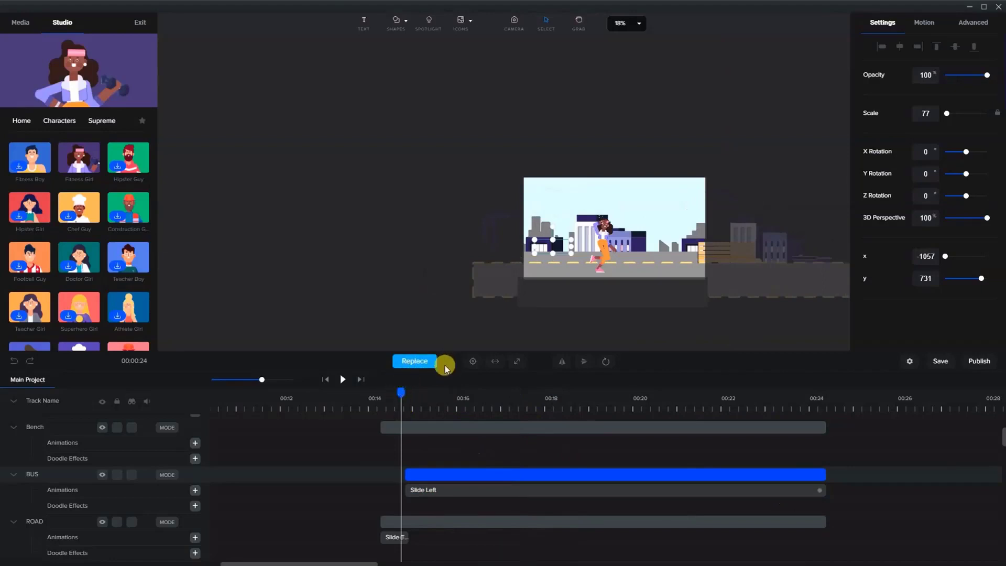
pyautogui.hotkey('ctrl', '0')
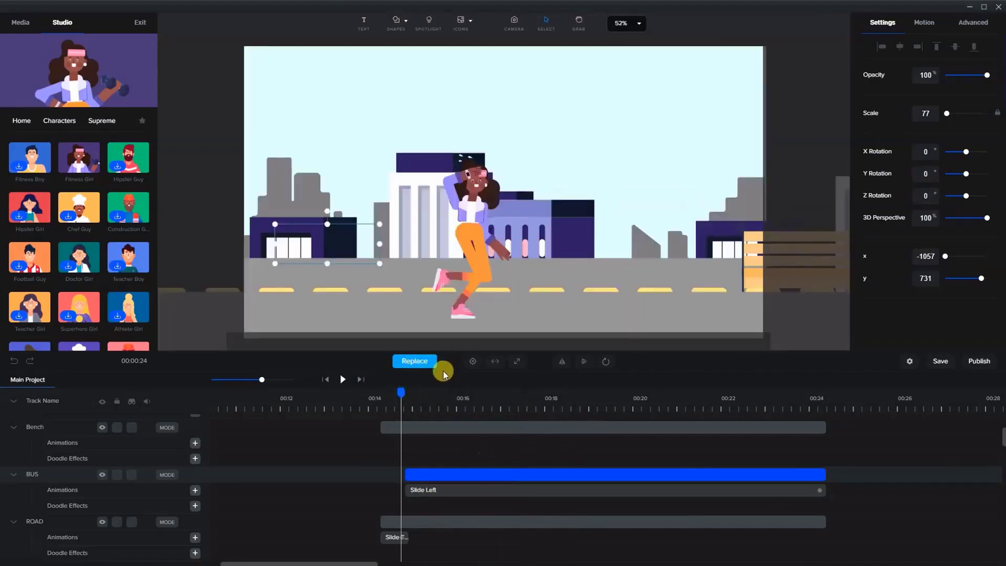
pyautogui.click(343, 379)
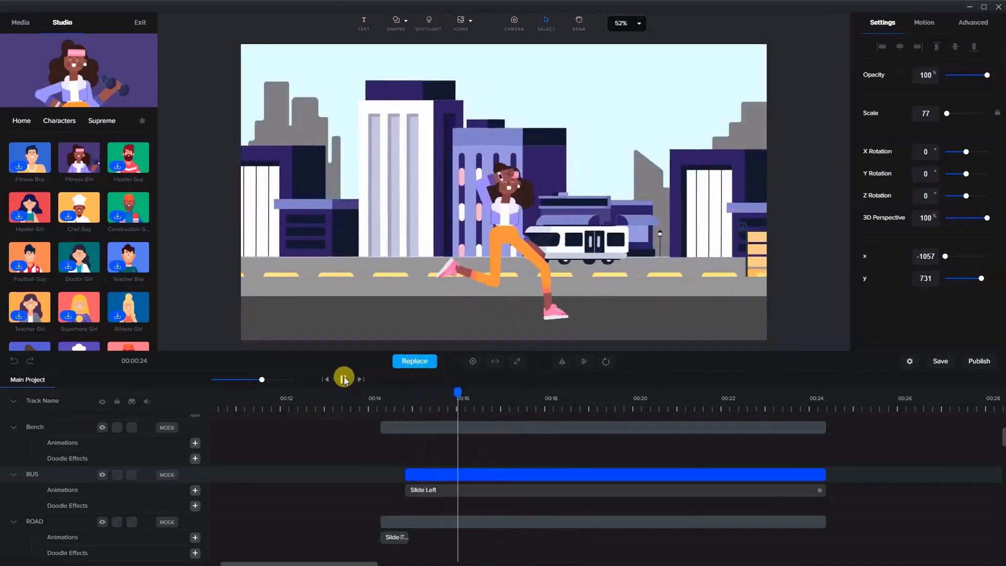
pyautogui.click(343, 379)
# Replace the bus's Slide Left animation with a custom position animation using Linear easing
pyautogui.click(421, 491)
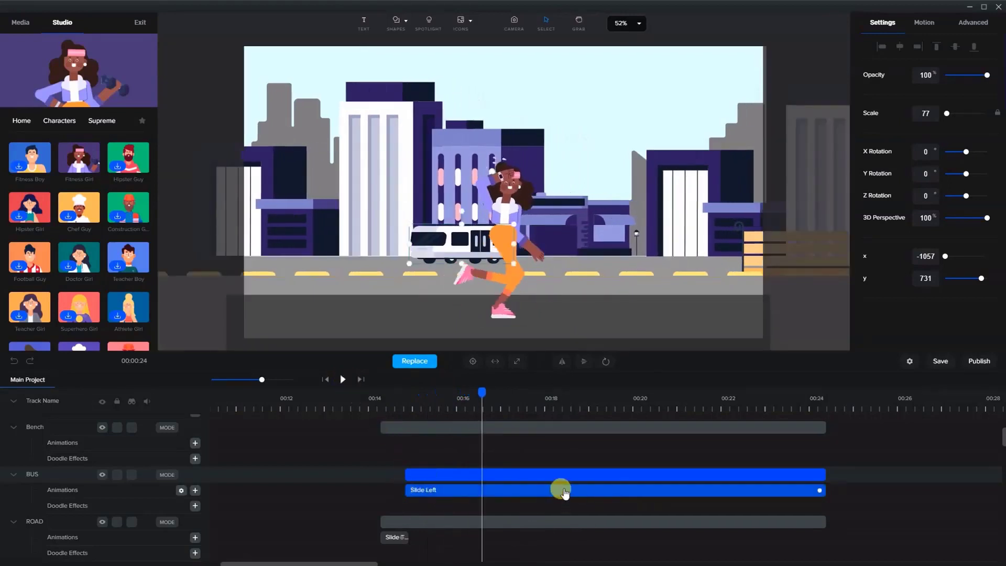
pyautogui.press('Delete')
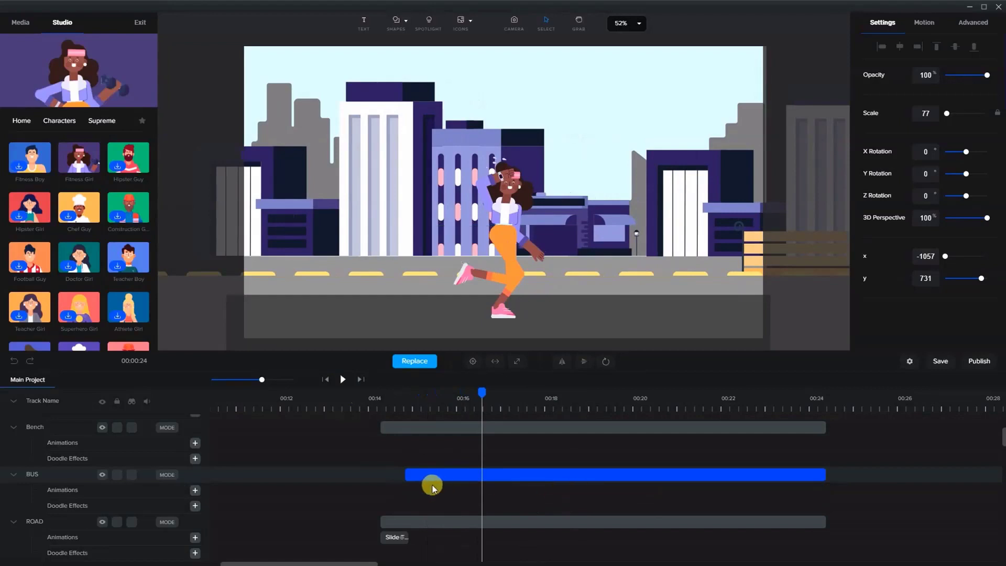
pyautogui.click(195, 491)
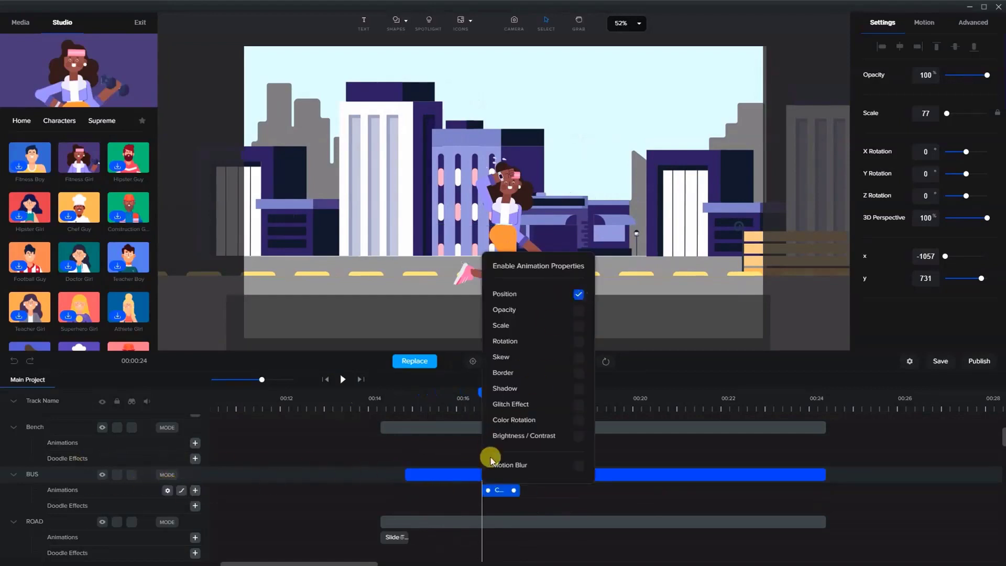
pyautogui.rightClick(498, 492)
pyautogui.click(519, 417)
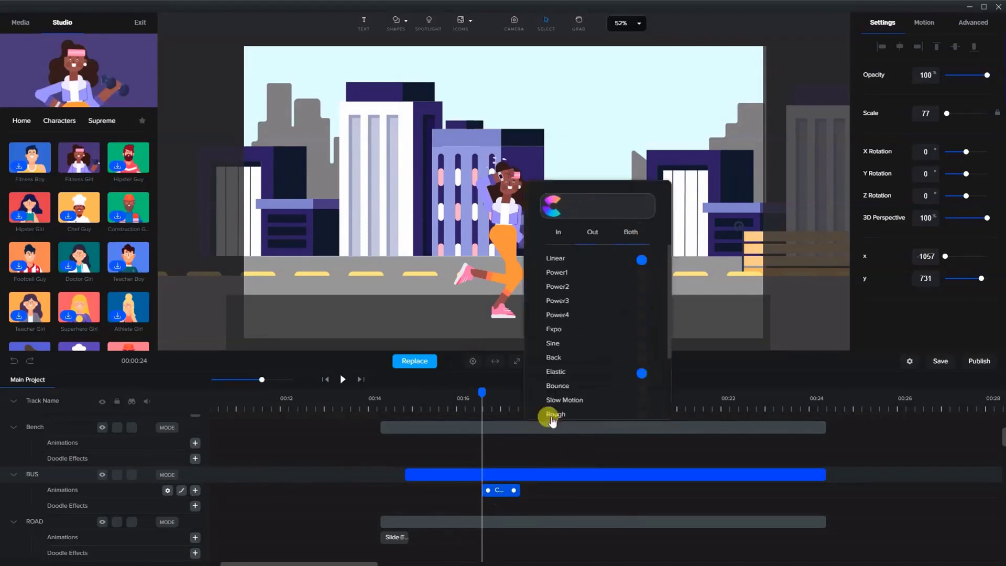
pyautogui.click(556, 385)
# Set the bus's custom animation to start off the frame's right side at x 2226, y 731 and end just off its left side
pyautogui.click(492, 490)
pyautogui.moveTo(478, 392); pyautogui.dragTo(473, 392)
pyautogui.scroll(-4, 427, 224)
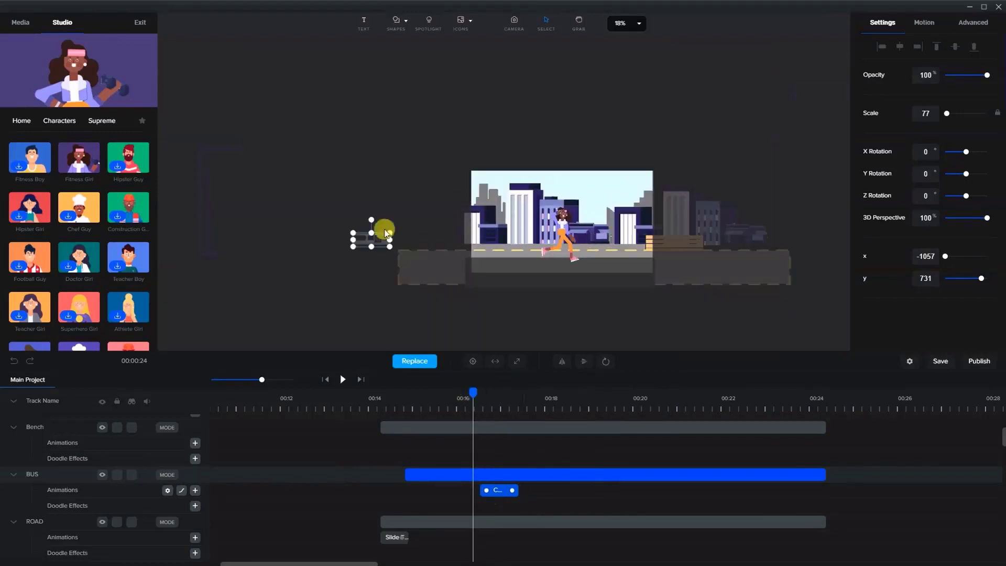
pyautogui.moveTo(373, 235); pyautogui.dragTo(681, 233)
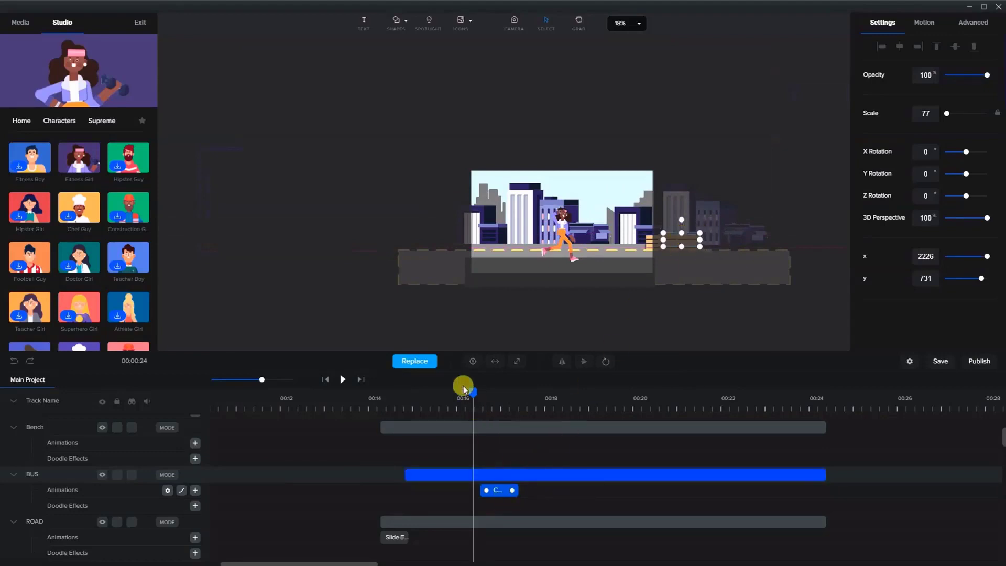
pyautogui.moveTo(470, 391); pyautogui.dragTo(554, 398)
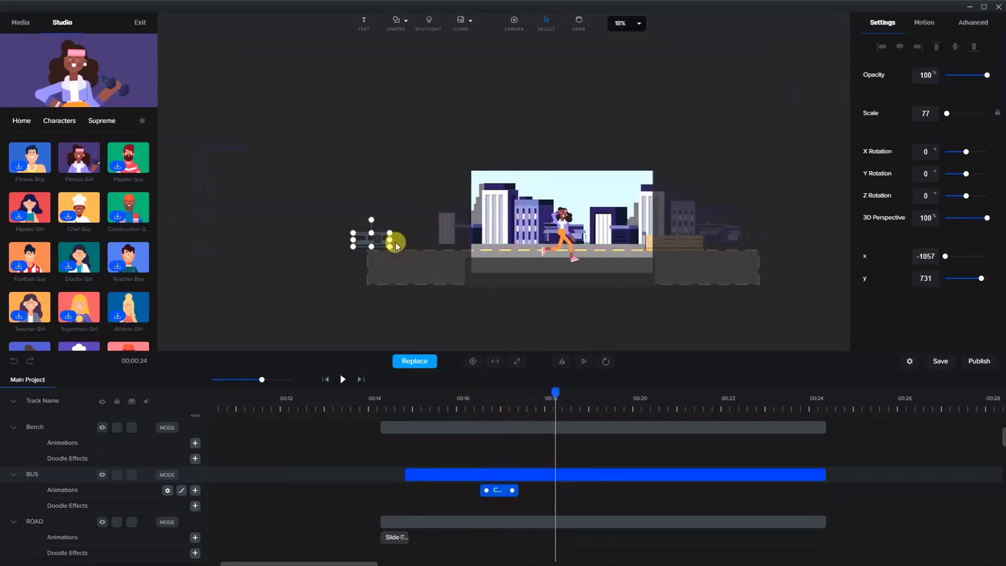
pyautogui.moveTo(370, 249); pyautogui.dragTo(451, 242)
# Stretch the bus's custom animation from the start of the BUS layer to about 00:23
pyautogui.moveTo(555, 394); pyautogui.dragTo(498, 403)
pyautogui.moveTo(462, 491); pyautogui.dragTo(405, 490)
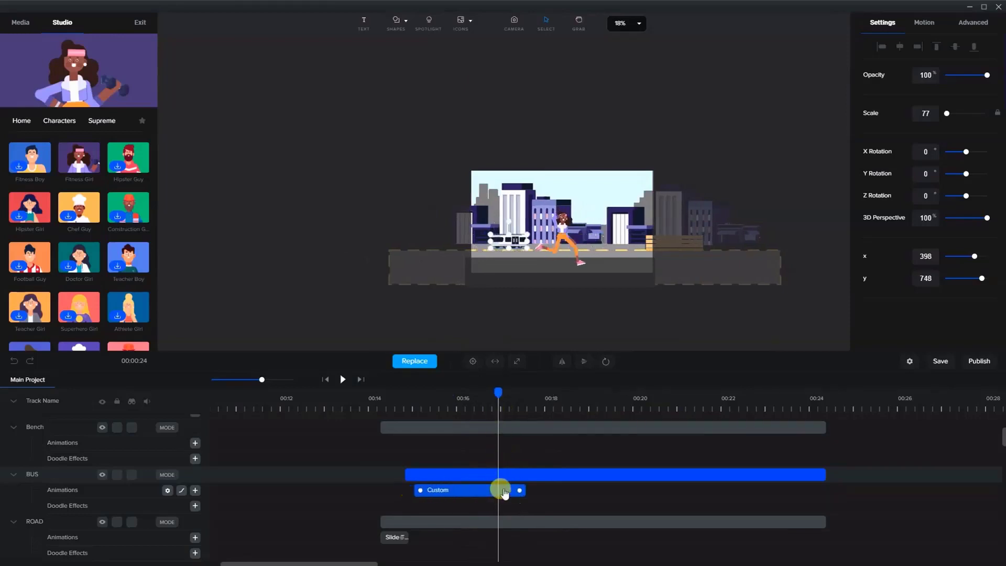
pyautogui.moveTo(508, 490); pyautogui.dragTo(780, 496)
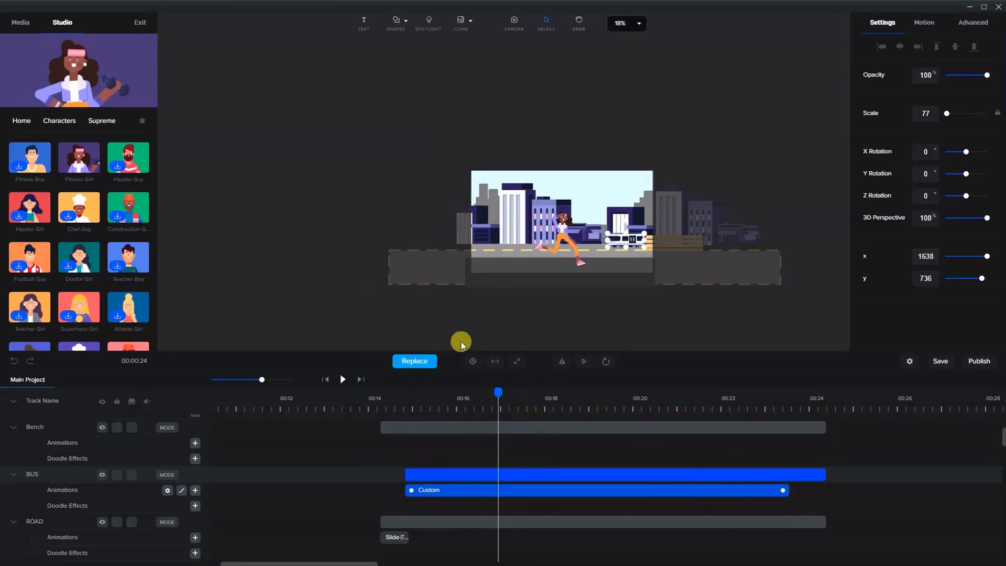
# Replay the scene from just before 00:15 to review the bus's slower custom movement
pyautogui.scroll(3, 461, 342)
pyautogui.click(402, 402)
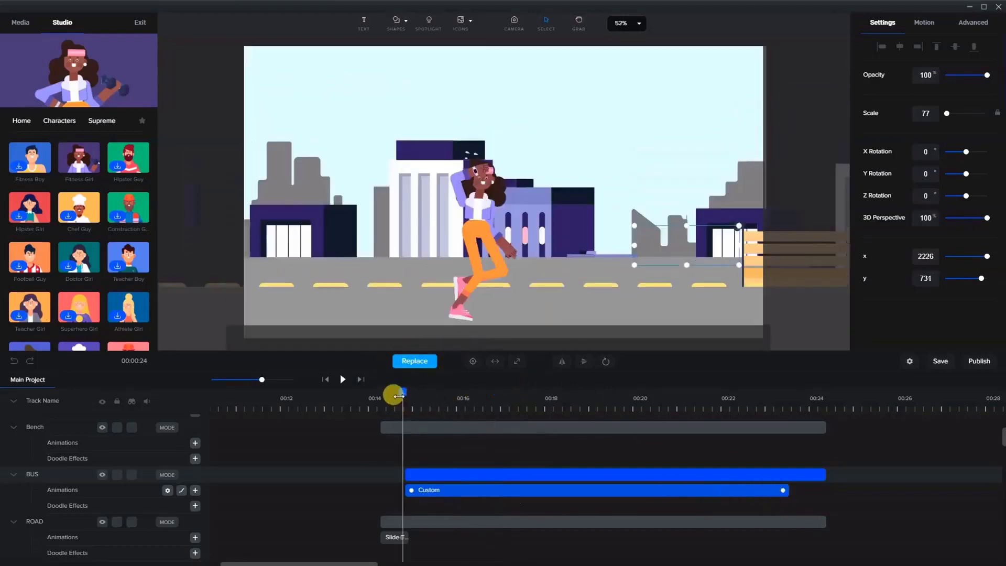
pyautogui.click(343, 379)
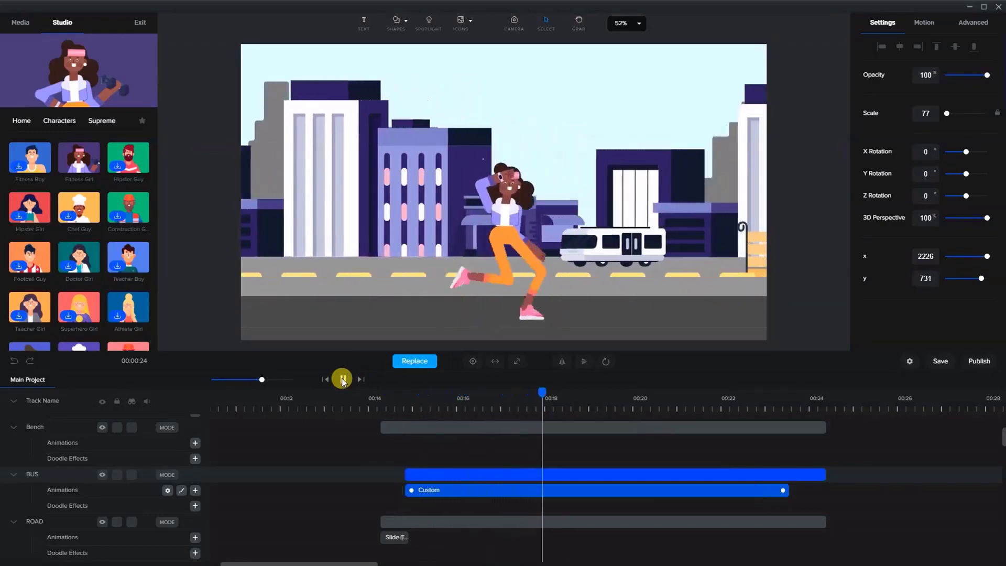
pyautogui.click(343, 379)
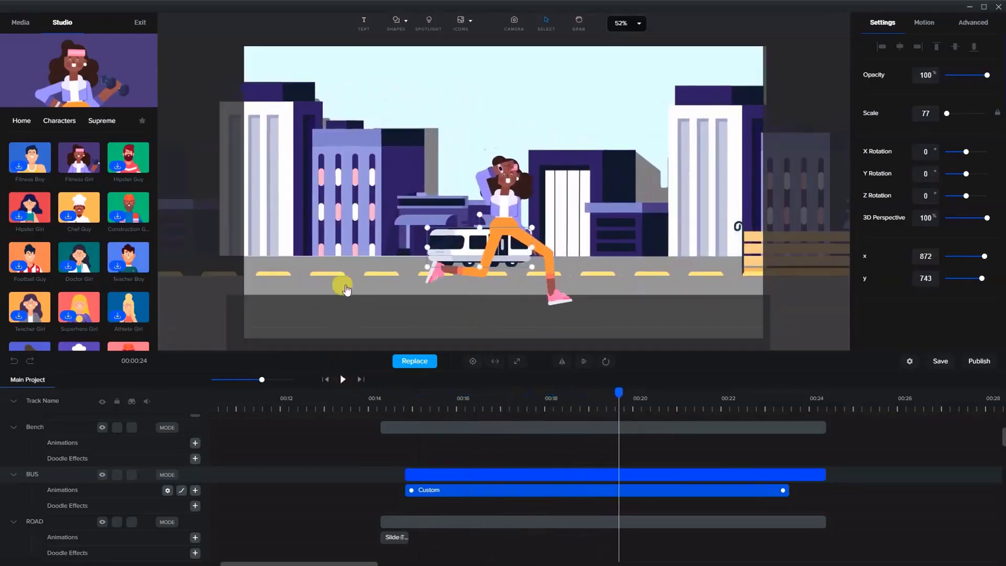
# Move the Bench layer above the sidewalk layer, directly below the girl running layer
pyautogui.click(335, 209)
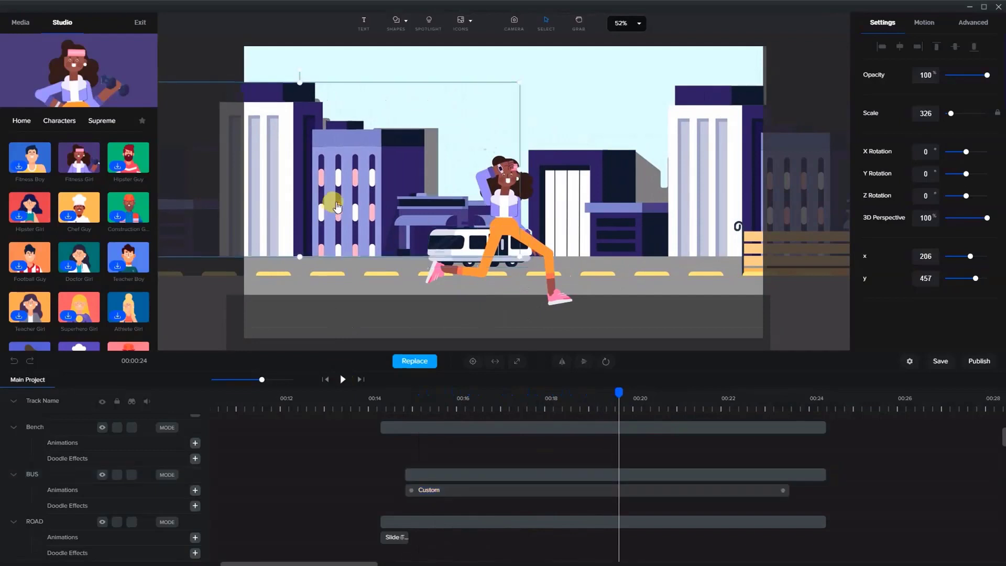
pyautogui.click(753, 249)
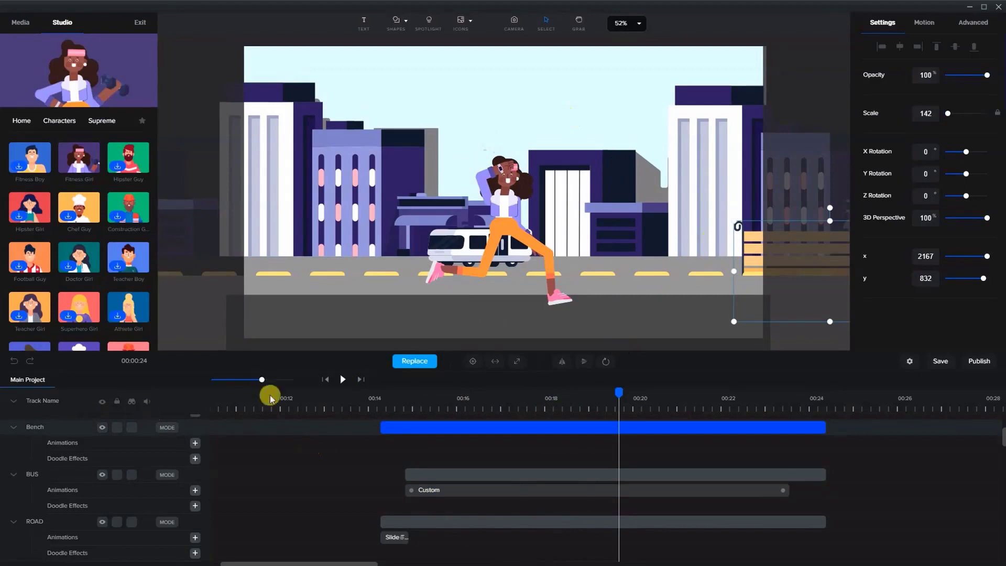
pyautogui.scroll(5, 445, 474)
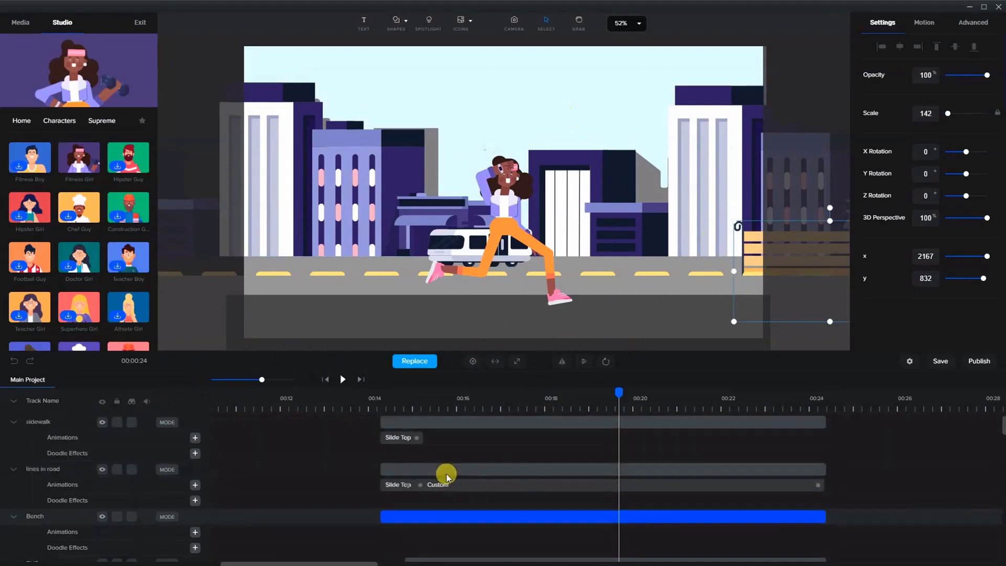
pyautogui.moveTo(37, 534)
pyautogui.mouseDown()
pyautogui.moveTo(72, 426)
pyautogui.moveTo(72, 451)
pyautogui.moveTo(70, 439)
pyautogui.mouseUp()
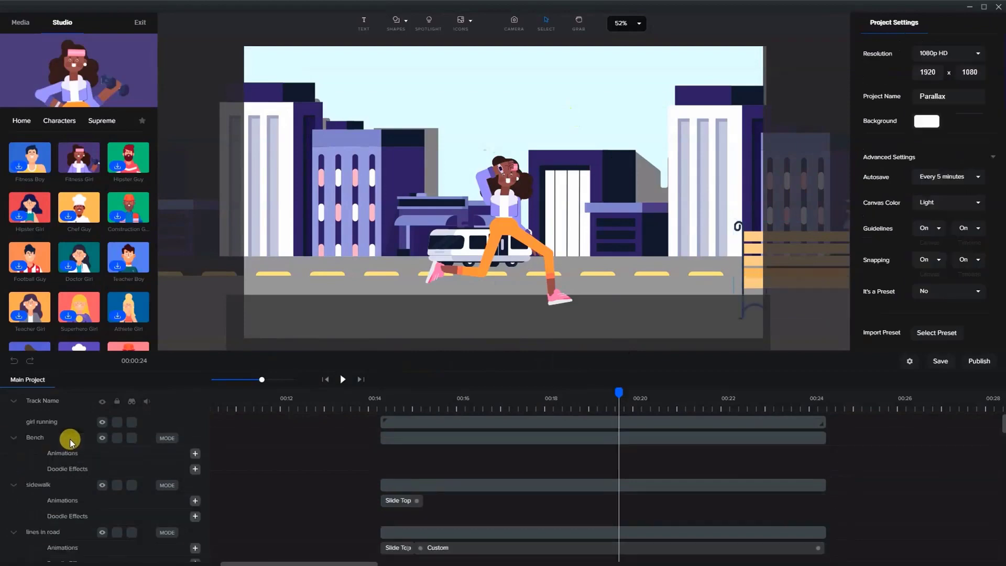
# Trim the Bench layer at both ends to about 4 seconds and move it to start at about 00:15.5
pyautogui.moveTo(614, 392); pyautogui.dragTo(664, 392)
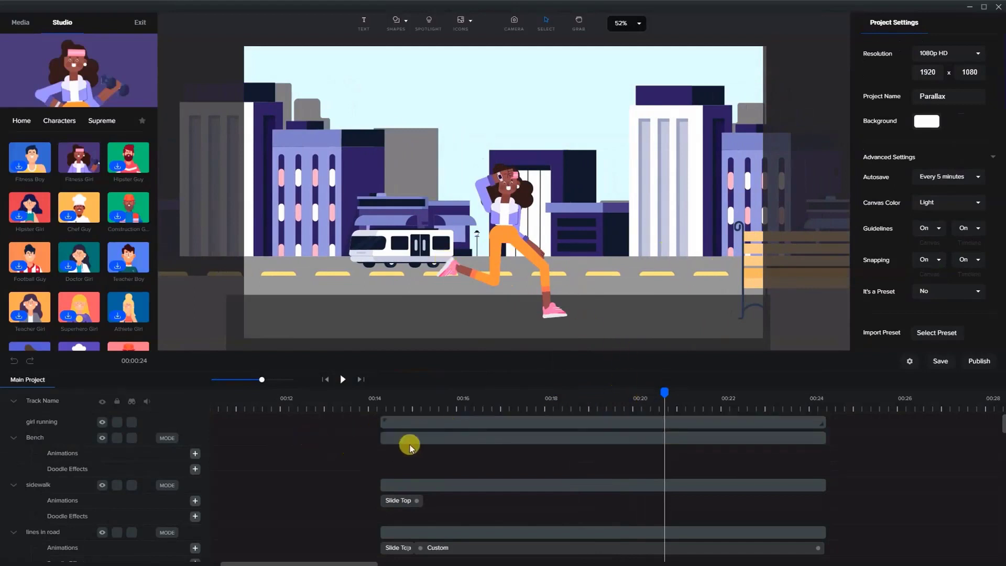
pyautogui.click(383, 437)
pyautogui.moveTo(452, 427); pyautogui.dragTo(513, 426)
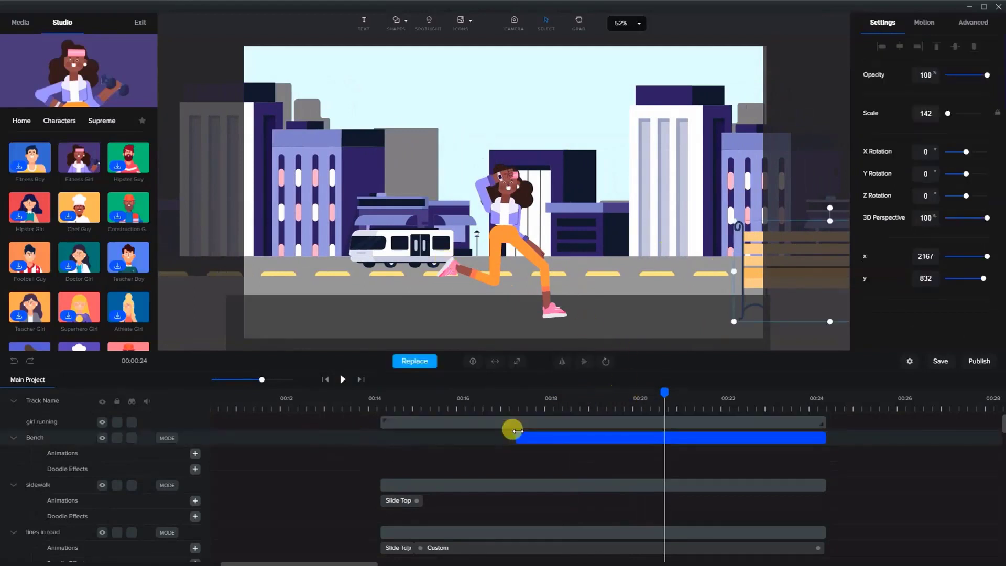
pyautogui.moveTo(820, 439); pyautogui.dragTo(696, 439)
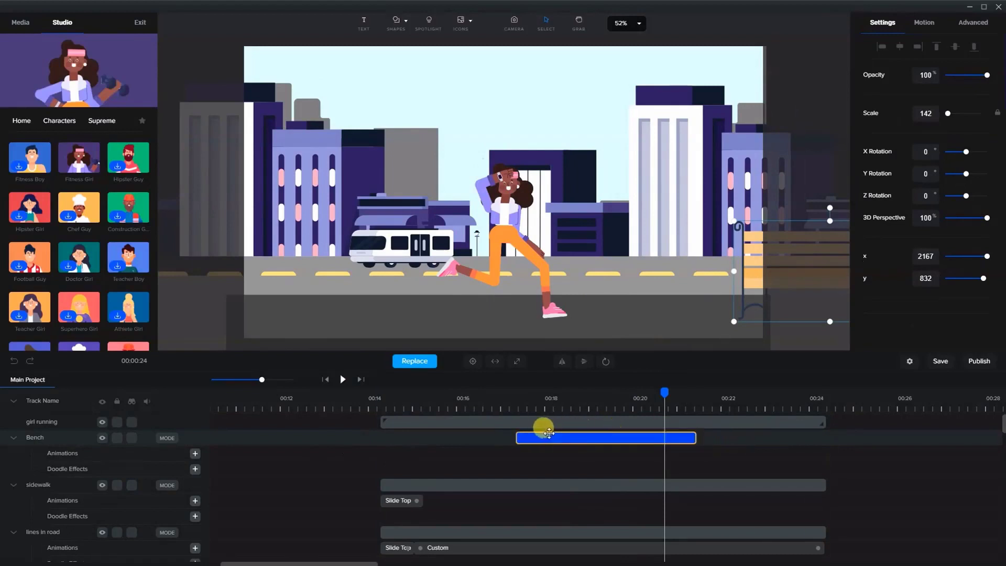
pyautogui.moveTo(555, 432); pyautogui.dragTo(497, 440)
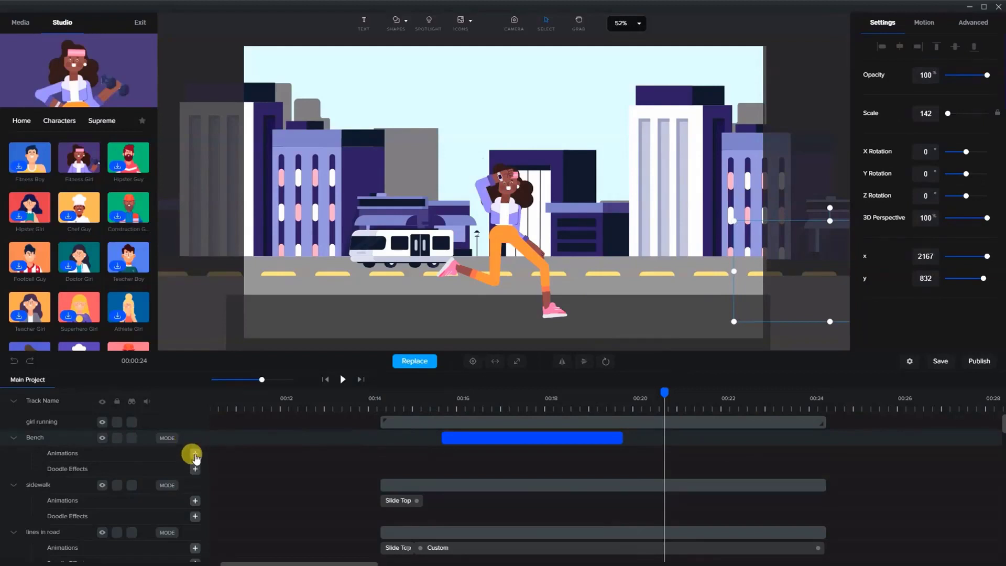
# Add a custom position animation with Linear easing to the Bench layer at about 00:17
pyautogui.click(414, 430)
pyautogui.click(499, 399)
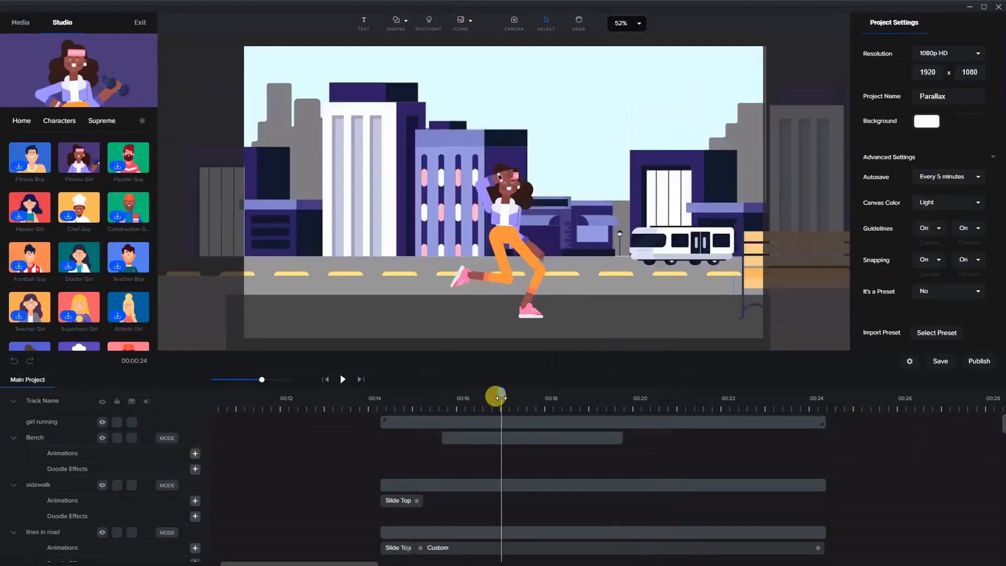
pyautogui.click(195, 452)
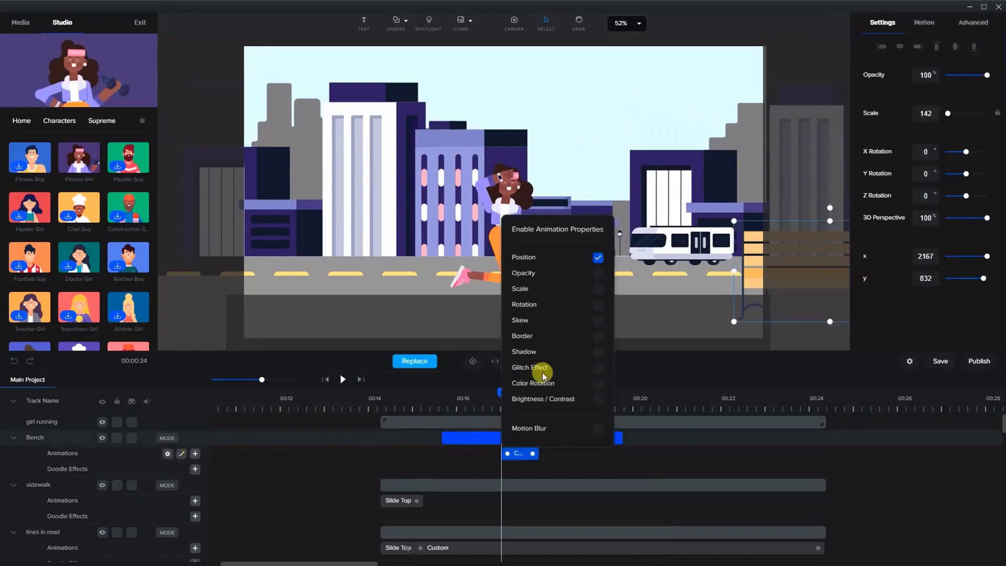
pyautogui.click(508, 453)
pyautogui.click(526, 478)
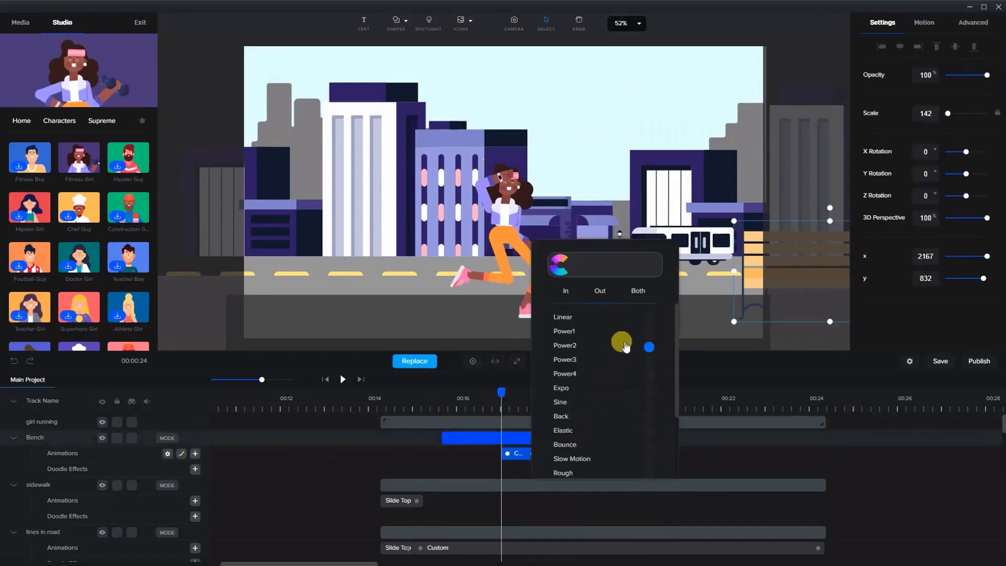
pyautogui.click(649, 318)
pyautogui.click(513, 454)
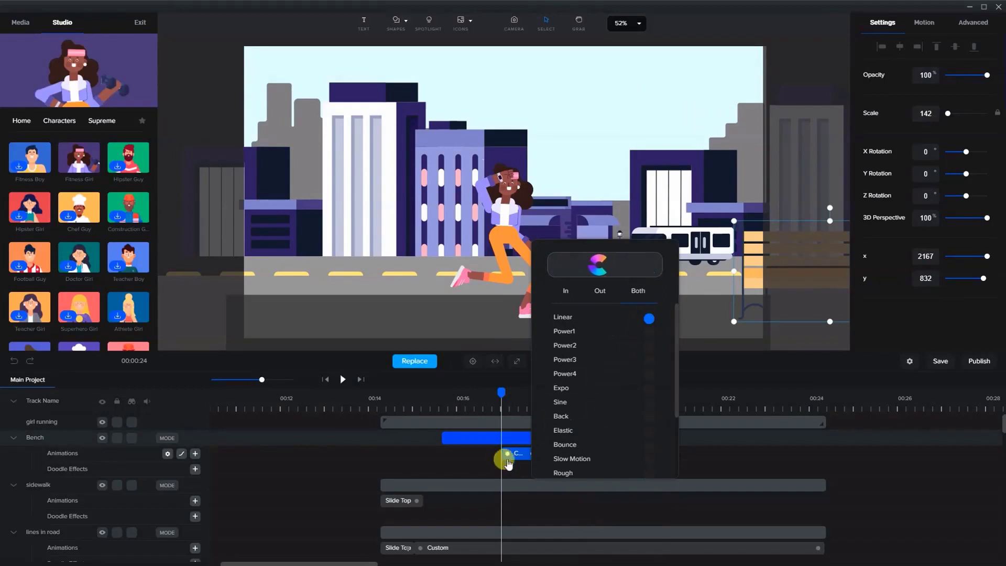
# Scale the bench down to 127 and set its animation's start position off the frame's right side at x 2266, y 781
pyautogui.moveTo(516, 457); pyautogui.dragTo(470, 389)
pyautogui.moveTo(779, 268); pyautogui.dragTo(806, 255)
pyautogui.moveTo(577, 240); pyautogui.dragTo(553, 245)
pyautogui.moveTo(539, 197); pyautogui.dragTo(553, 213)
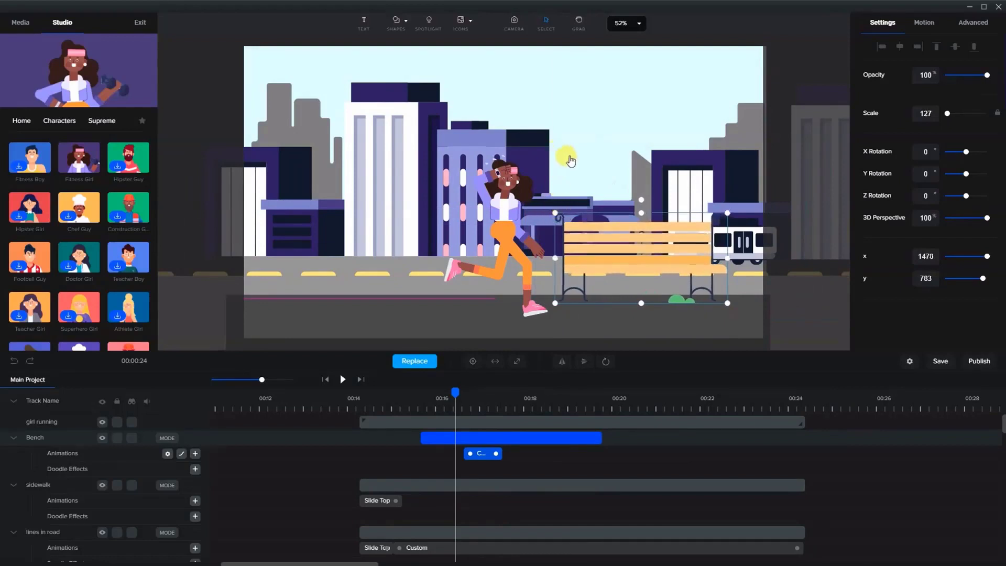
pyautogui.moveTo(603, 243); pyautogui.dragTo(819, 236)
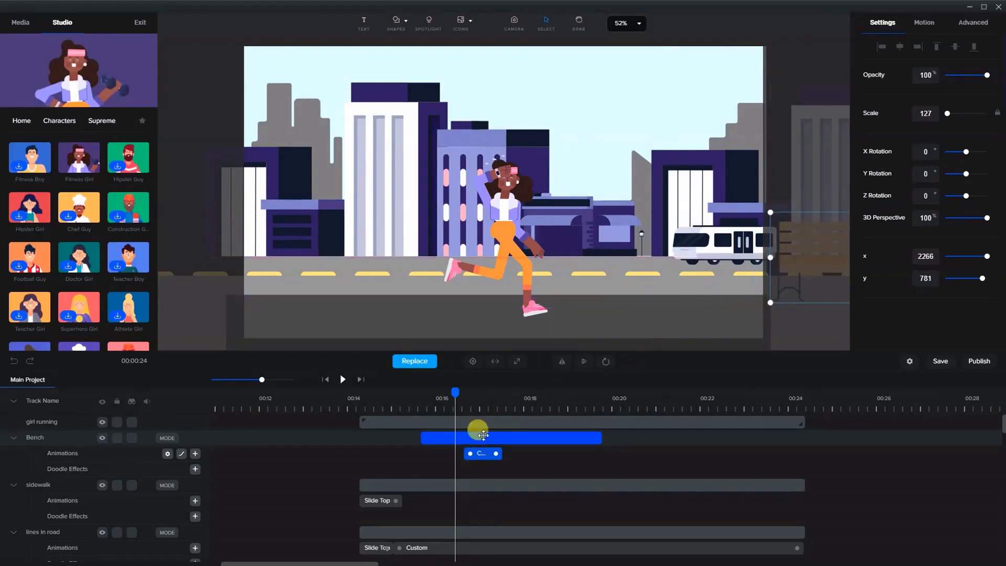
# Set the bench's end position off the frame's left side and stretch its custom animation across the whole Bench layer
pyautogui.moveTo(455, 397); pyautogui.dragTo(529, 396)
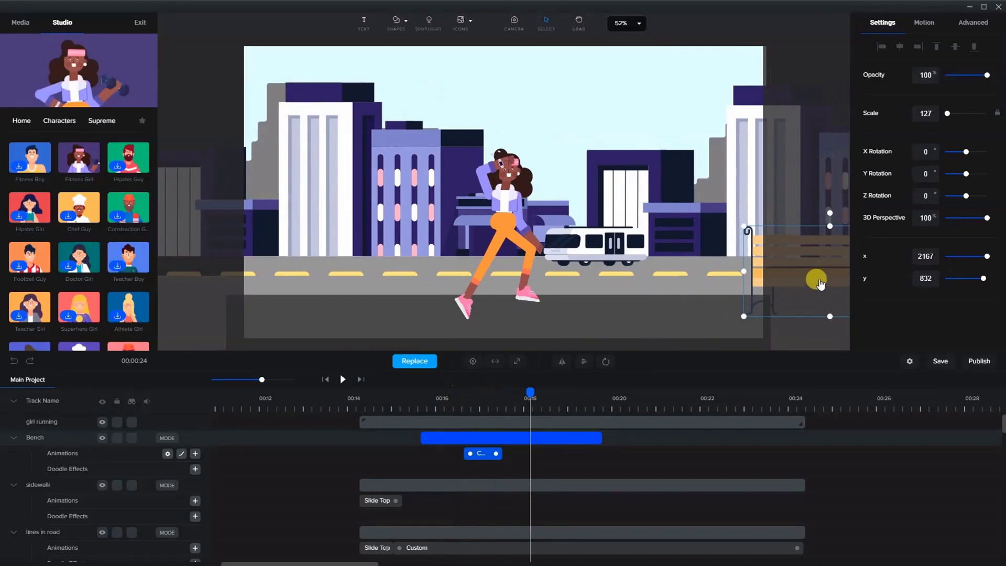
pyautogui.moveTo(820, 284); pyautogui.dragTo(144, 271)
pyautogui.moveTo(530, 391); pyautogui.dragTo(475, 418)
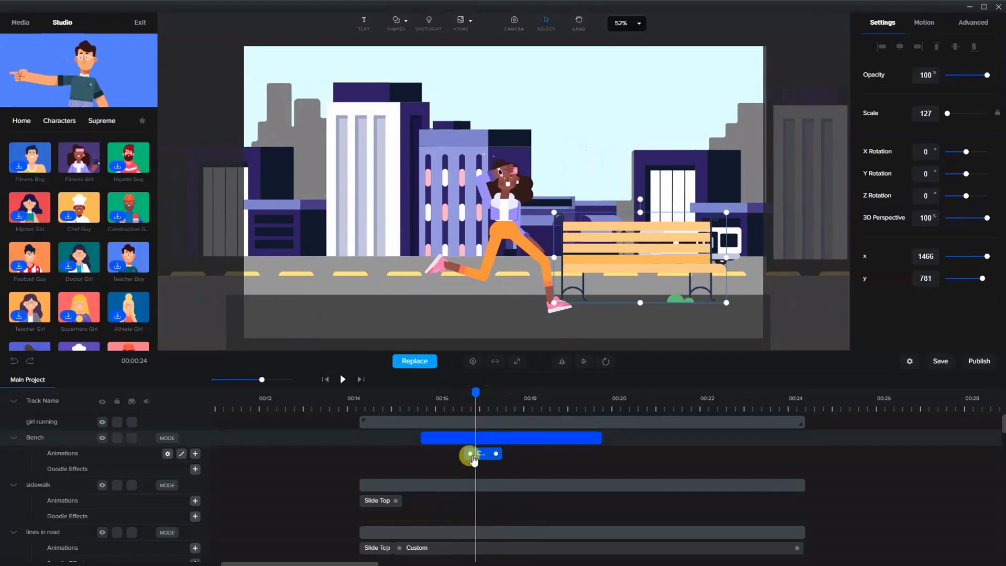
pyautogui.moveTo(457, 454); pyautogui.dragTo(422, 455)
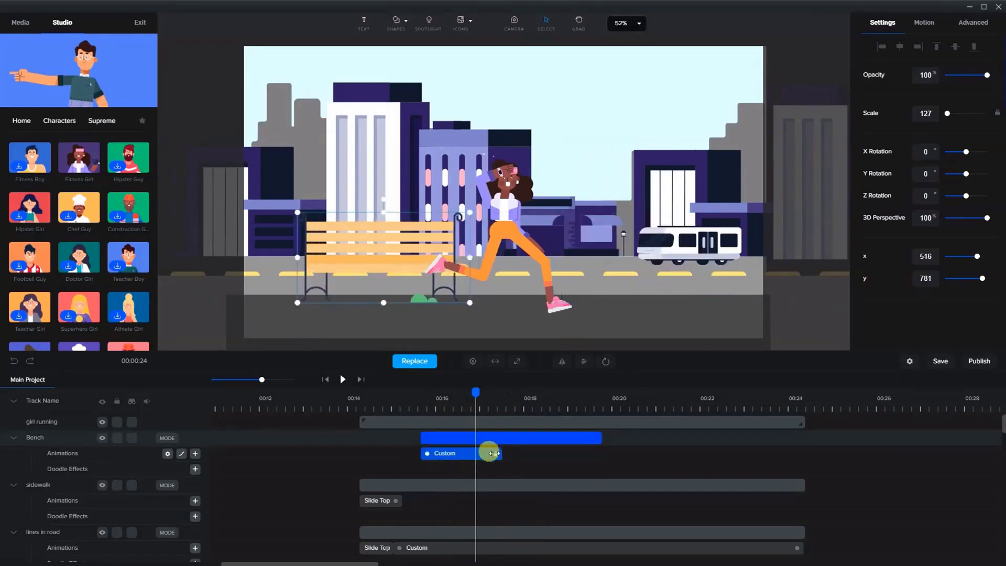
pyautogui.moveTo(513, 453); pyautogui.dragTo(591, 451)
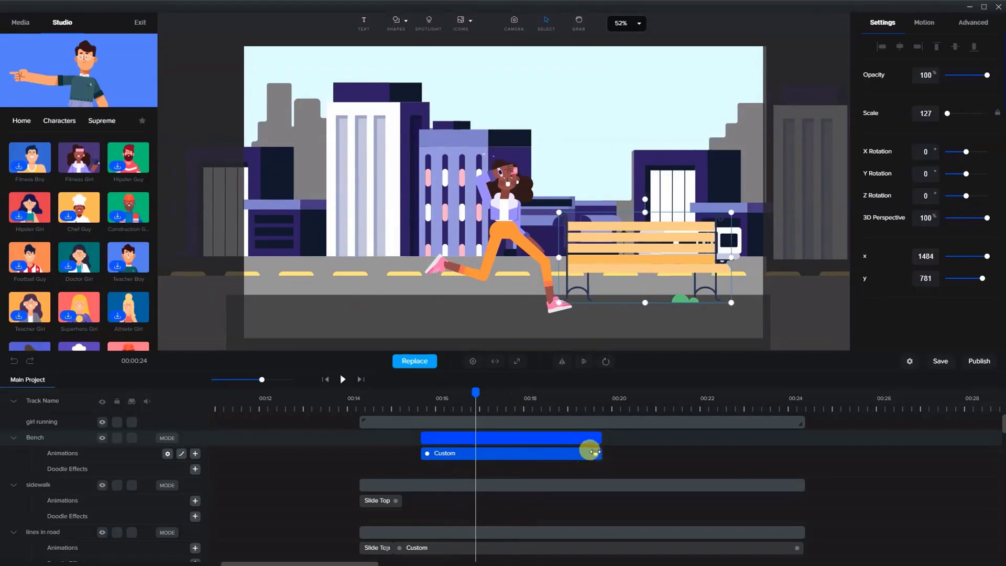
# Play the scene from about 00:15 to check the bench's movement, and extend its animation exactly to the layer's end
pyautogui.moveTo(433, 392); pyautogui.dragTo(387, 384)
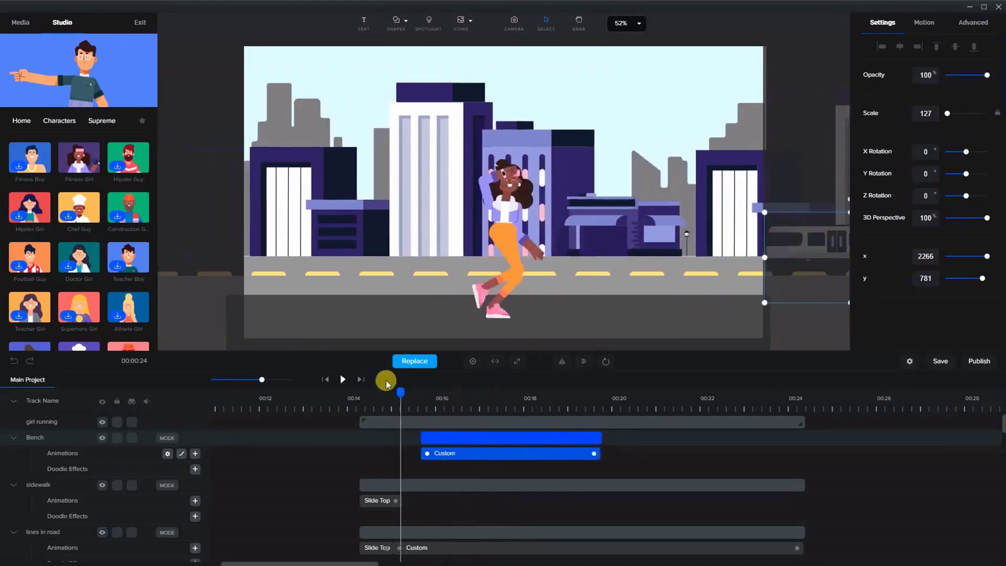
pyautogui.click(341, 381)
pyautogui.click(340, 381)
pyautogui.click(340, 381)
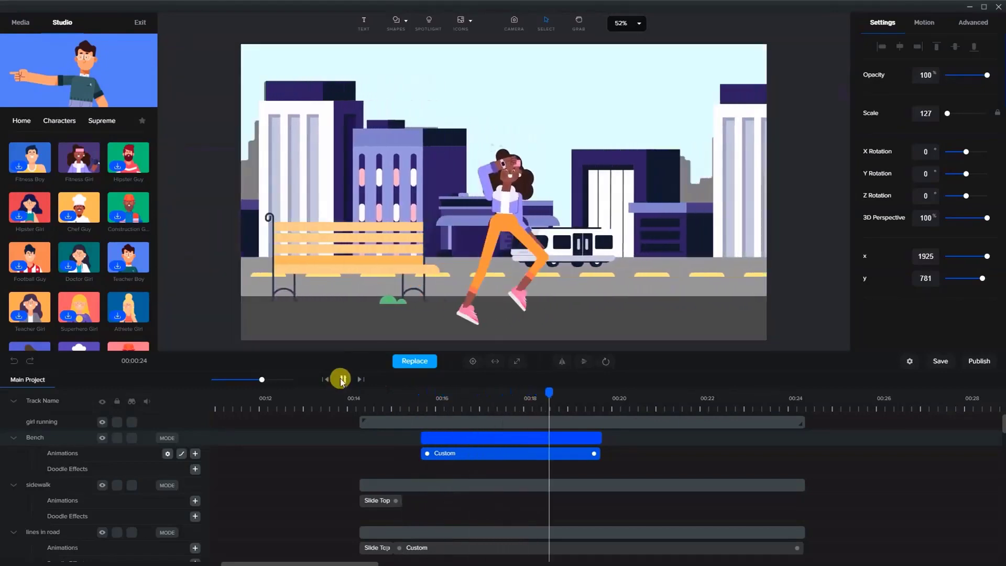
pyautogui.click(341, 380)
pyautogui.click(596, 453)
pyautogui.moveTo(600, 460)
pyautogui.mouseDown()
pyautogui.moveTo(524, 453)
pyautogui.moveTo(595, 454)
pyautogui.mouseUp()
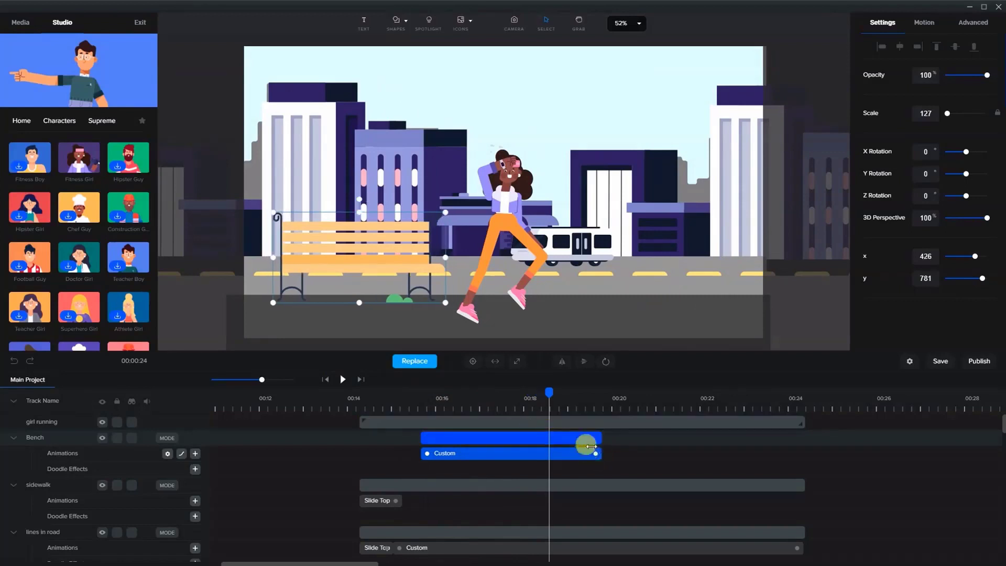
# Duplicate the Bench layer and place one copy starting at about 00:14.7 and the other at about 00:19.7
pyautogui.moveTo(542, 438); pyautogui.dragTo(680, 450)
pyautogui.rightClick(505, 438)
pyautogui.click(518, 446)
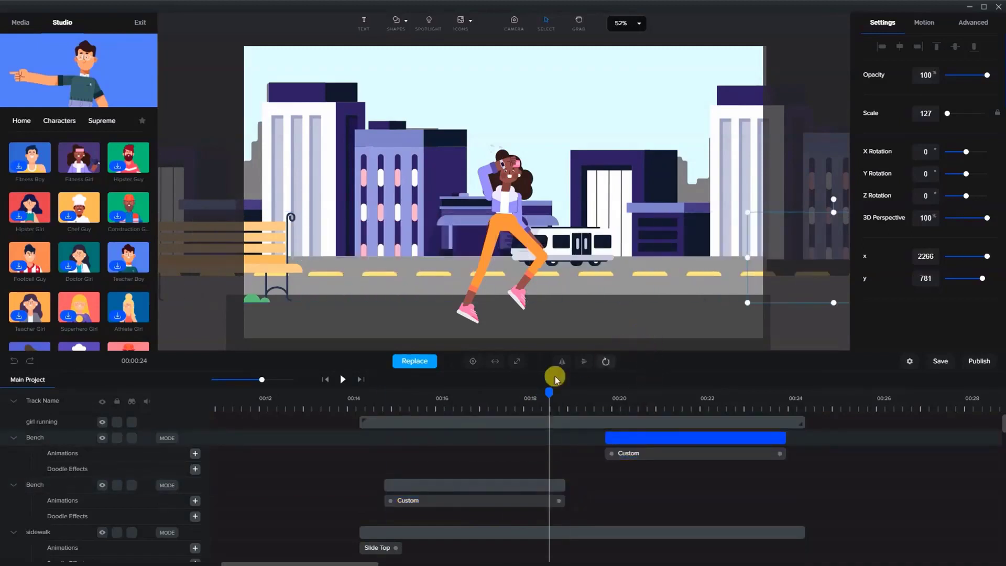
# Replay the scene from 00:14 to review the runner and both benches passing in front of the moving background
pyautogui.click(353, 406)
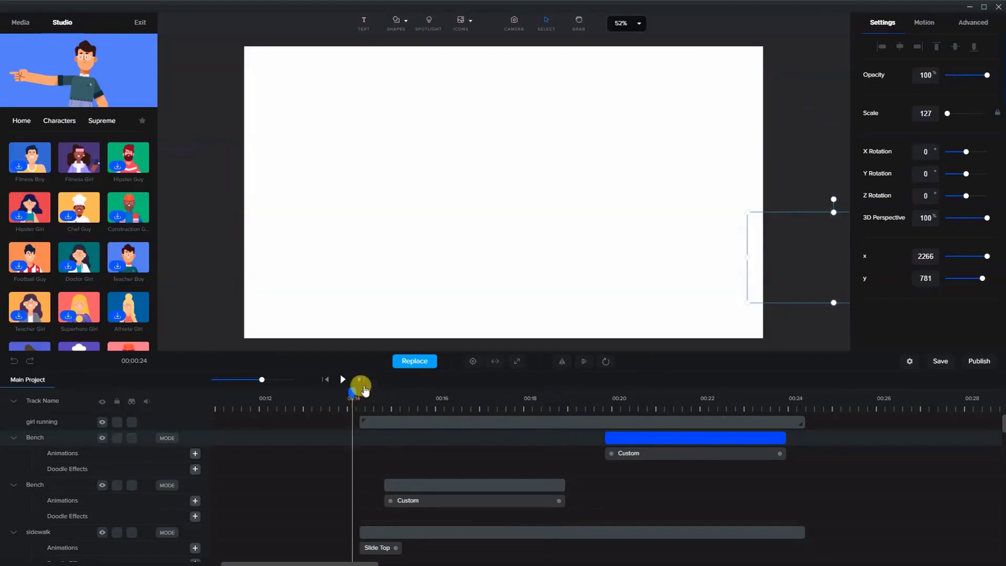
pyautogui.click(343, 380)
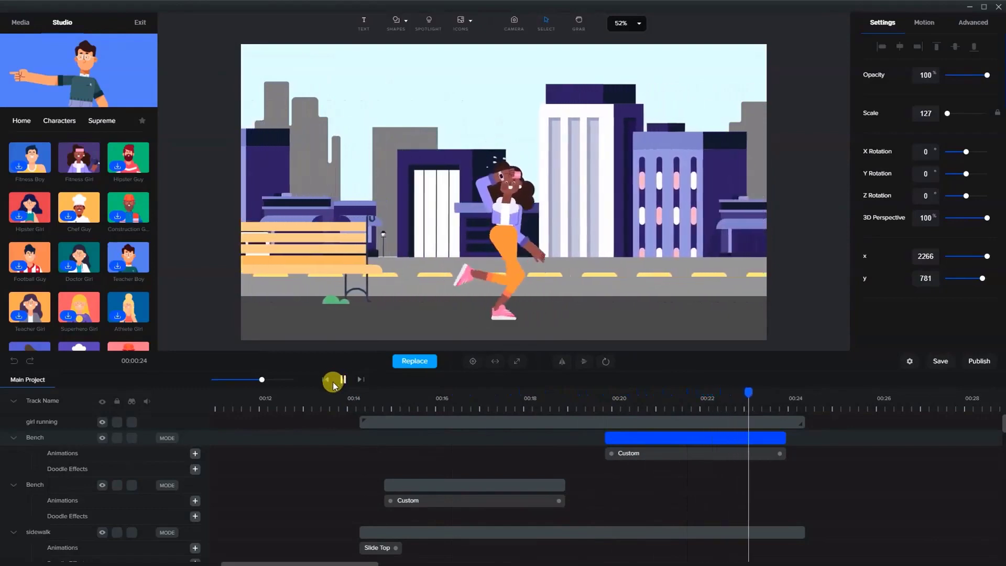
pyautogui.click(336, 380)
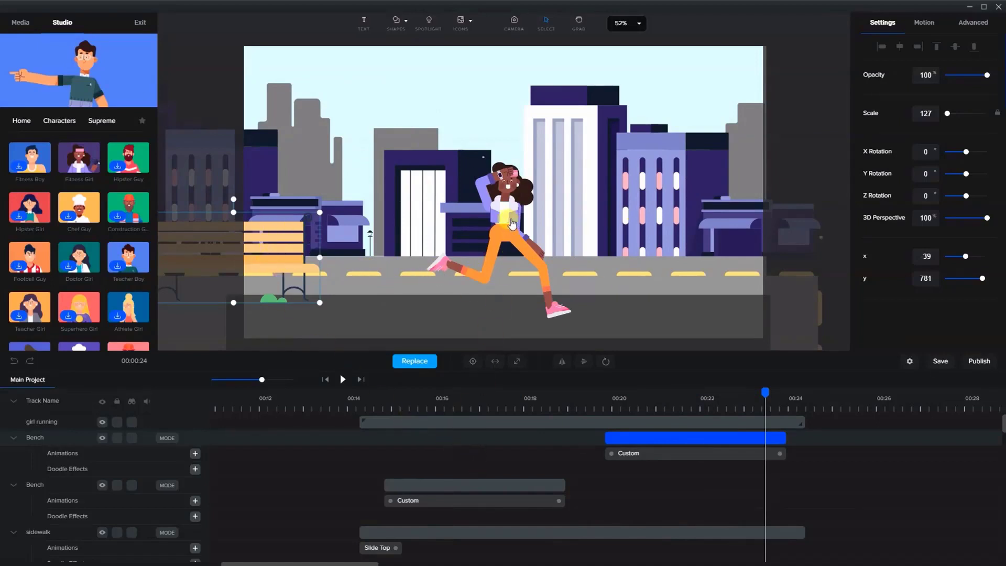
pyautogui.click(509, 97)
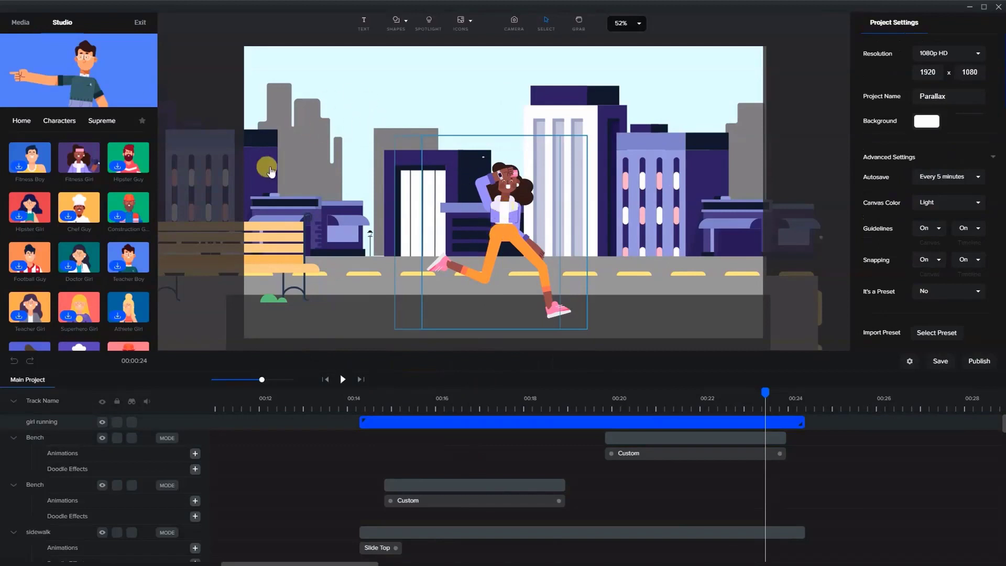
pyautogui.click(360, 408)
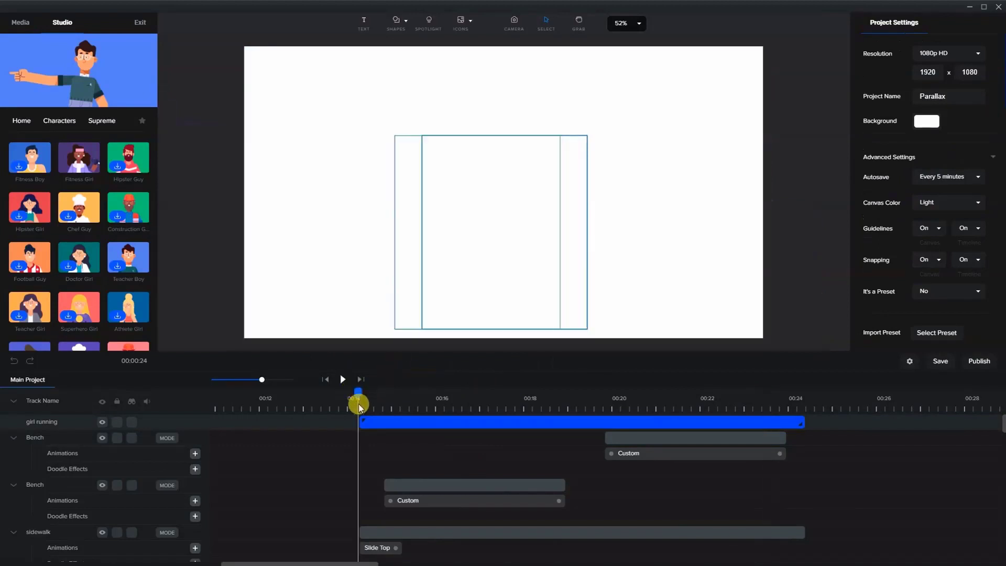
pyautogui.click(341, 385)
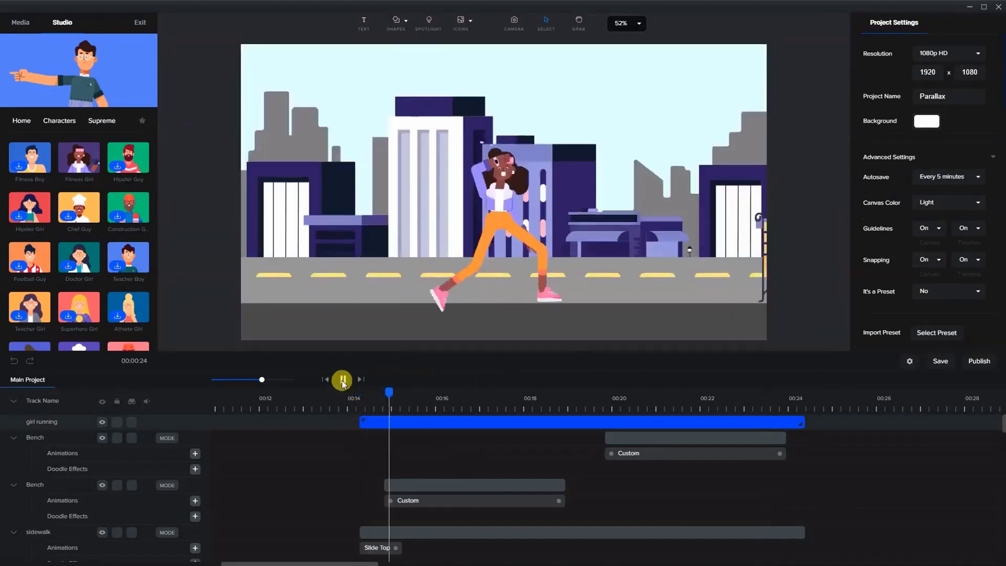